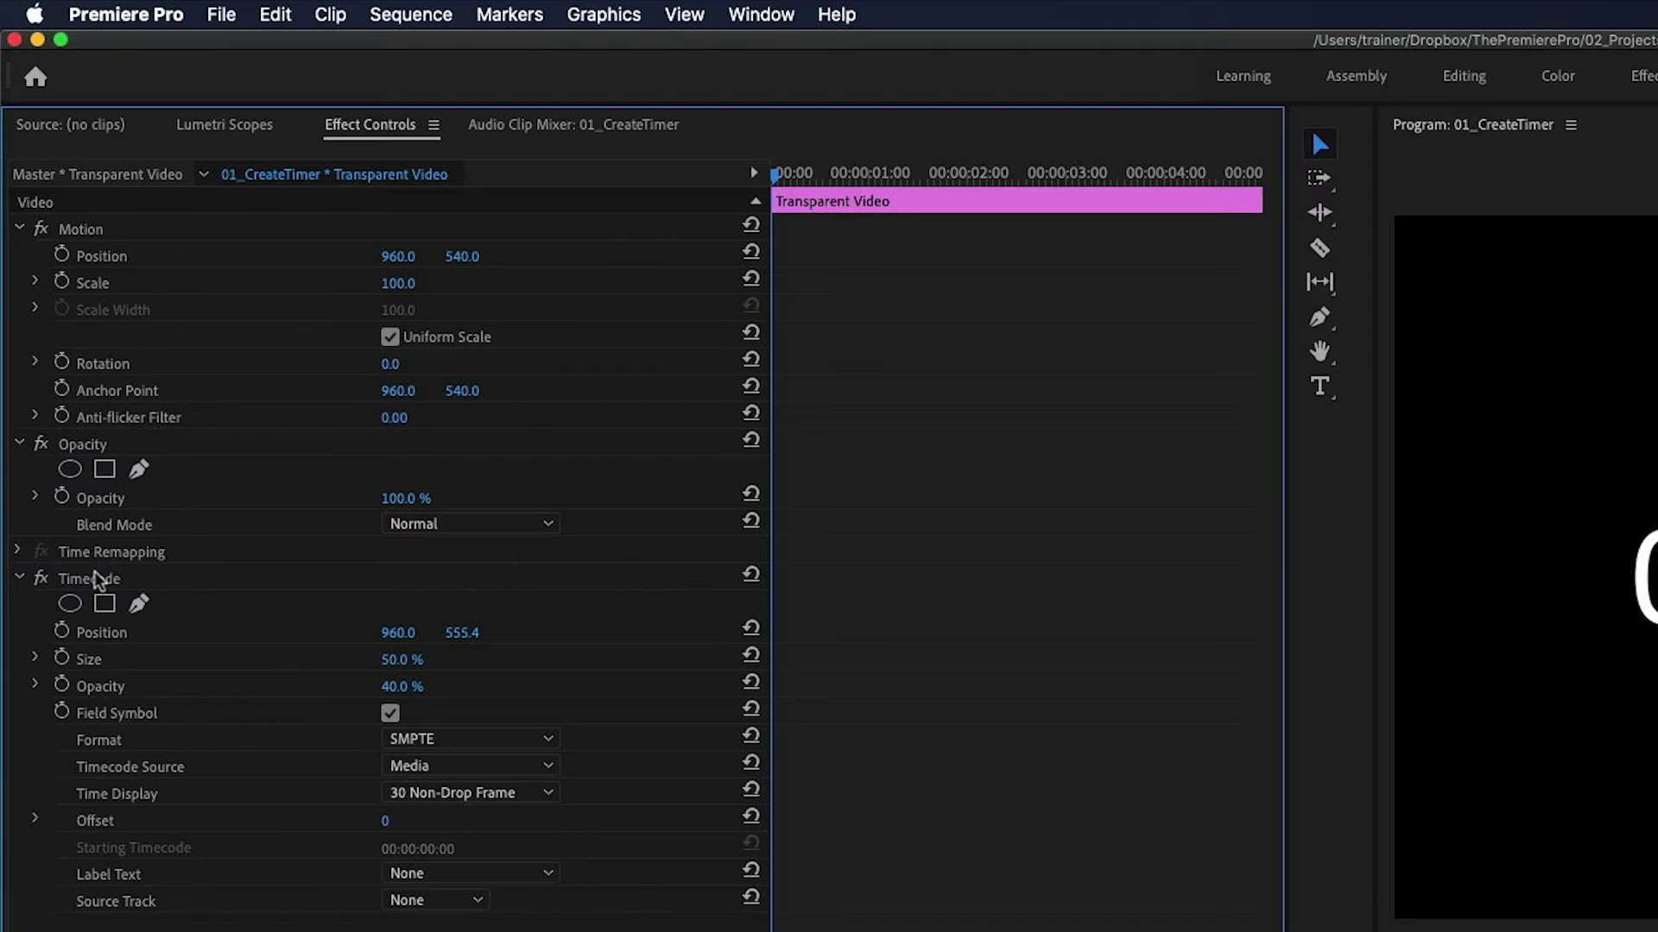
Step: Enlarge the Timecode overlay to about 100% size, then delete the Transparent Video clip
left_click(95, 572)
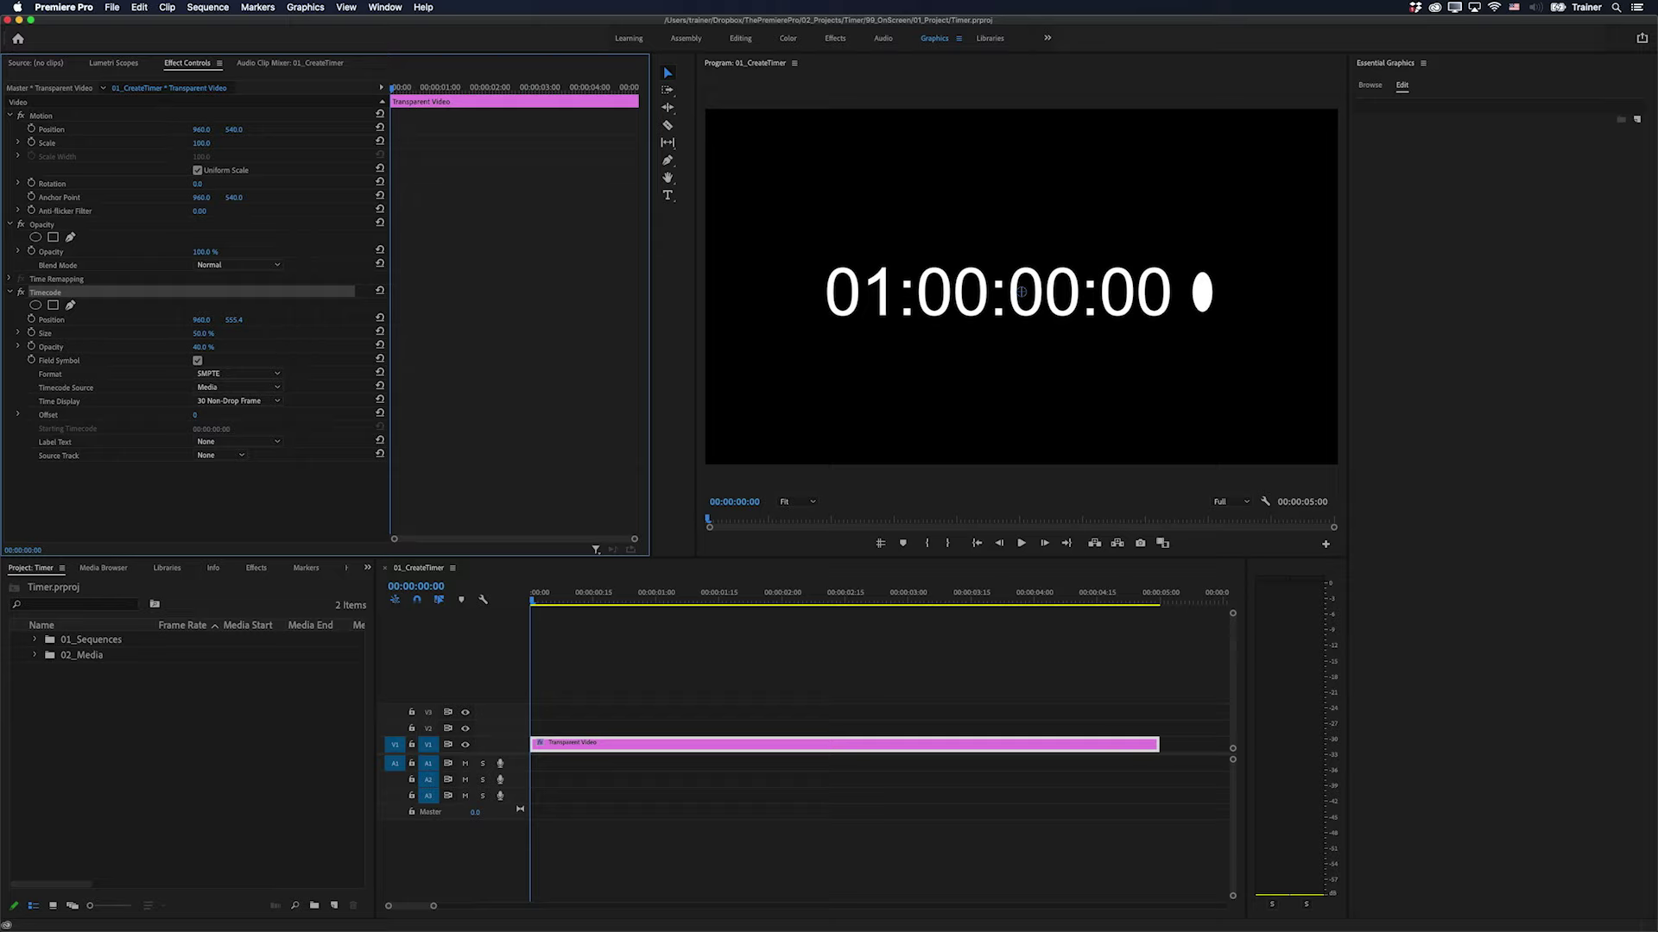
left_click_drag(208, 333, 252, 333)
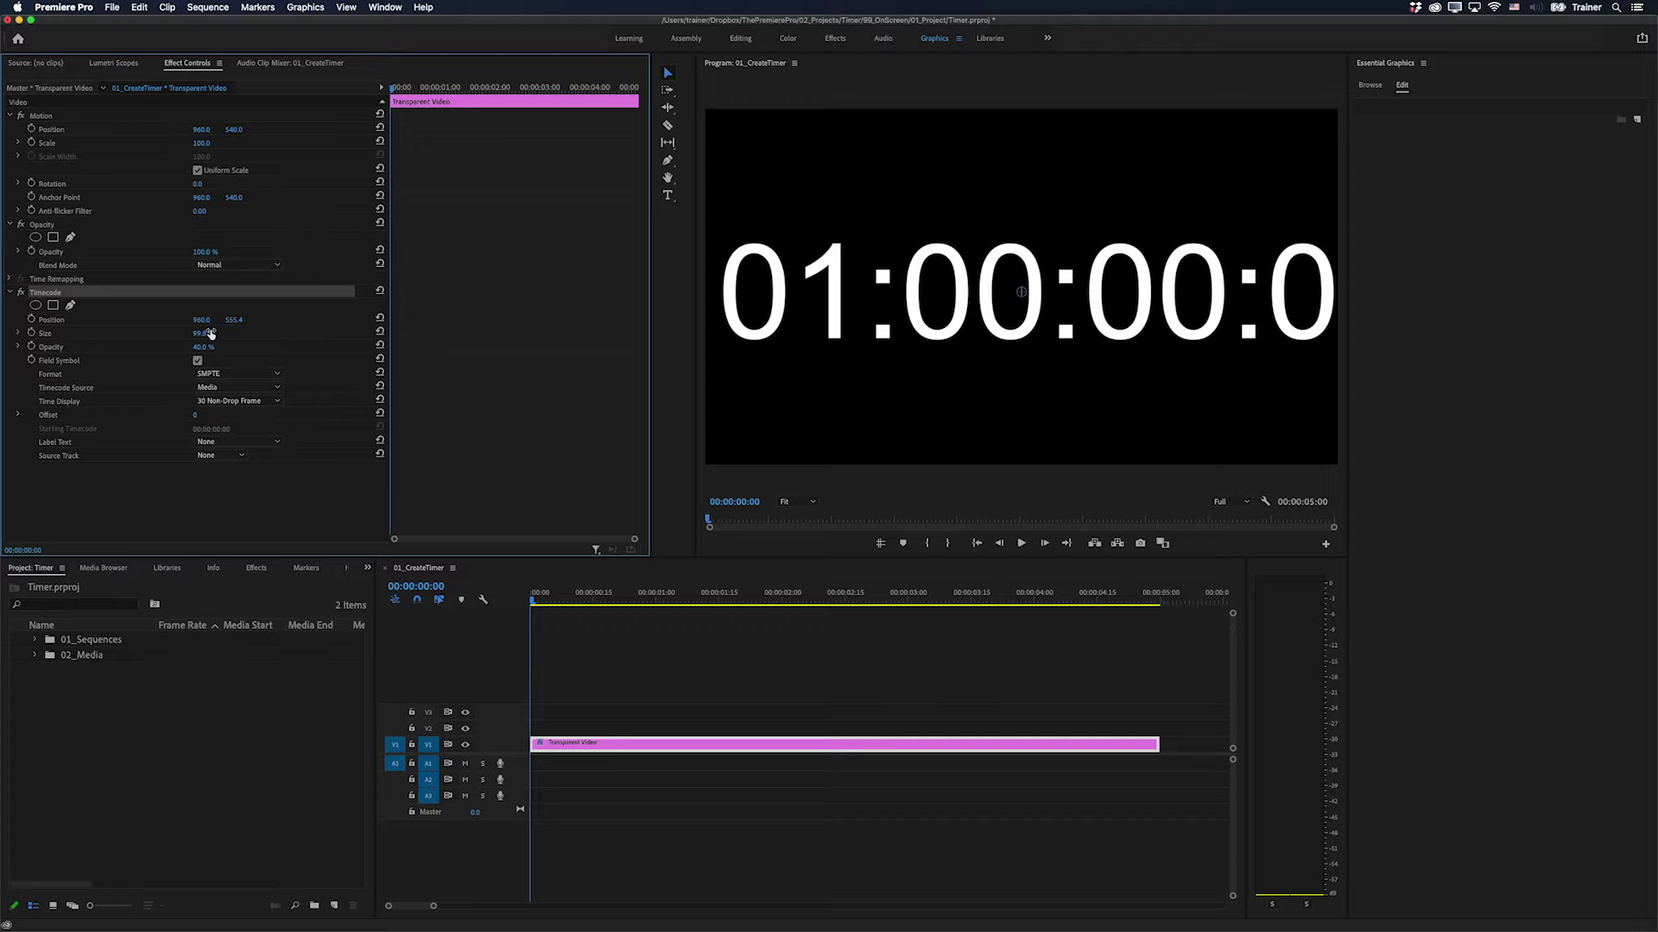
left_click(681, 743)
key("BackSpace")
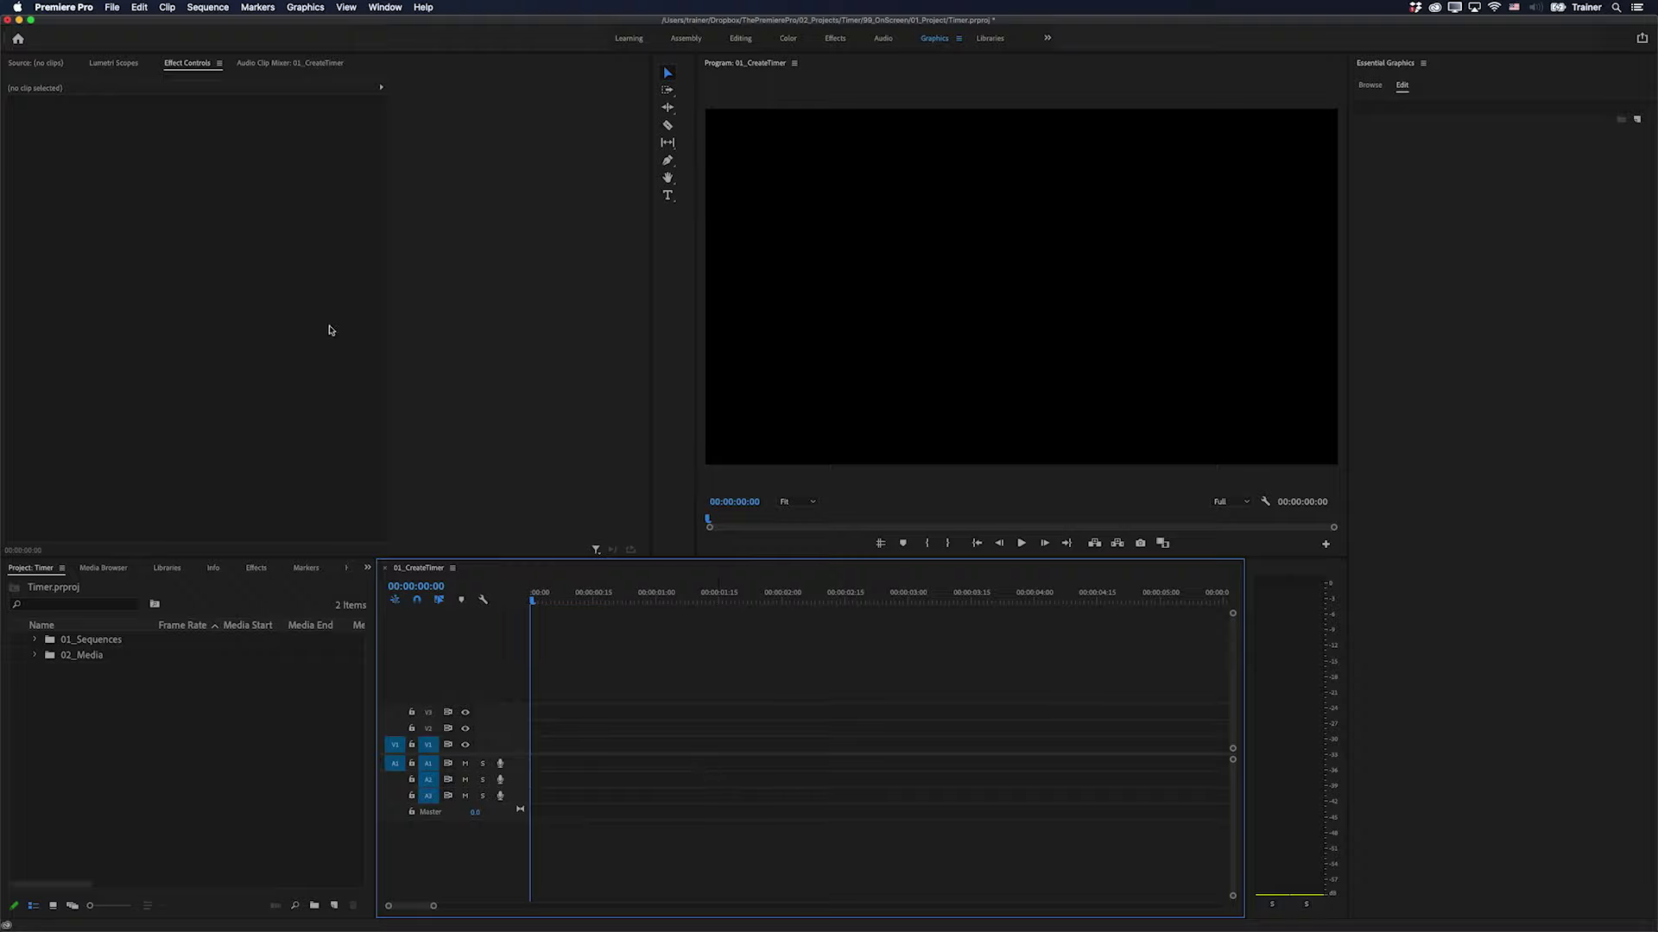
Step: Keep the sequence timebase at 30.00 frames/second in Sequence Settings
left_click(221, 10)
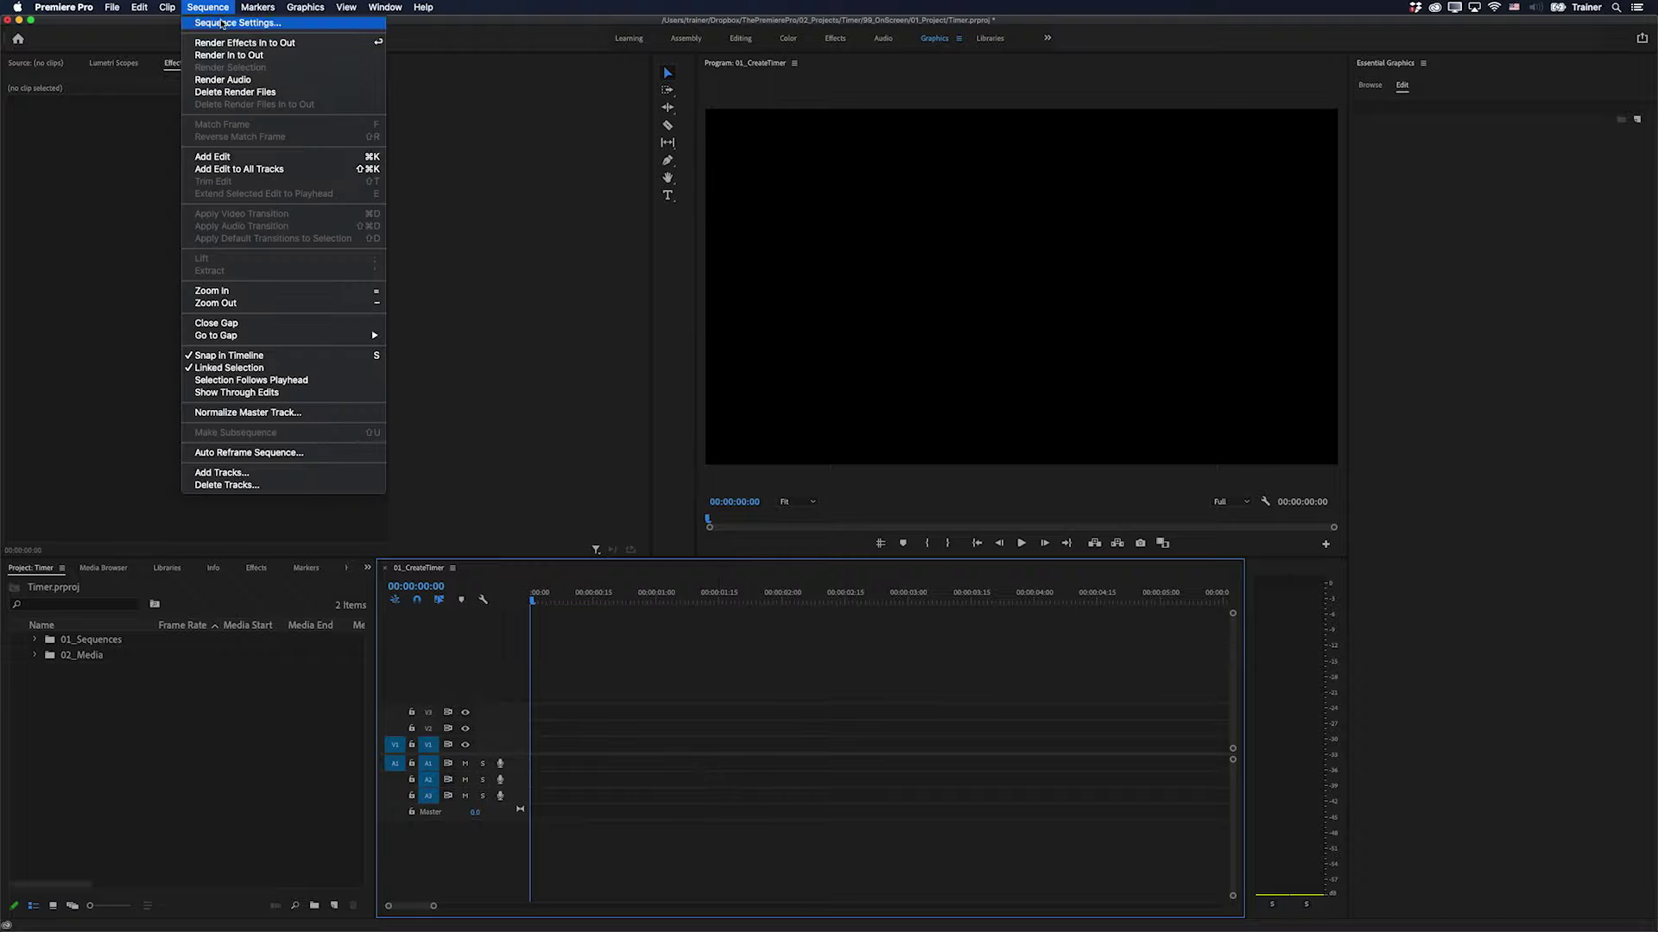
left_click(222, 23)
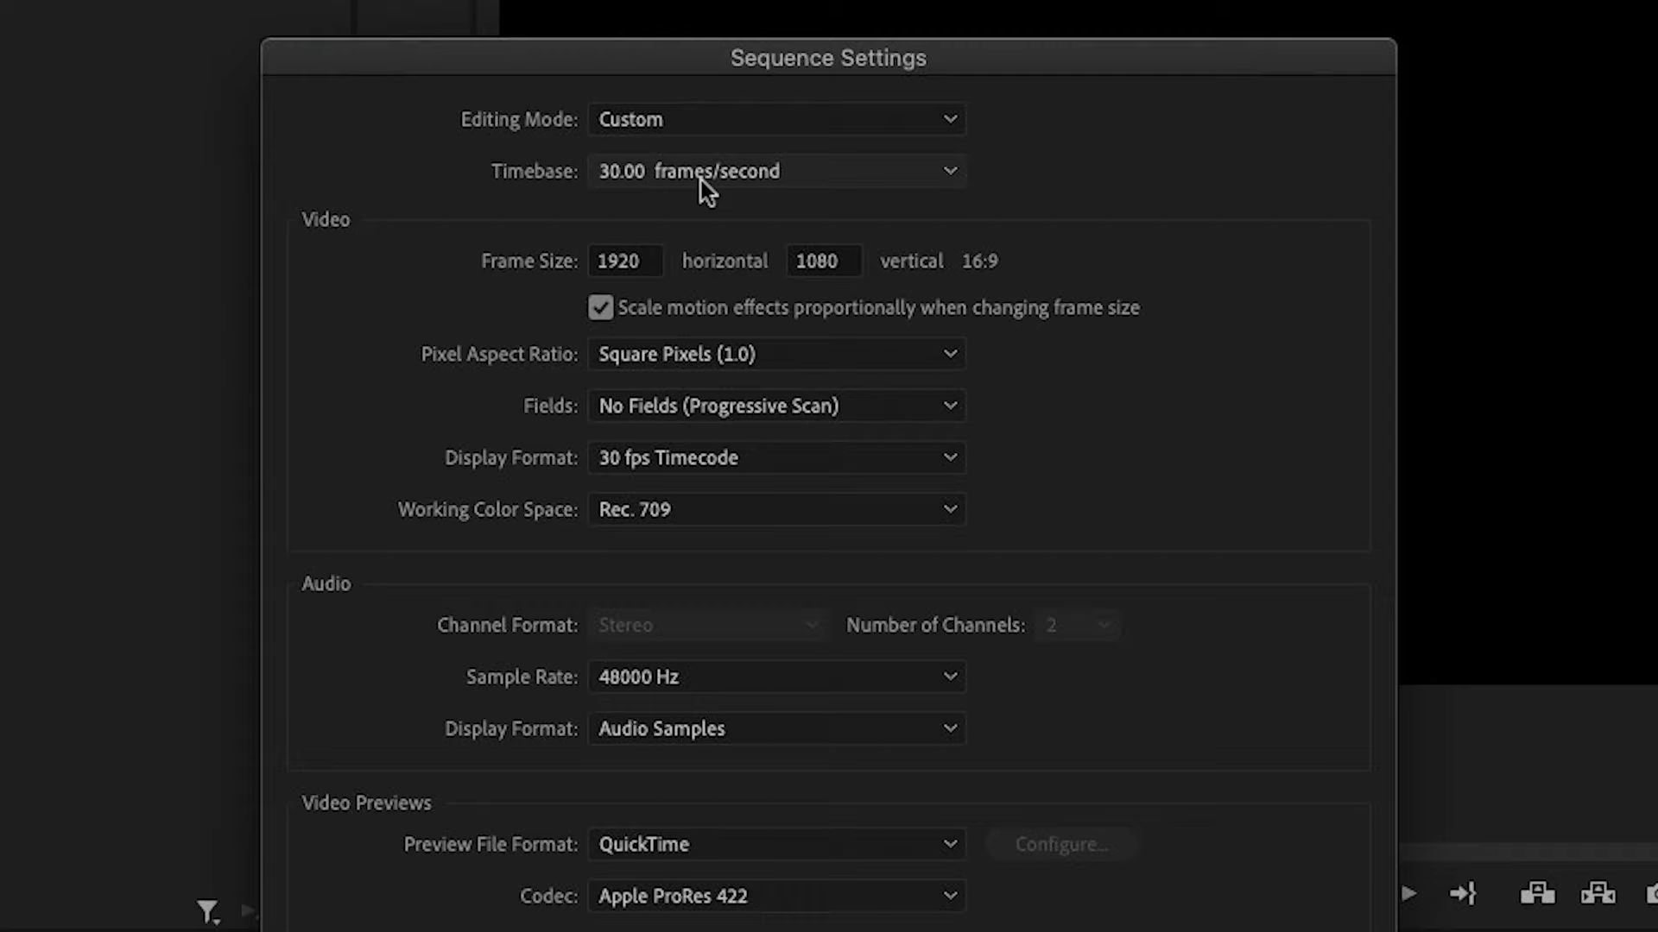
left_click(701, 179)
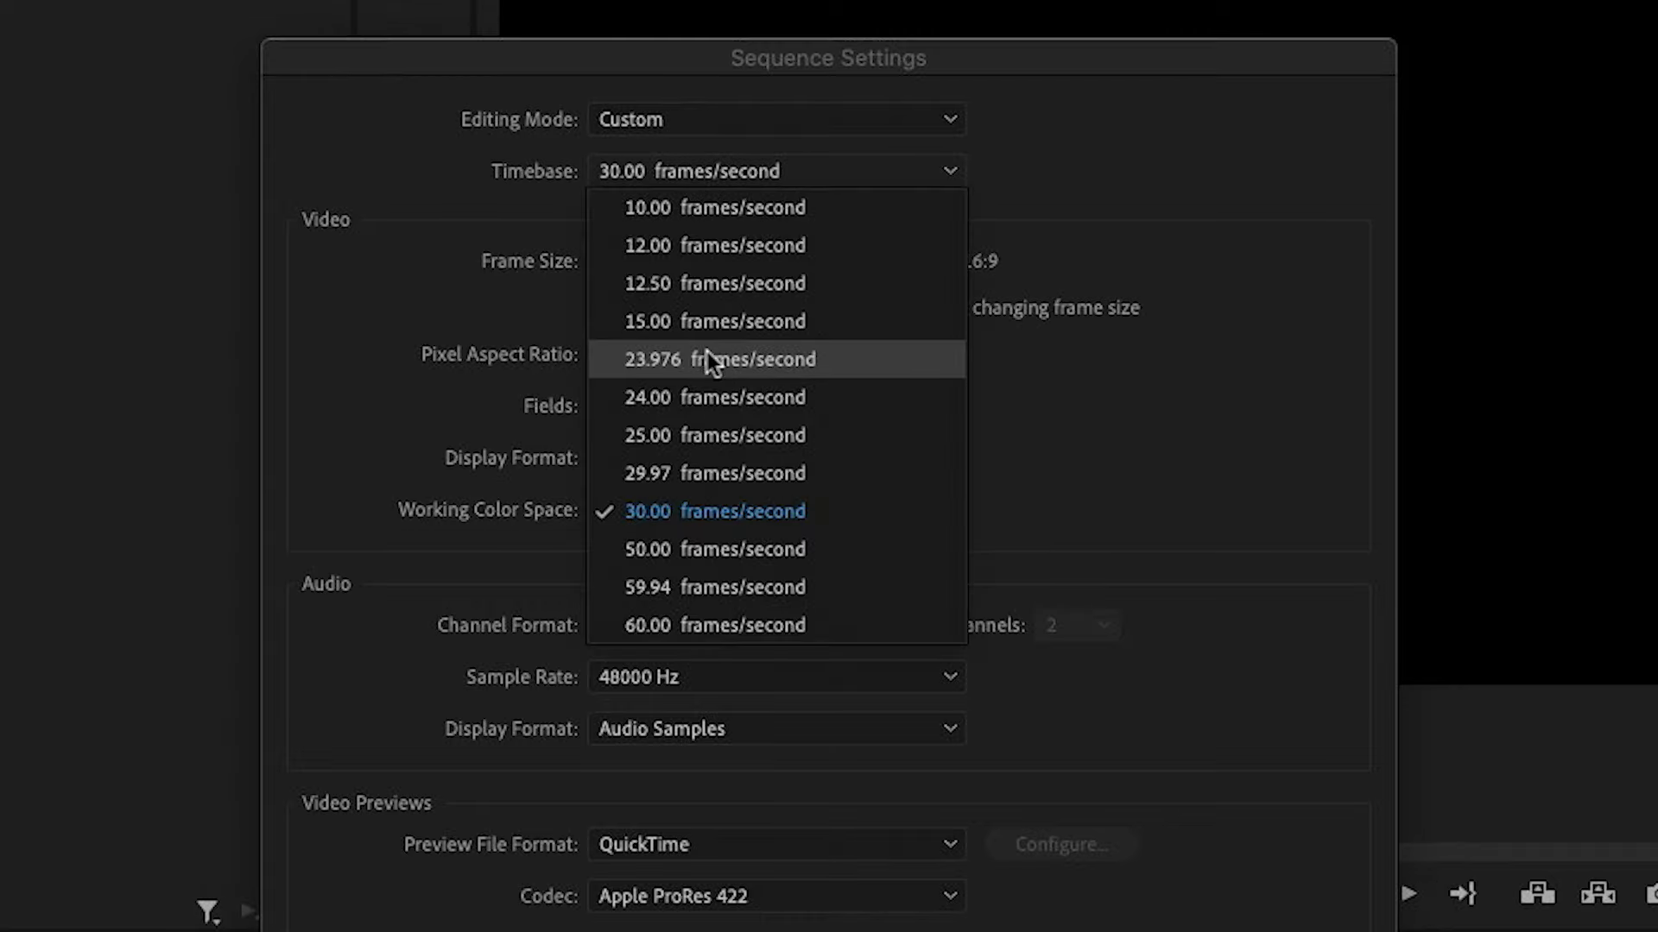
left_click(717, 505)
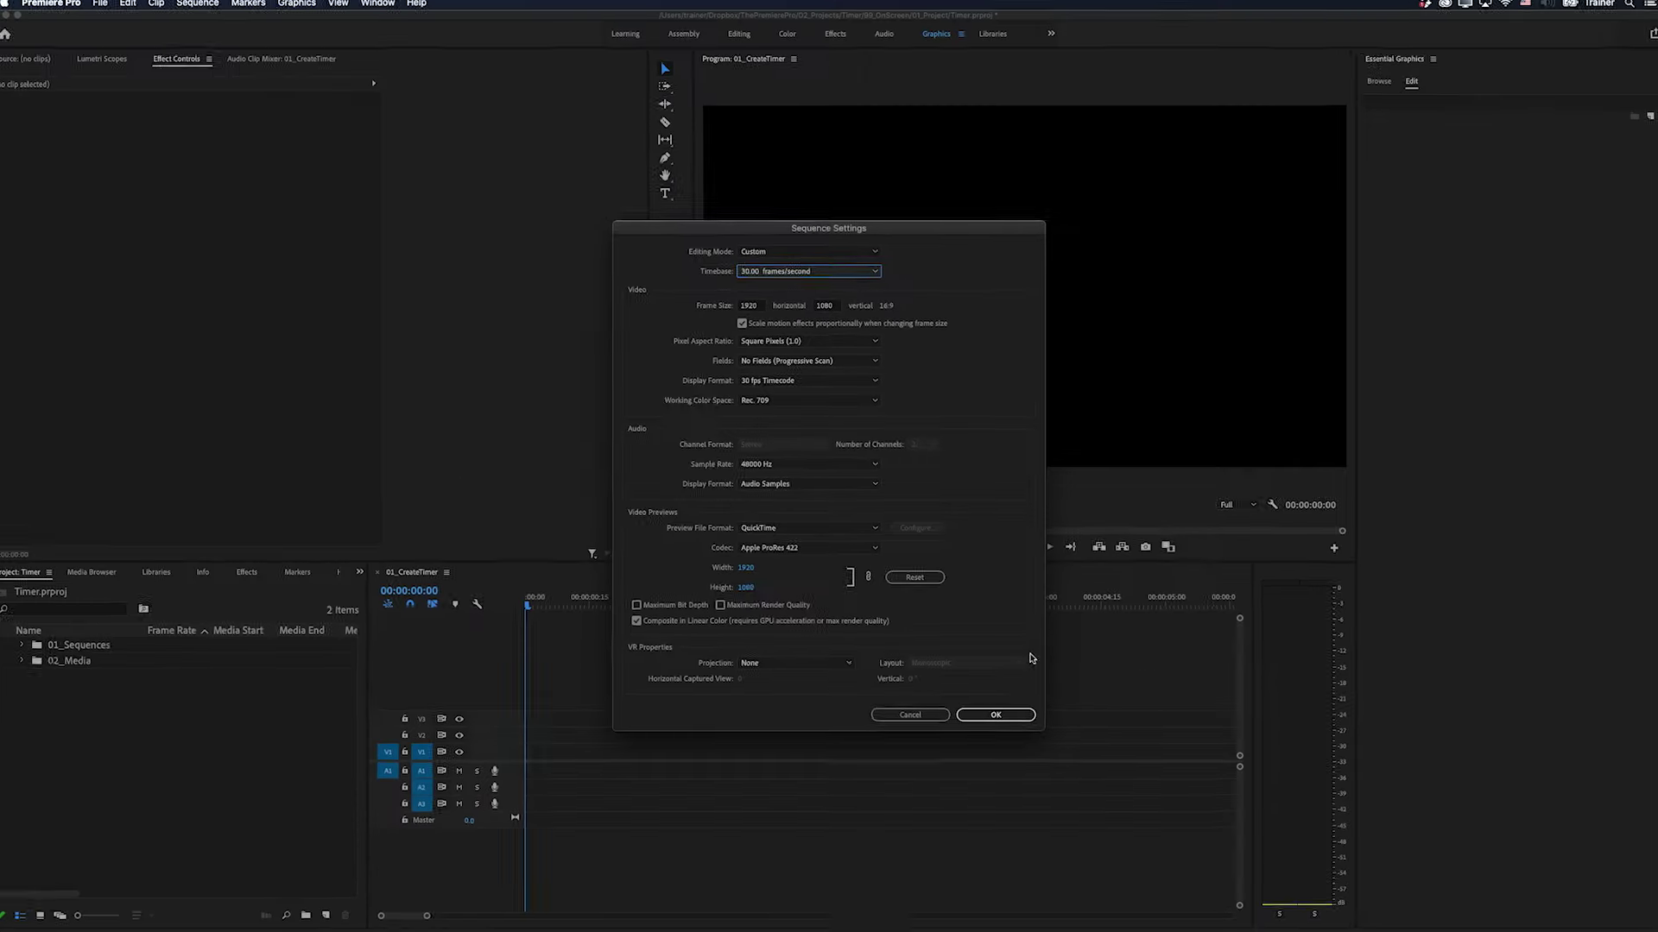
left_click(996, 715)
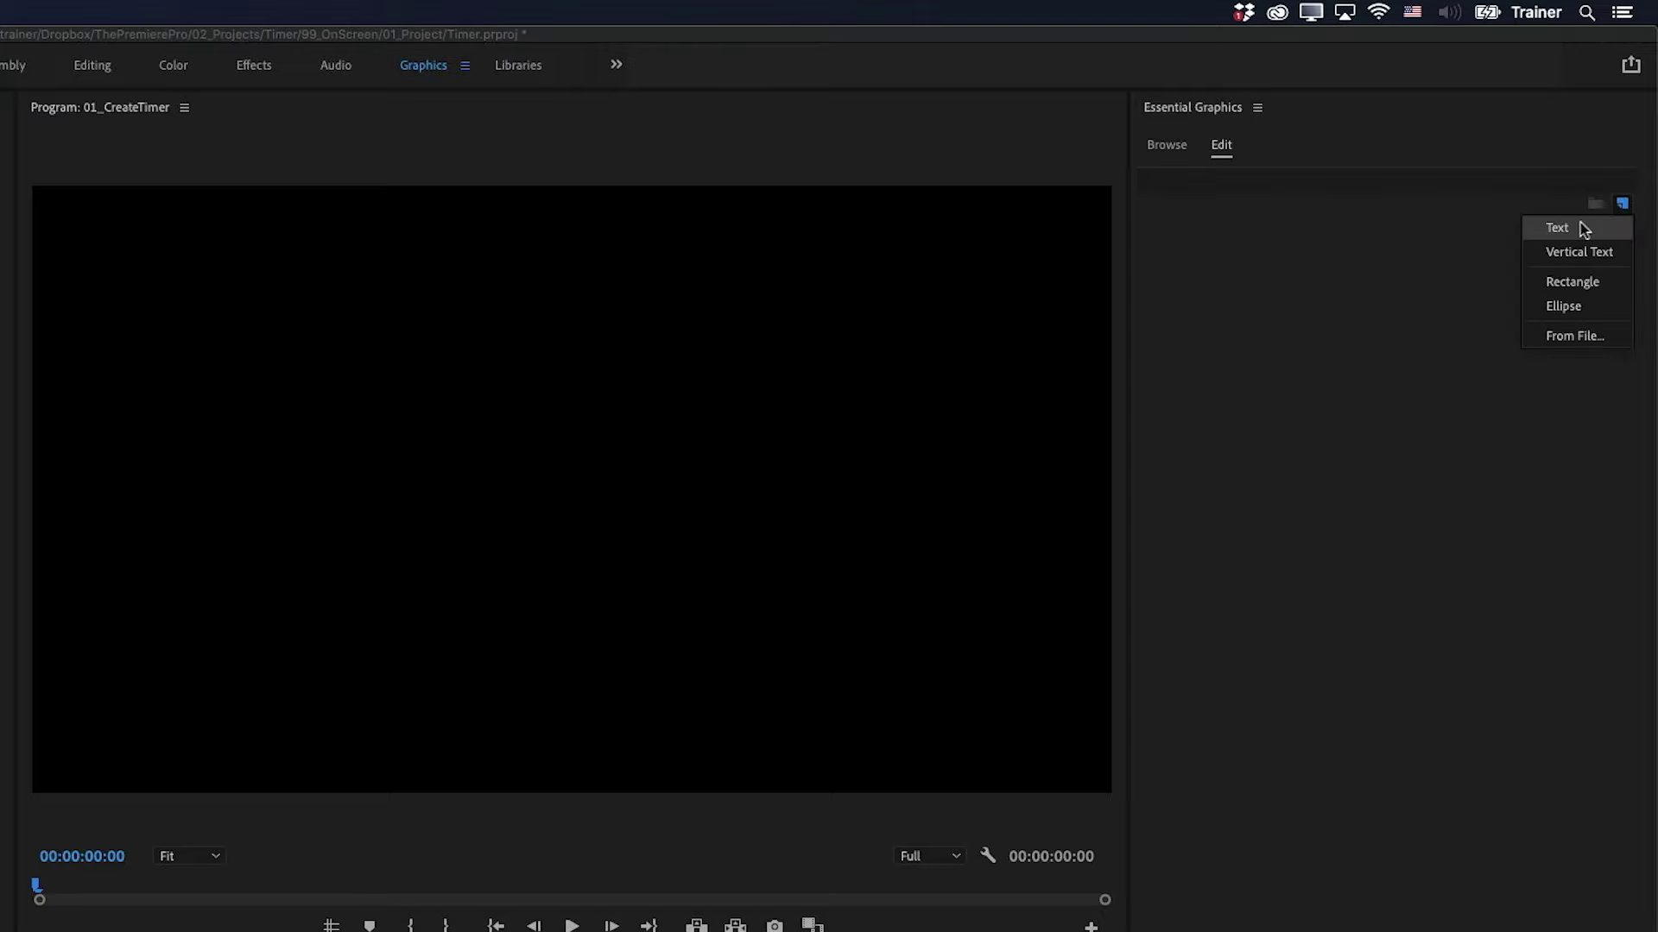
Step: Add a new text layer reading '1:00'
left_click(1584, 229)
left_click(754, 461)
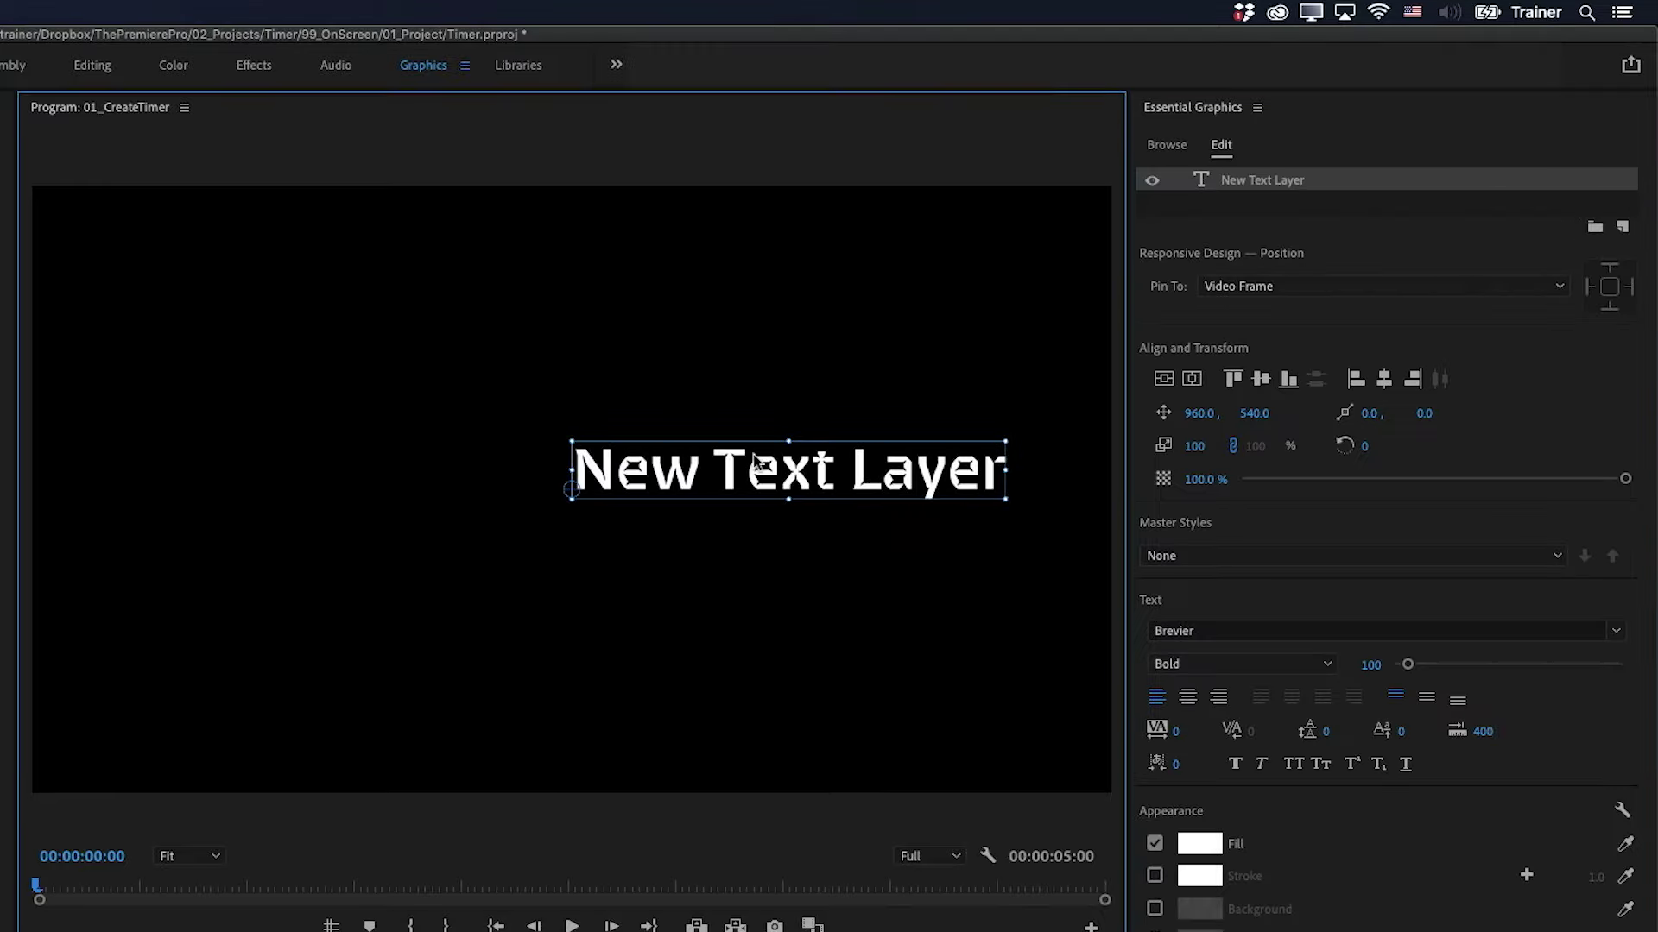
double_click(755, 461)
type("1:00")
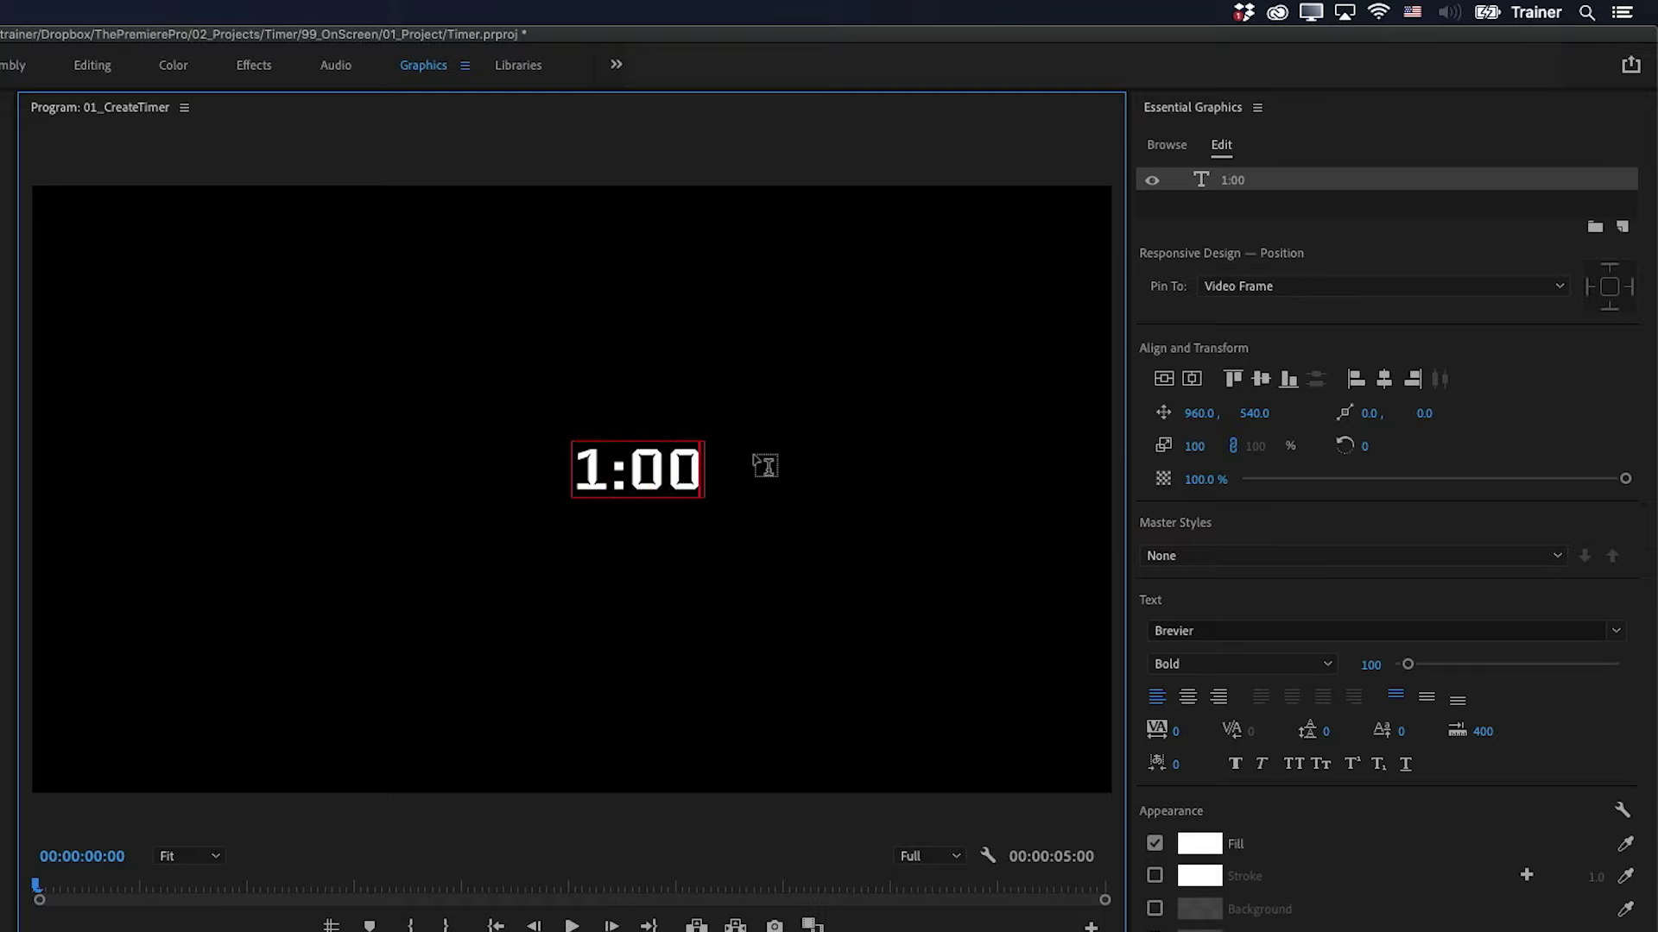
Step: Left-align the 1:00 text, center it horizontally and vertically, then duplicate the layer
left_click(1156, 698)
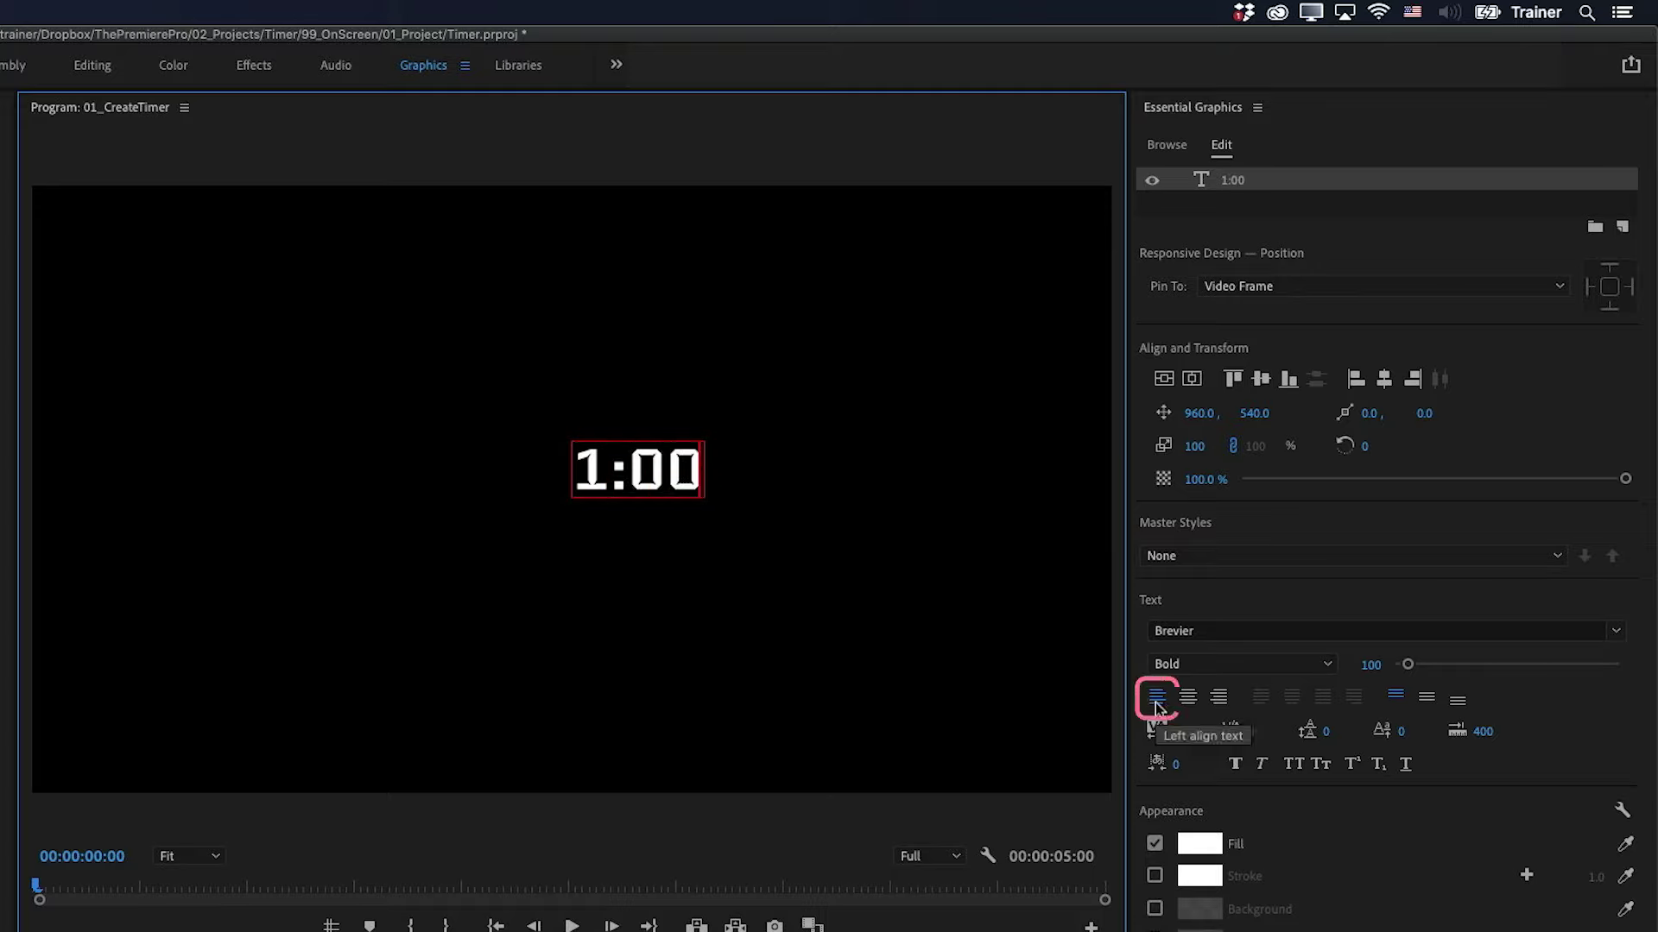
left_click(1380, 664)
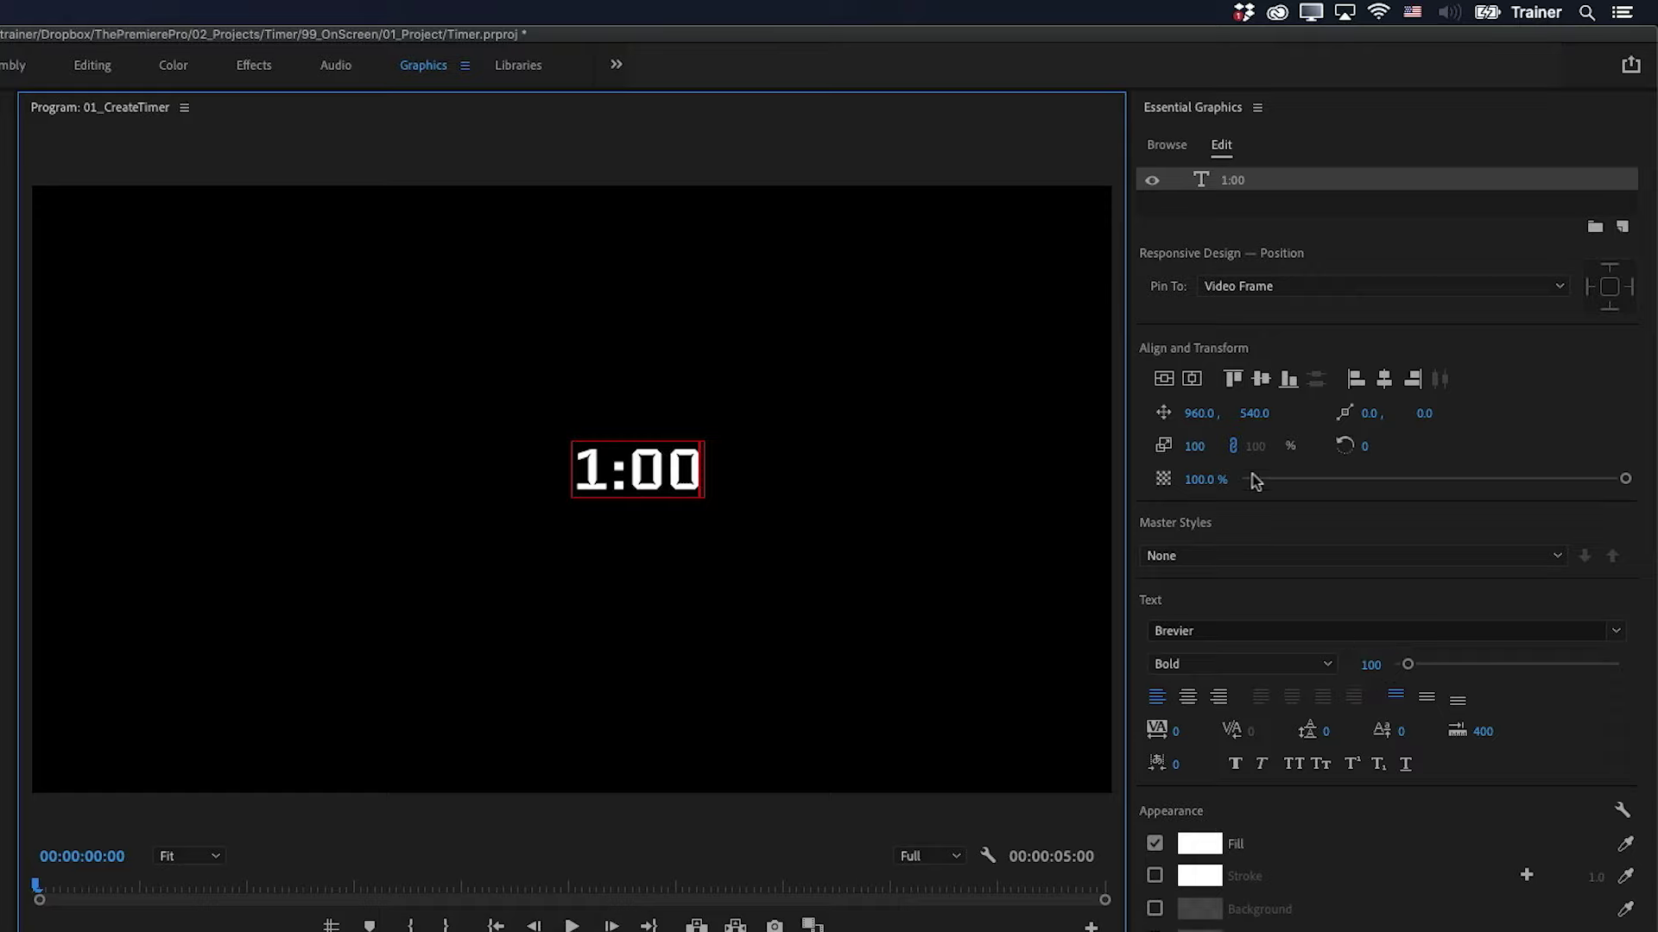
left_click(1192, 380)
left_click(1165, 380)
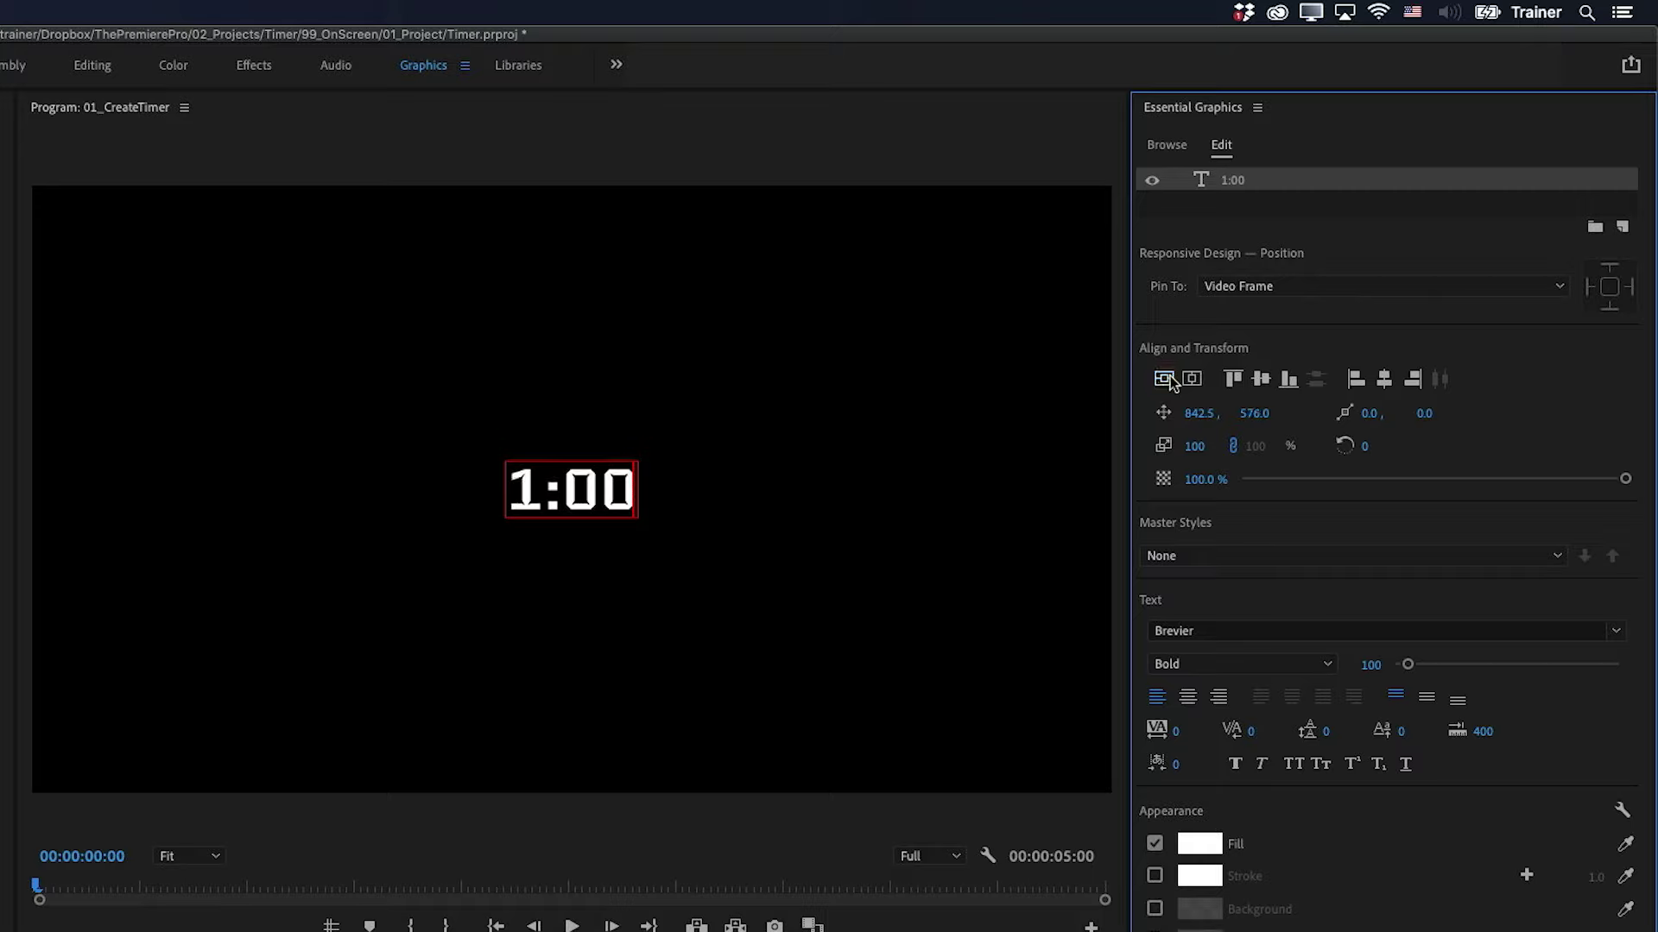
right_click(1370, 176)
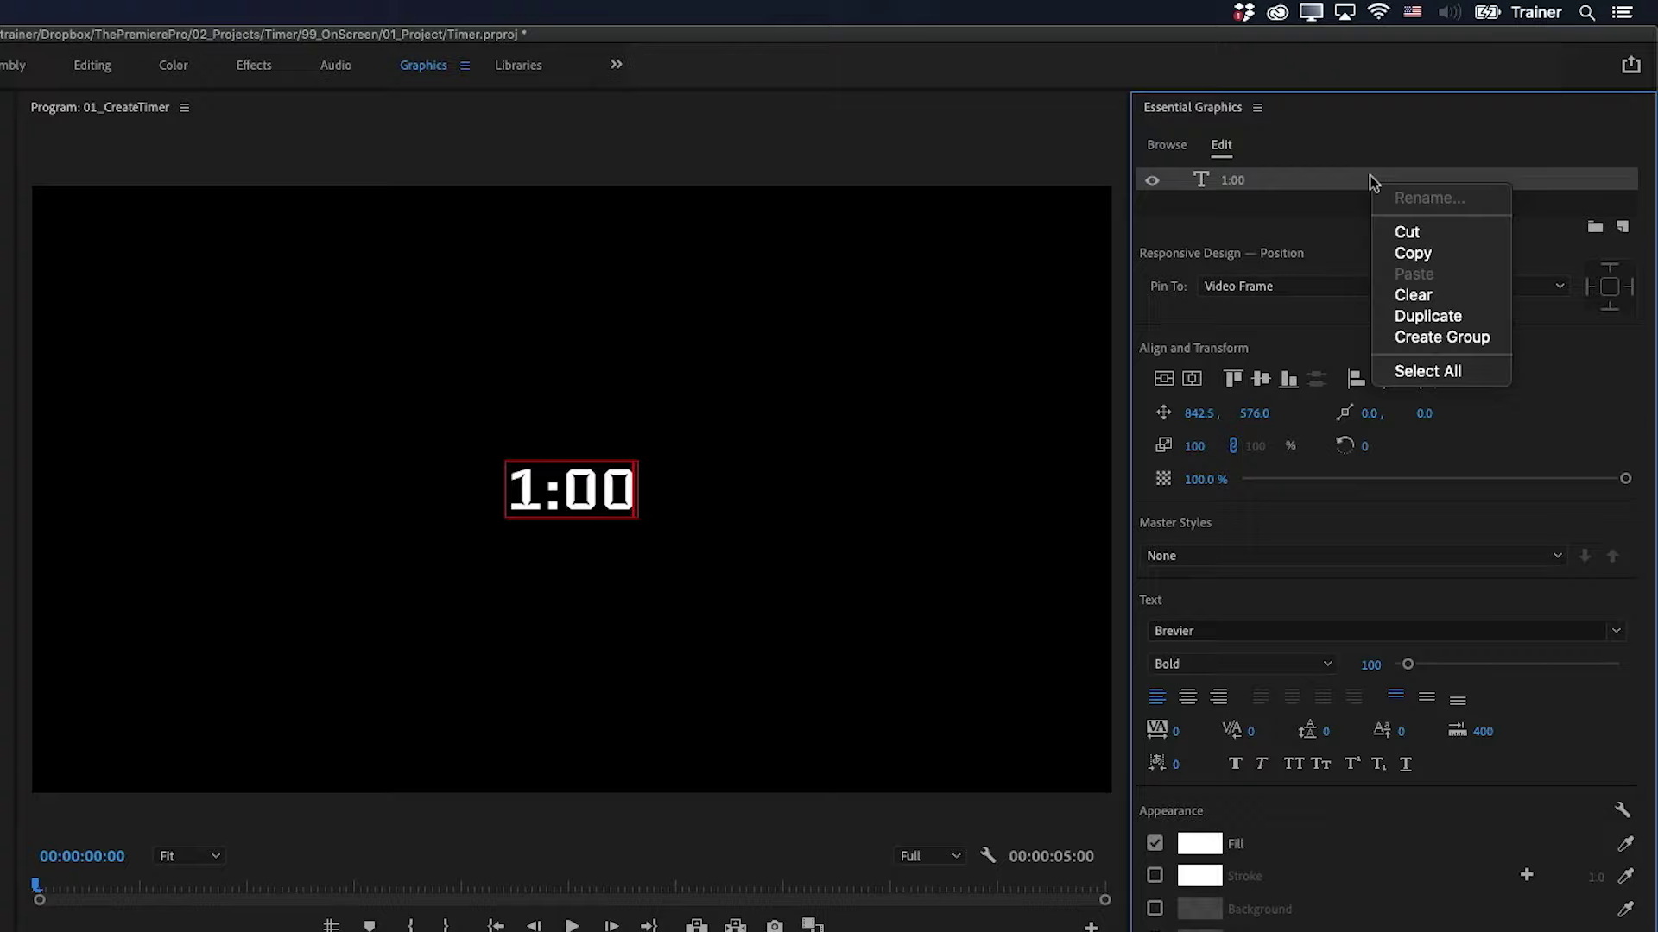
left_click(1426, 315)
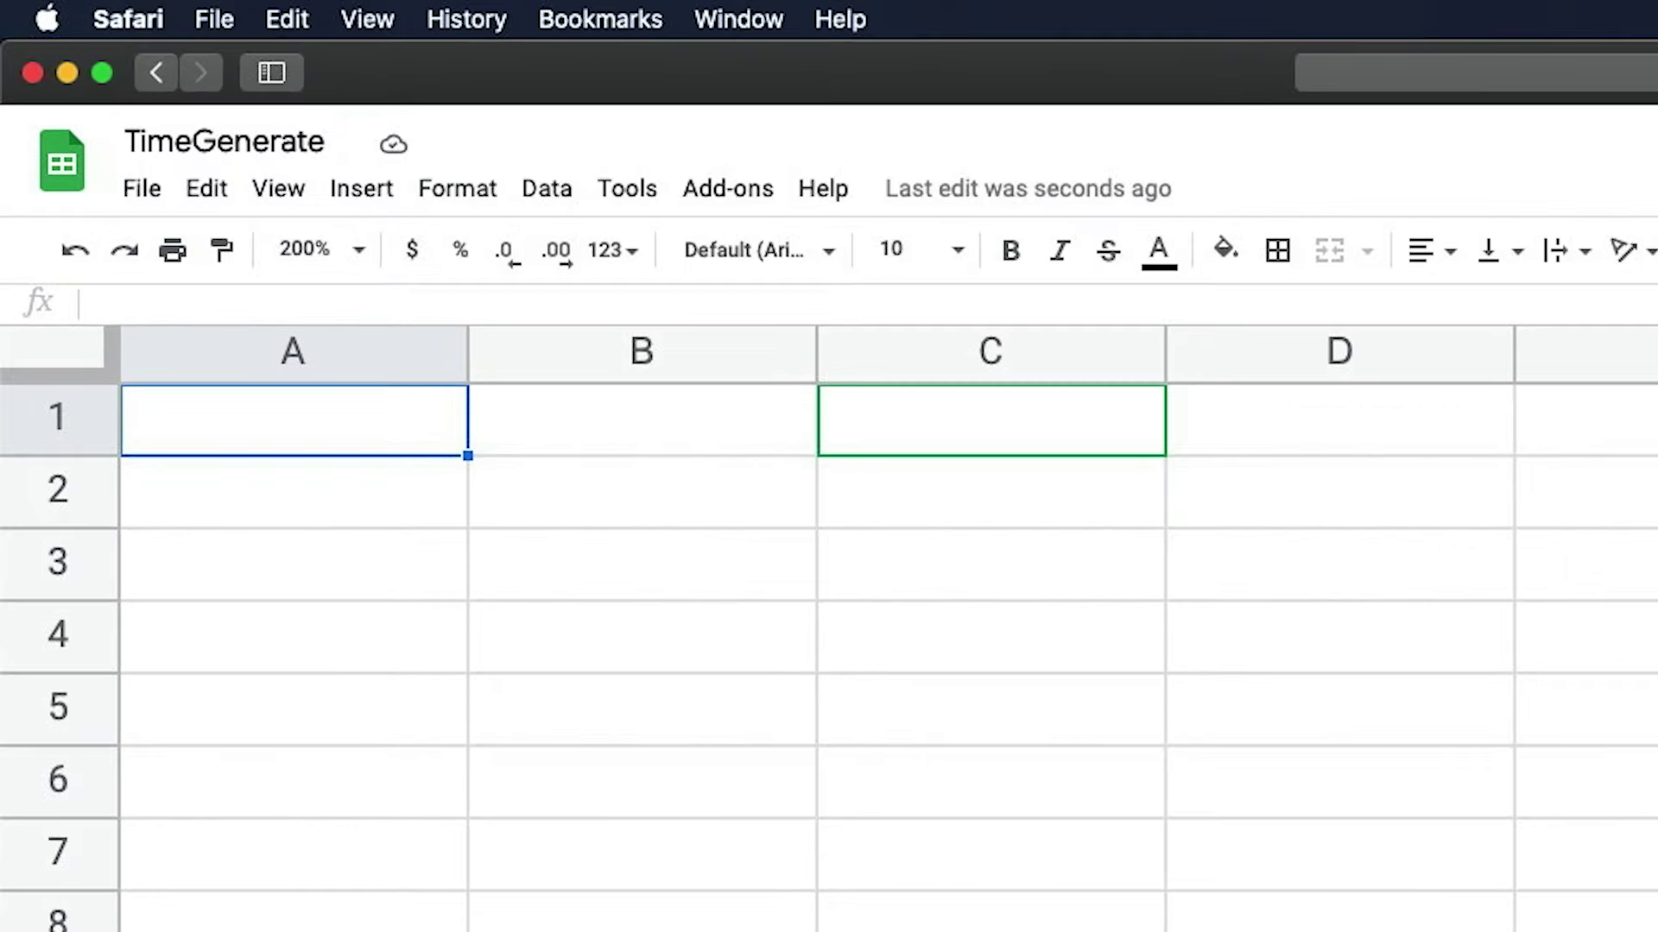
Step: Enter 1:00 in cell A1 and 0:59 in cell A2
type("1:00")
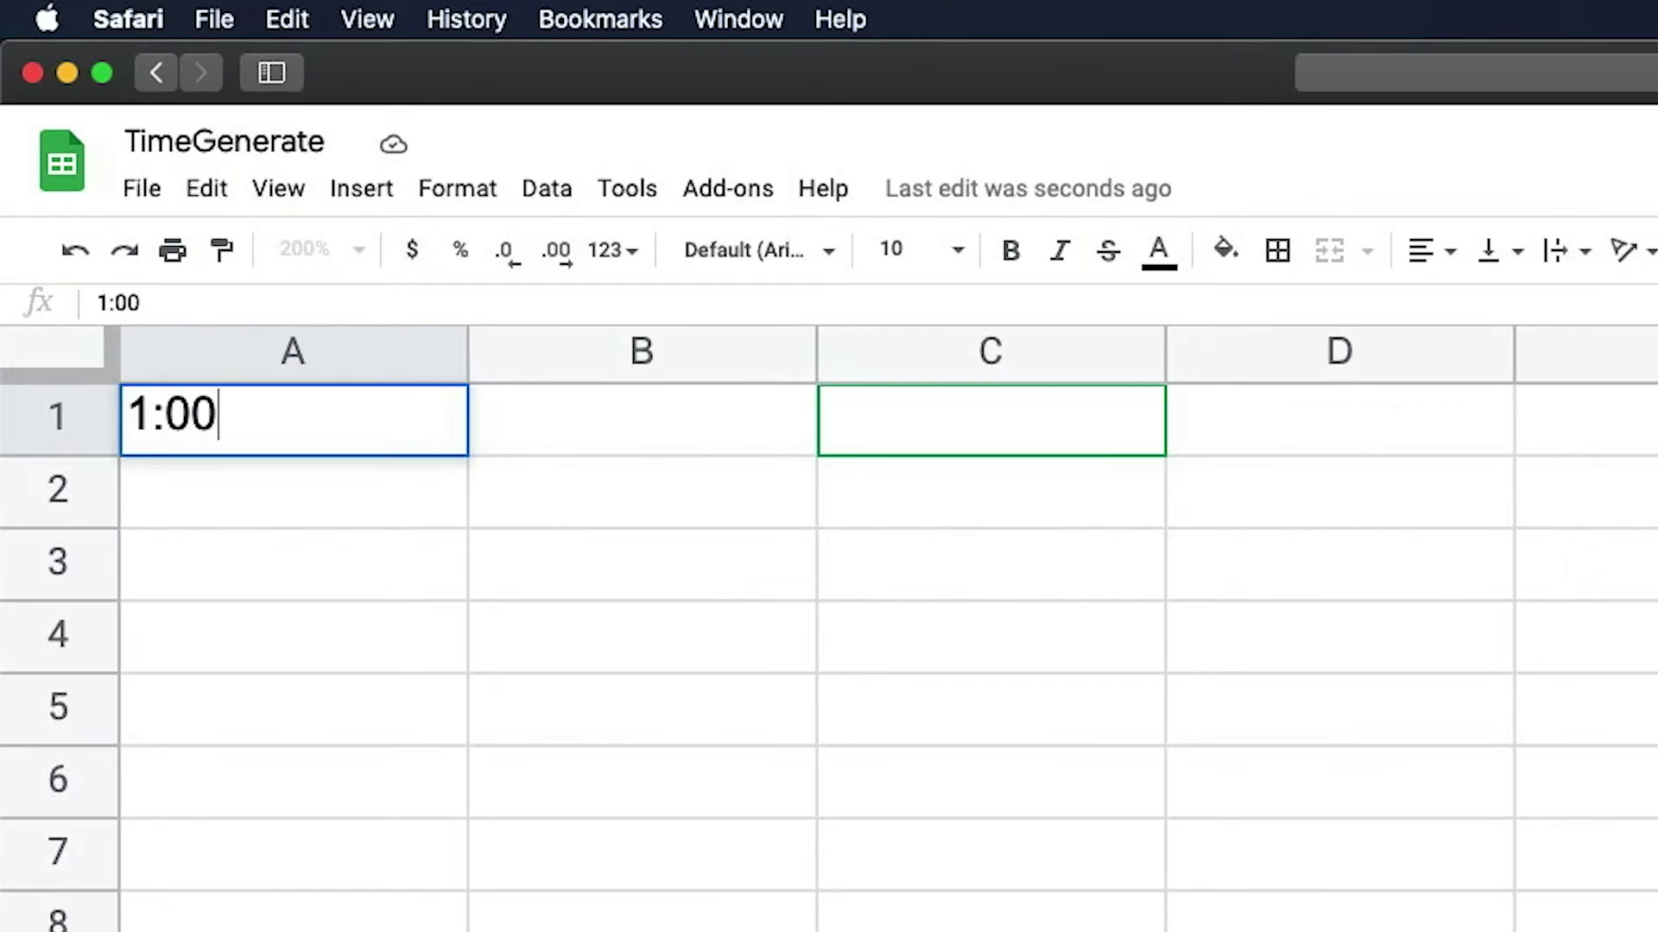
key("Return")
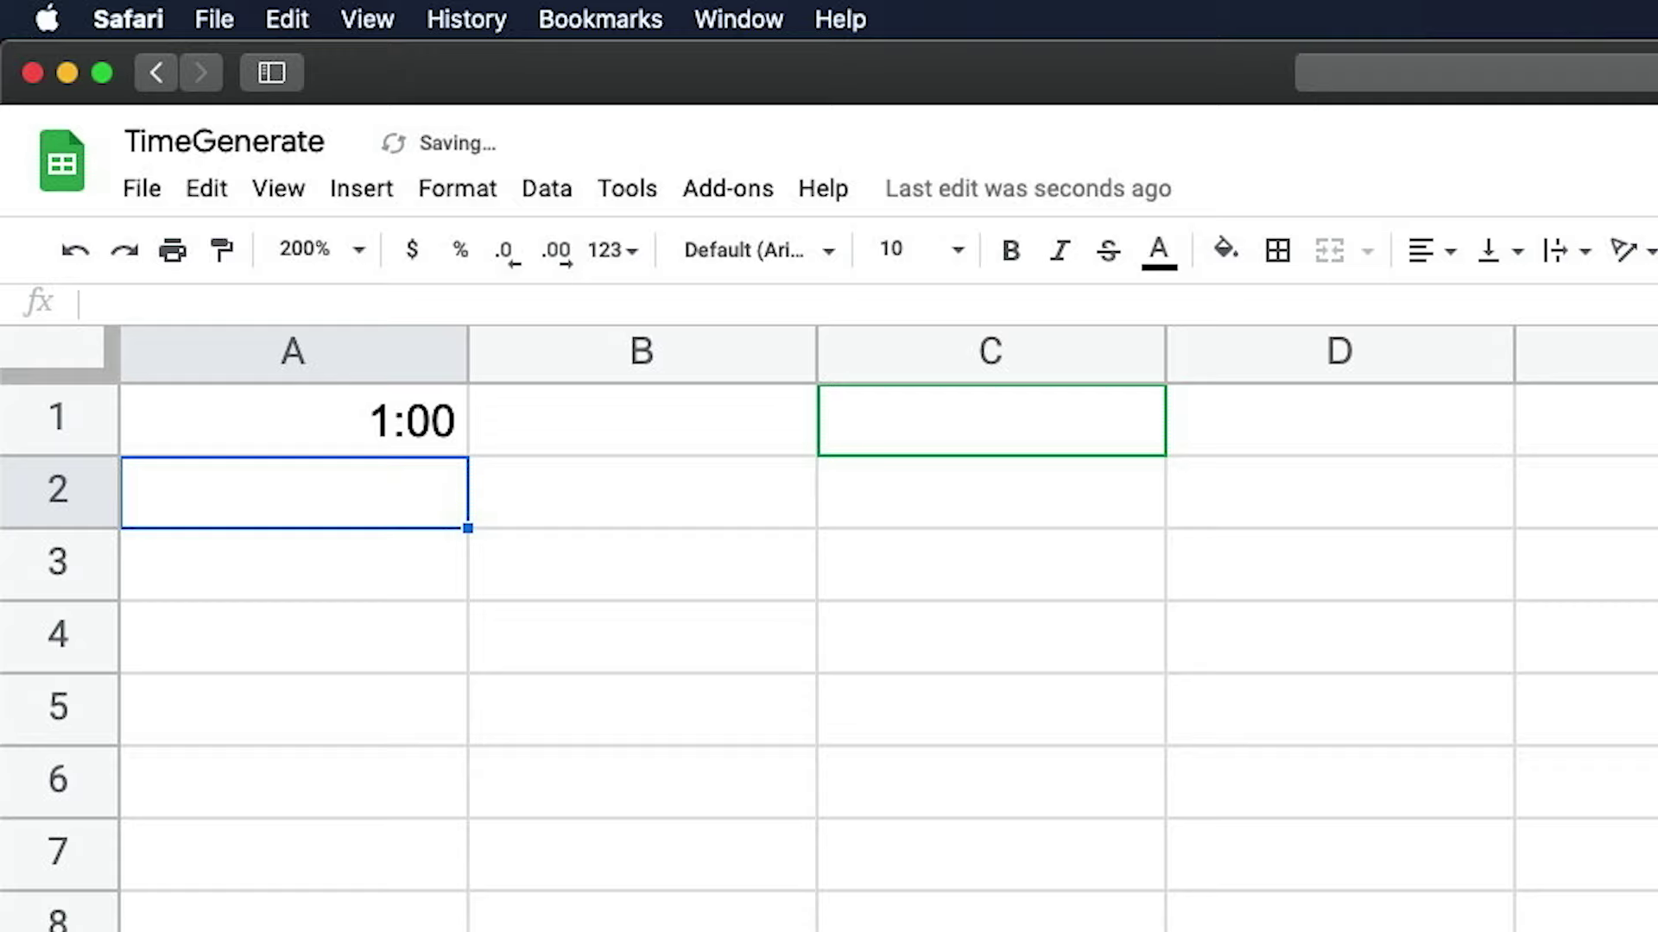
type("0:59")
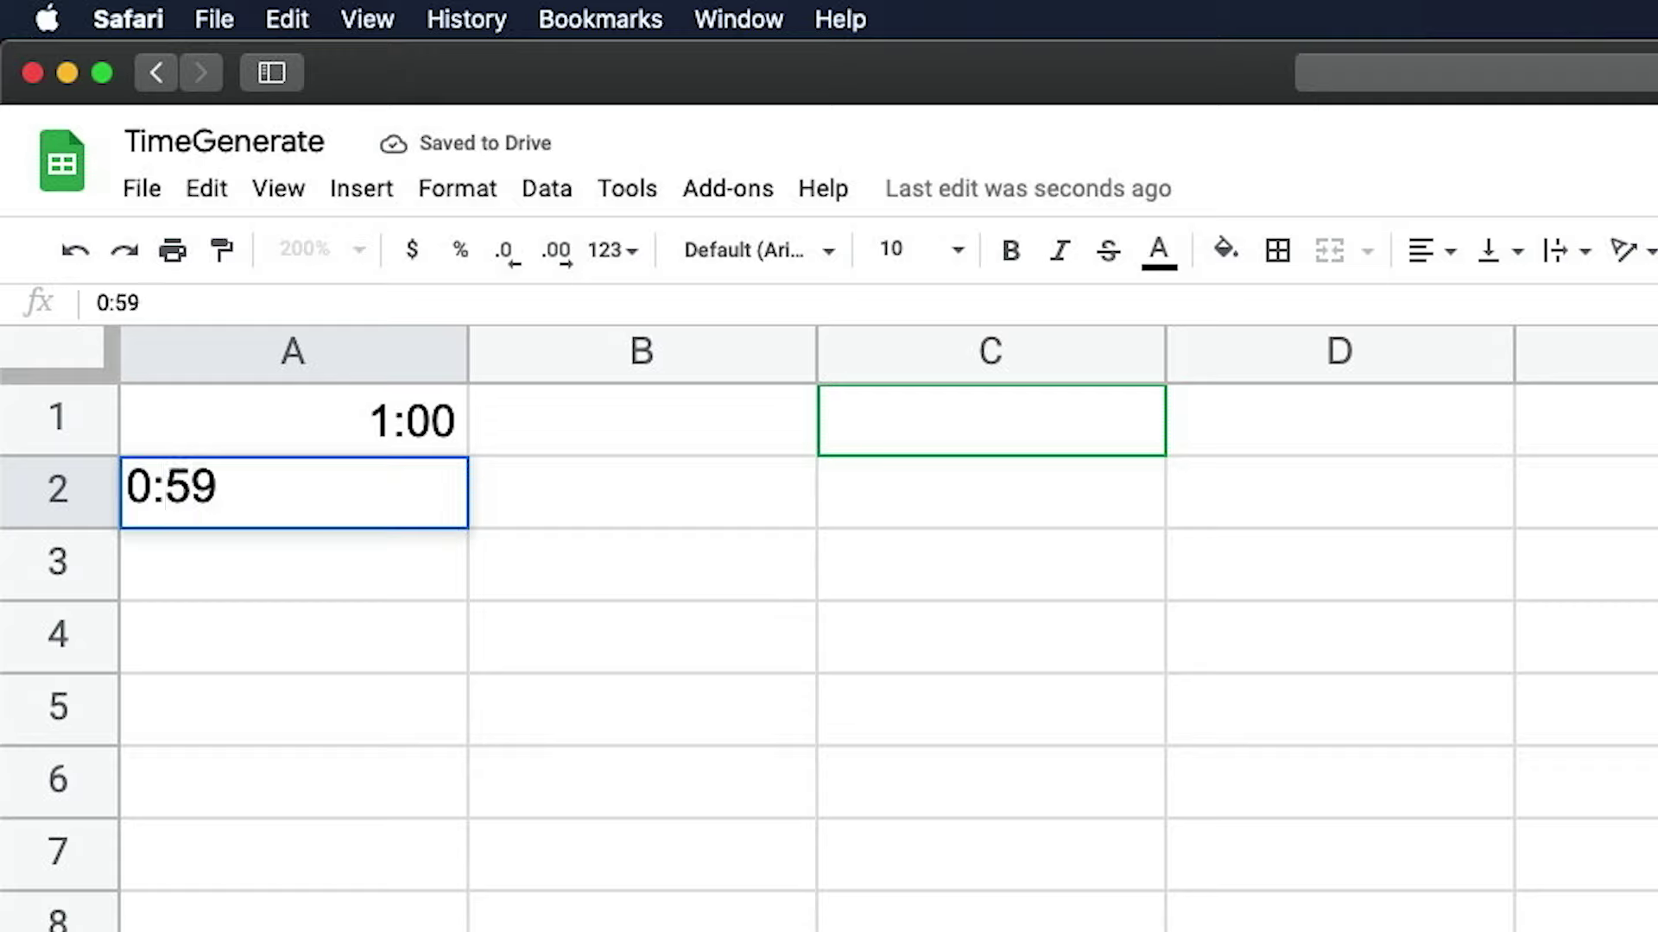
key("Return")
Step: Fill column A down to 0:00 and copy the whole countdown list
left_click(261, 451)
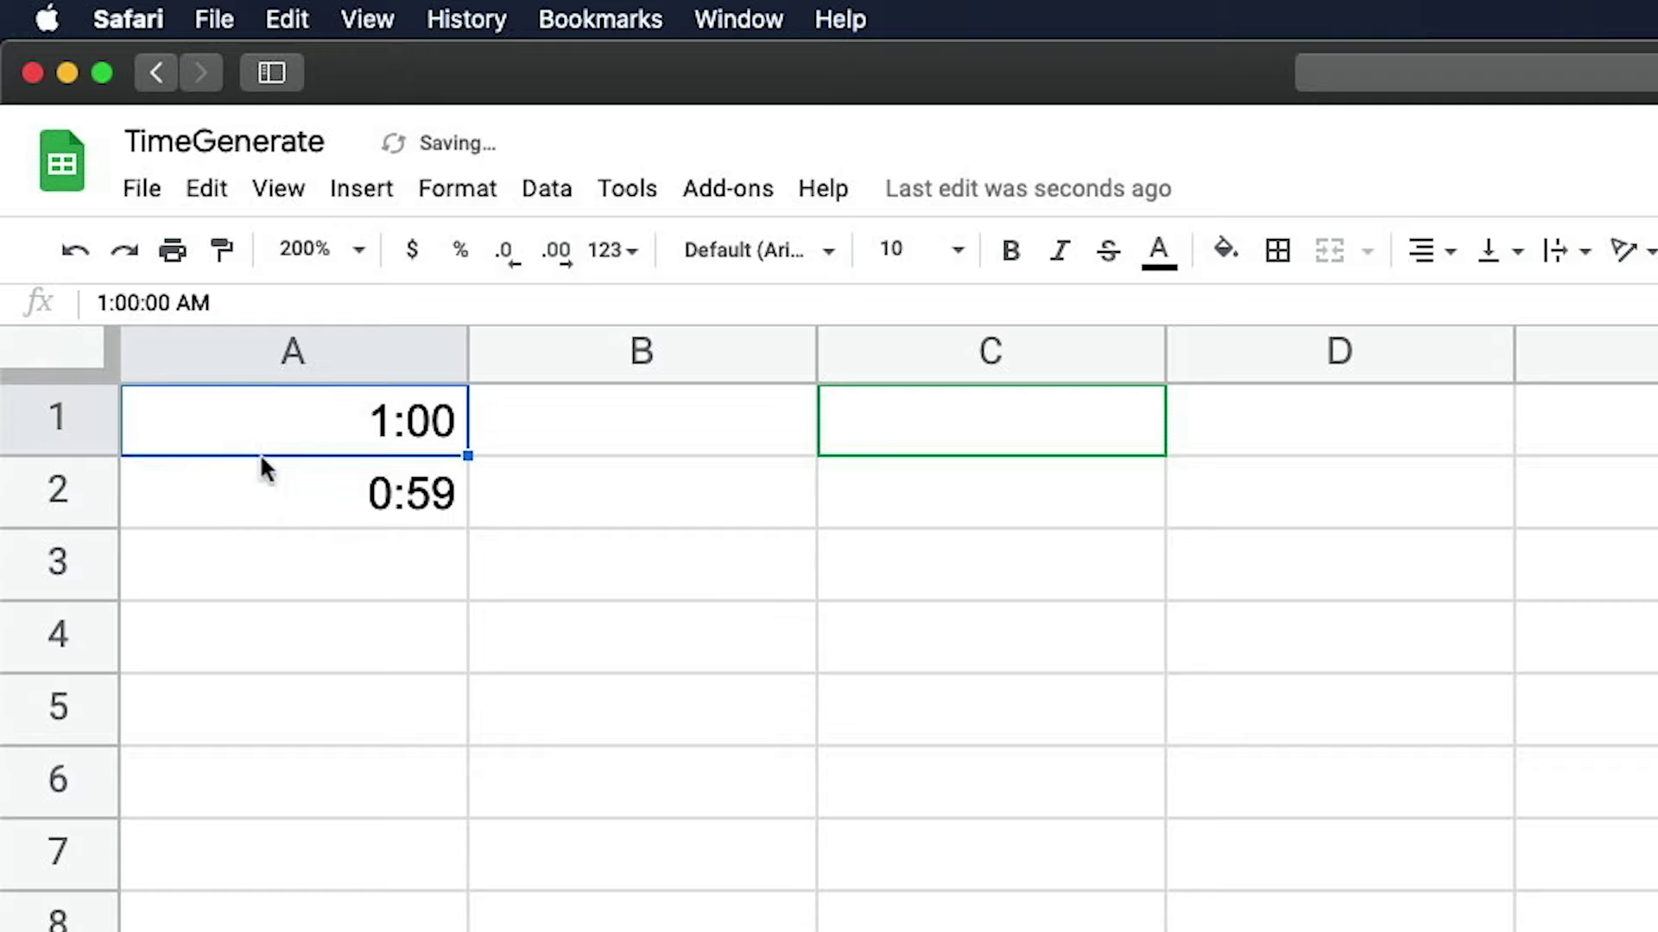
left_click(259, 460, "shift")
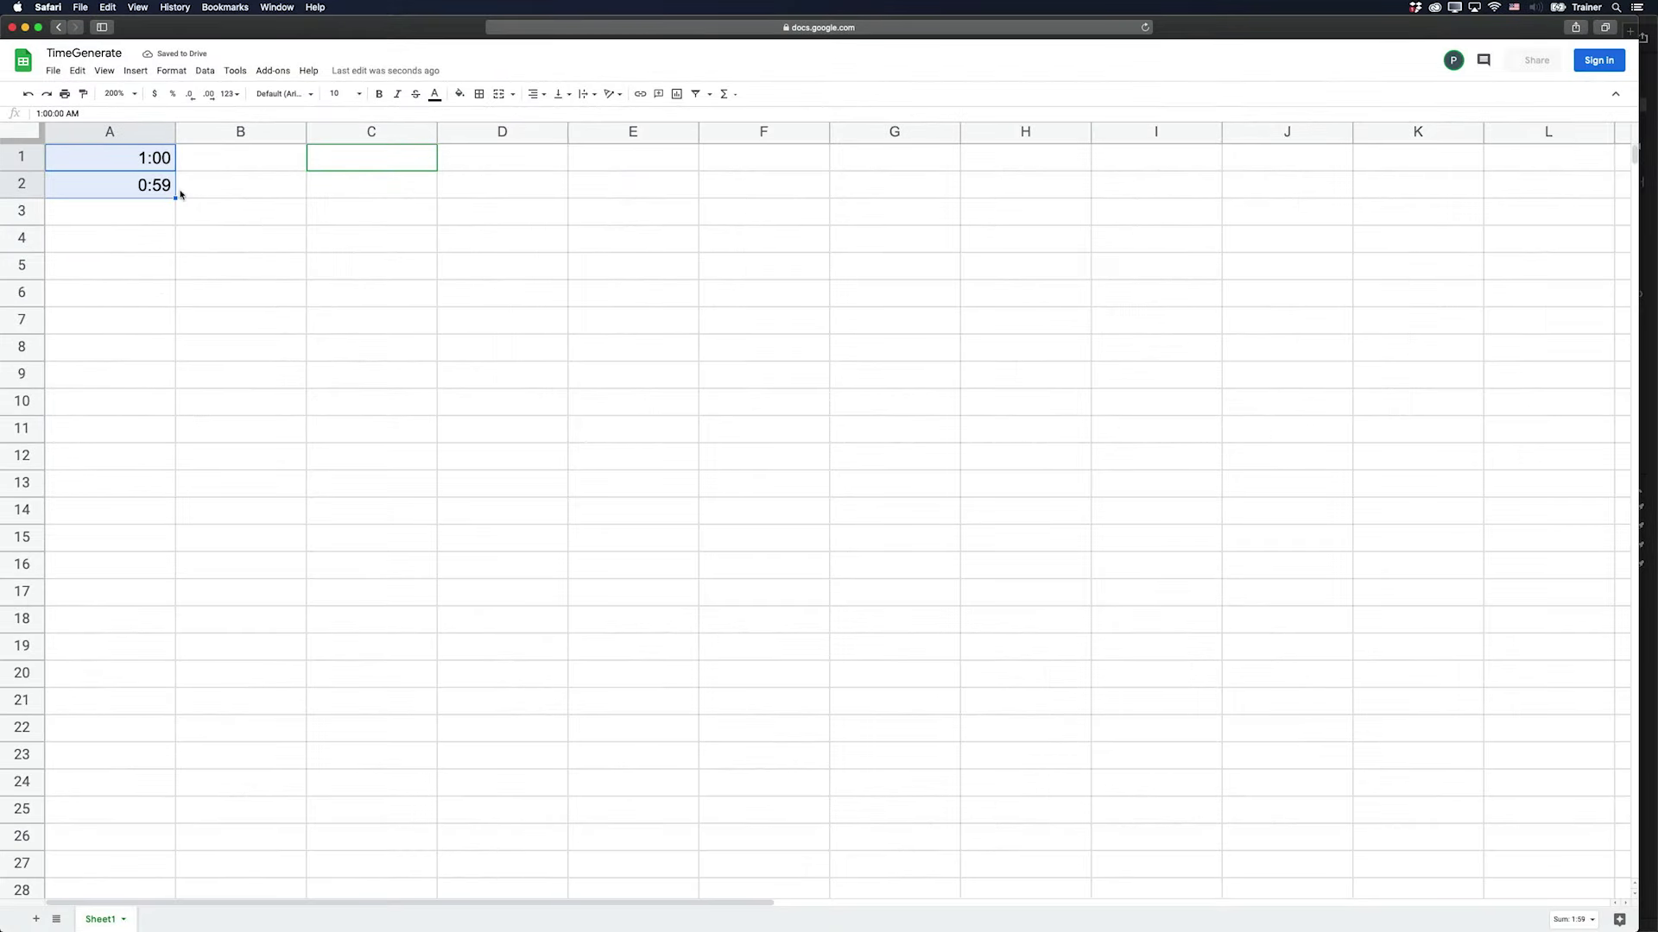
left_click_drag(176, 198, 119, 740)
key("super+c")
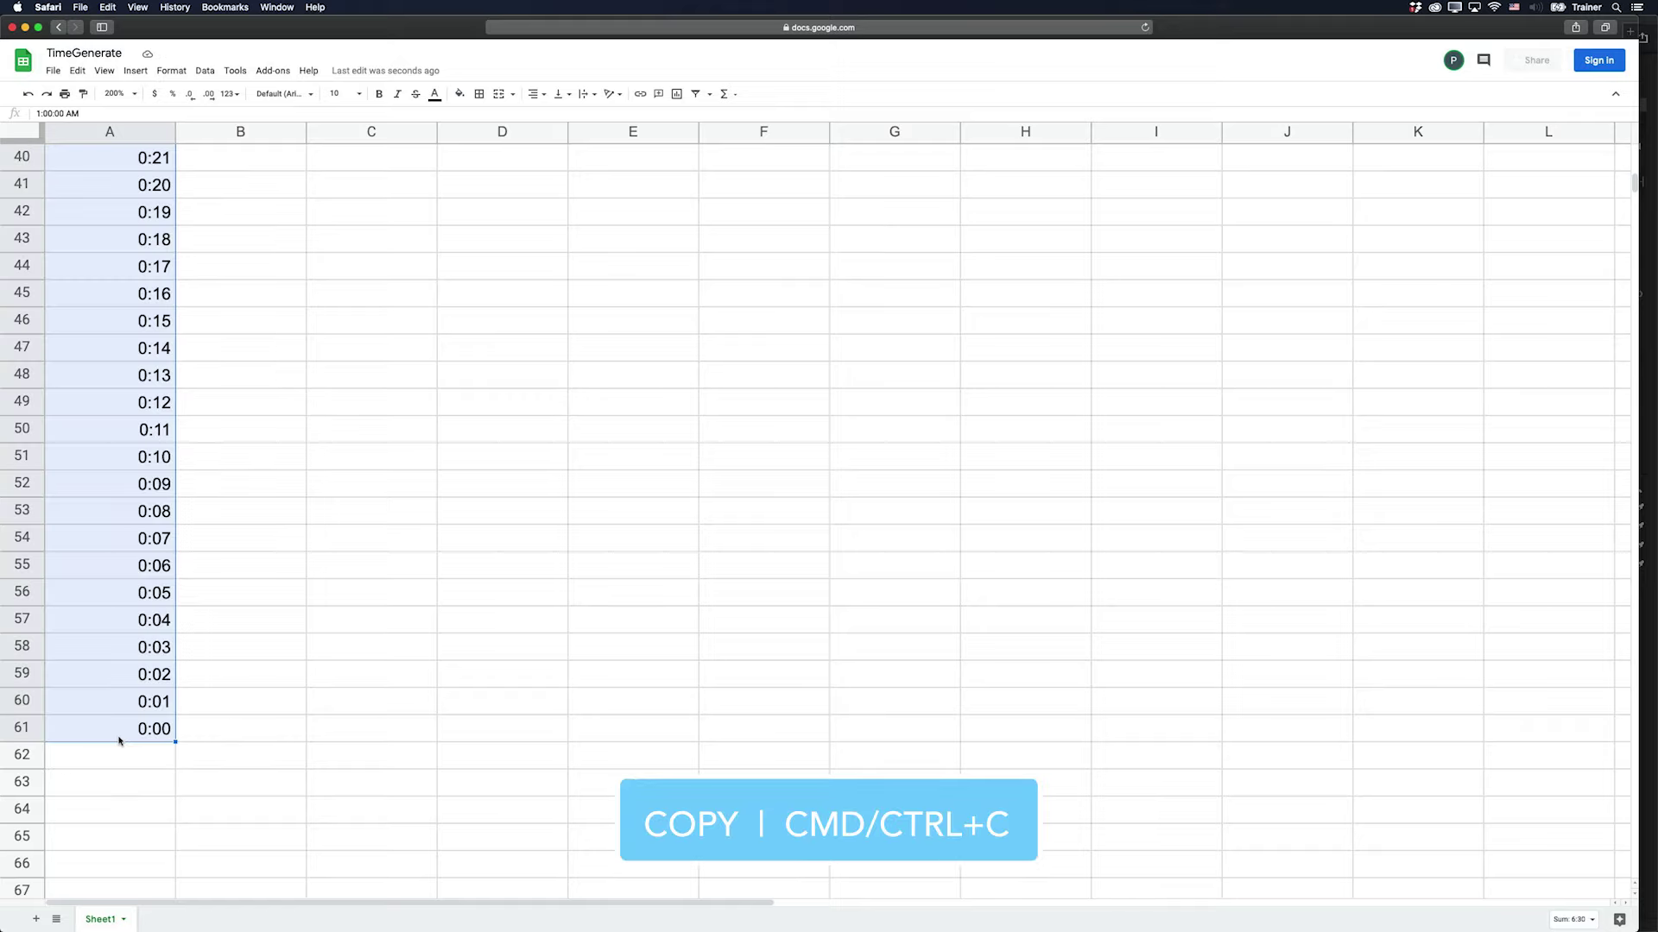
key("super+Tab")
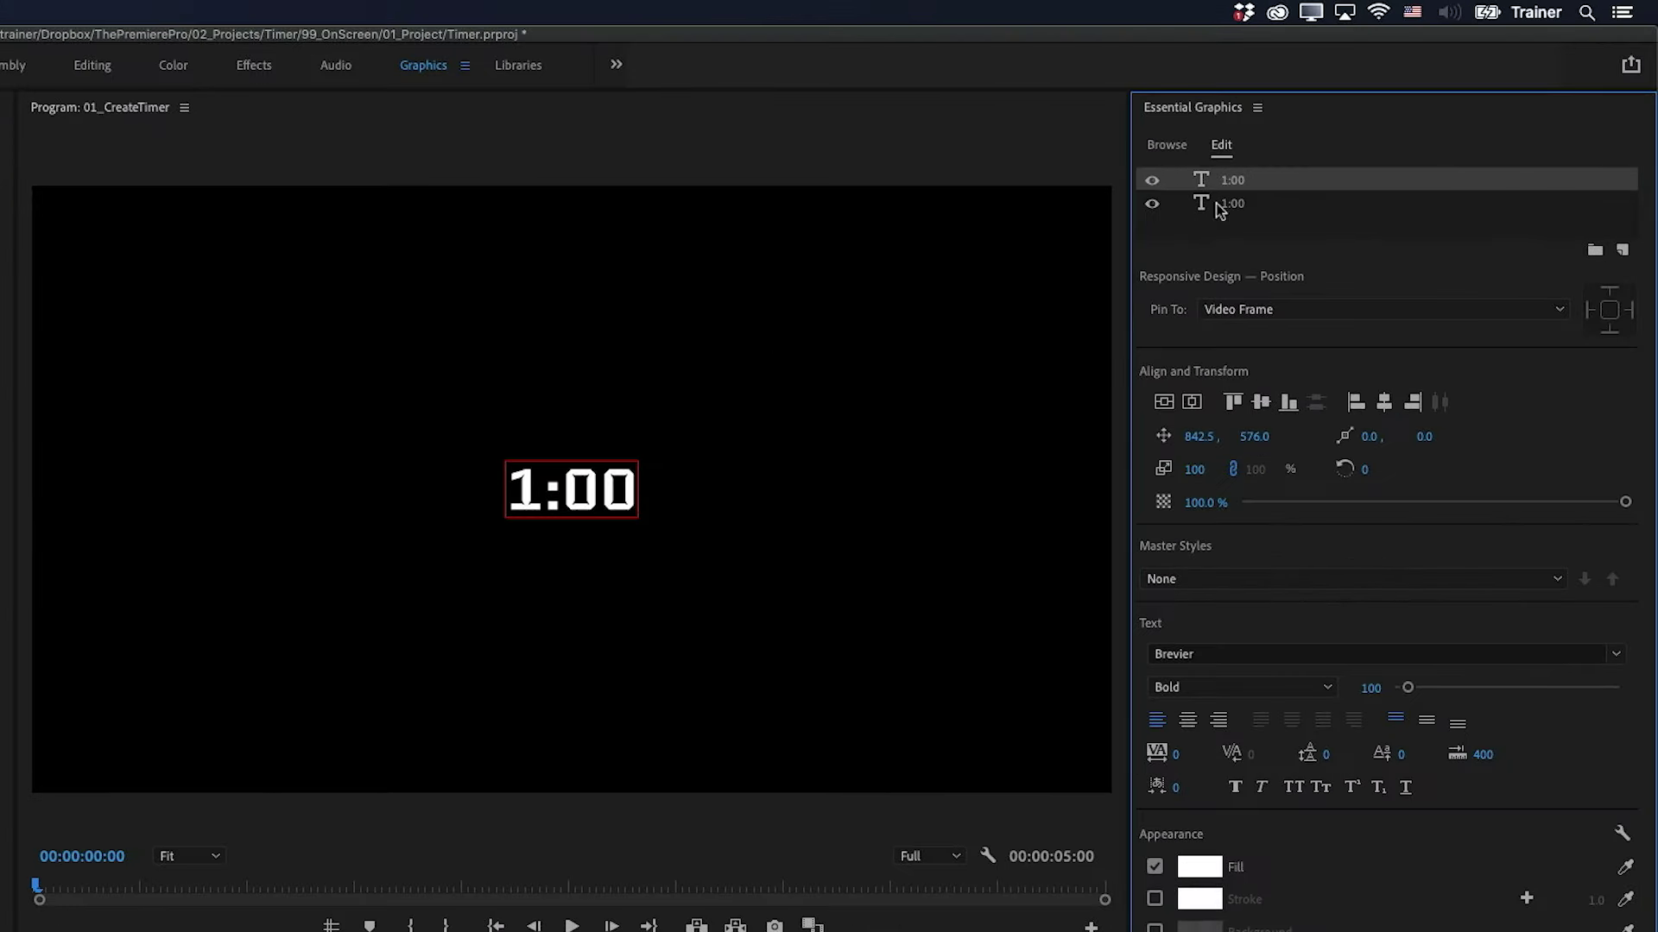
Step: Paste the countdown list into the top 1:00 layer and extend the clip to 00:01:24:03
key("super+a")
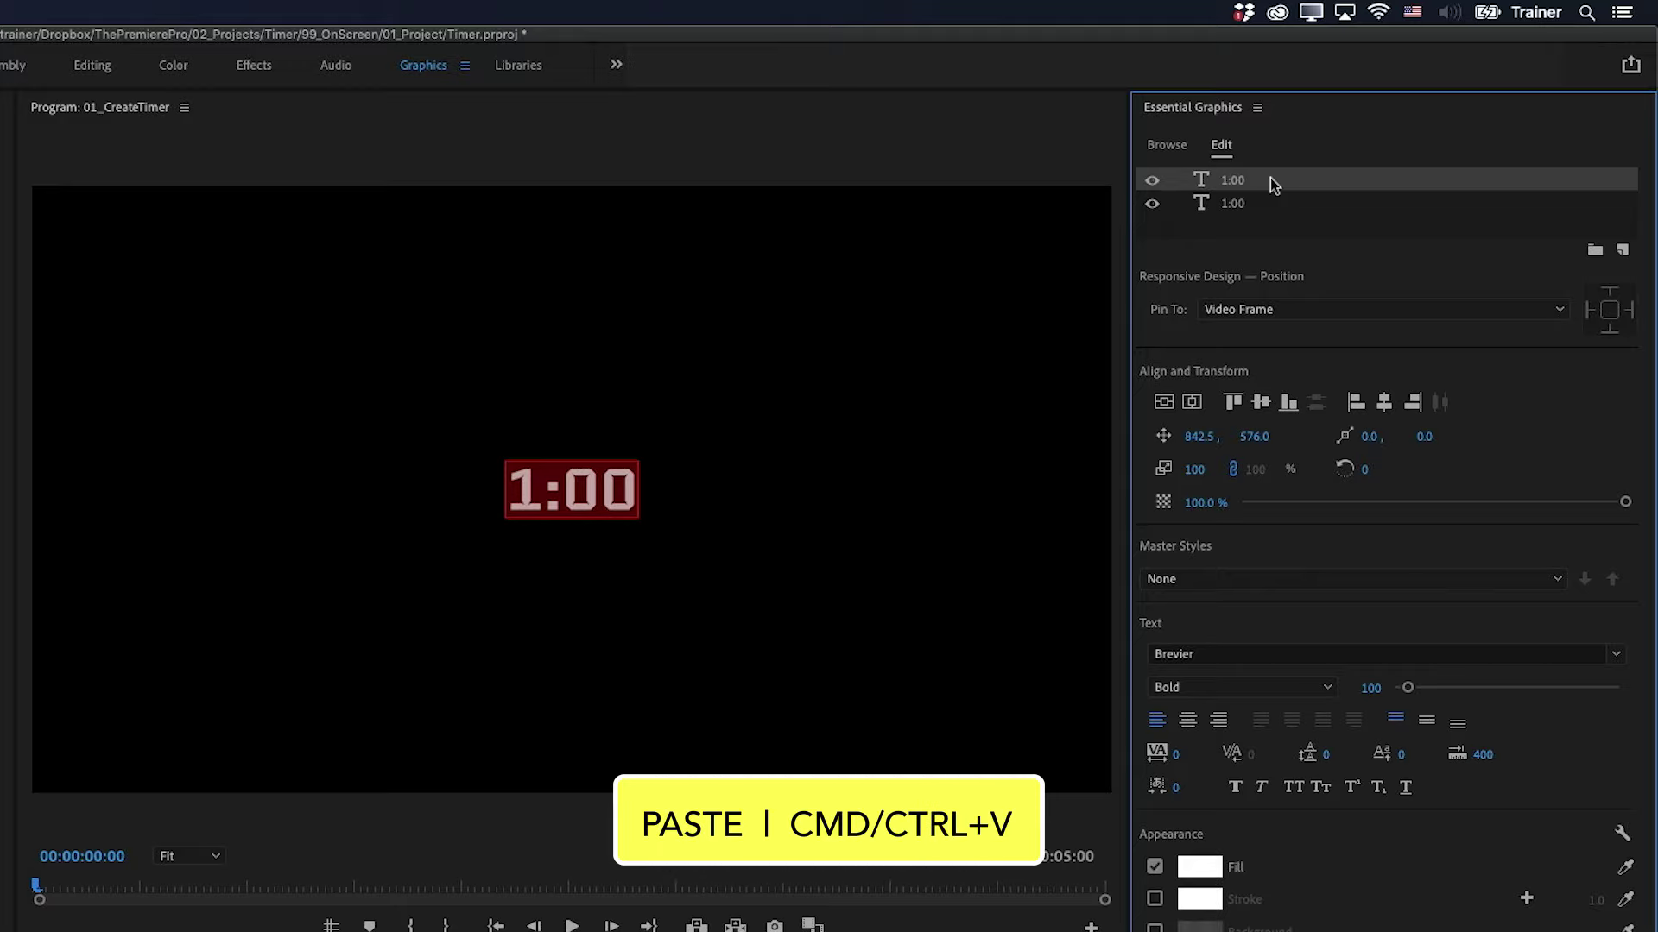
key("super+v")
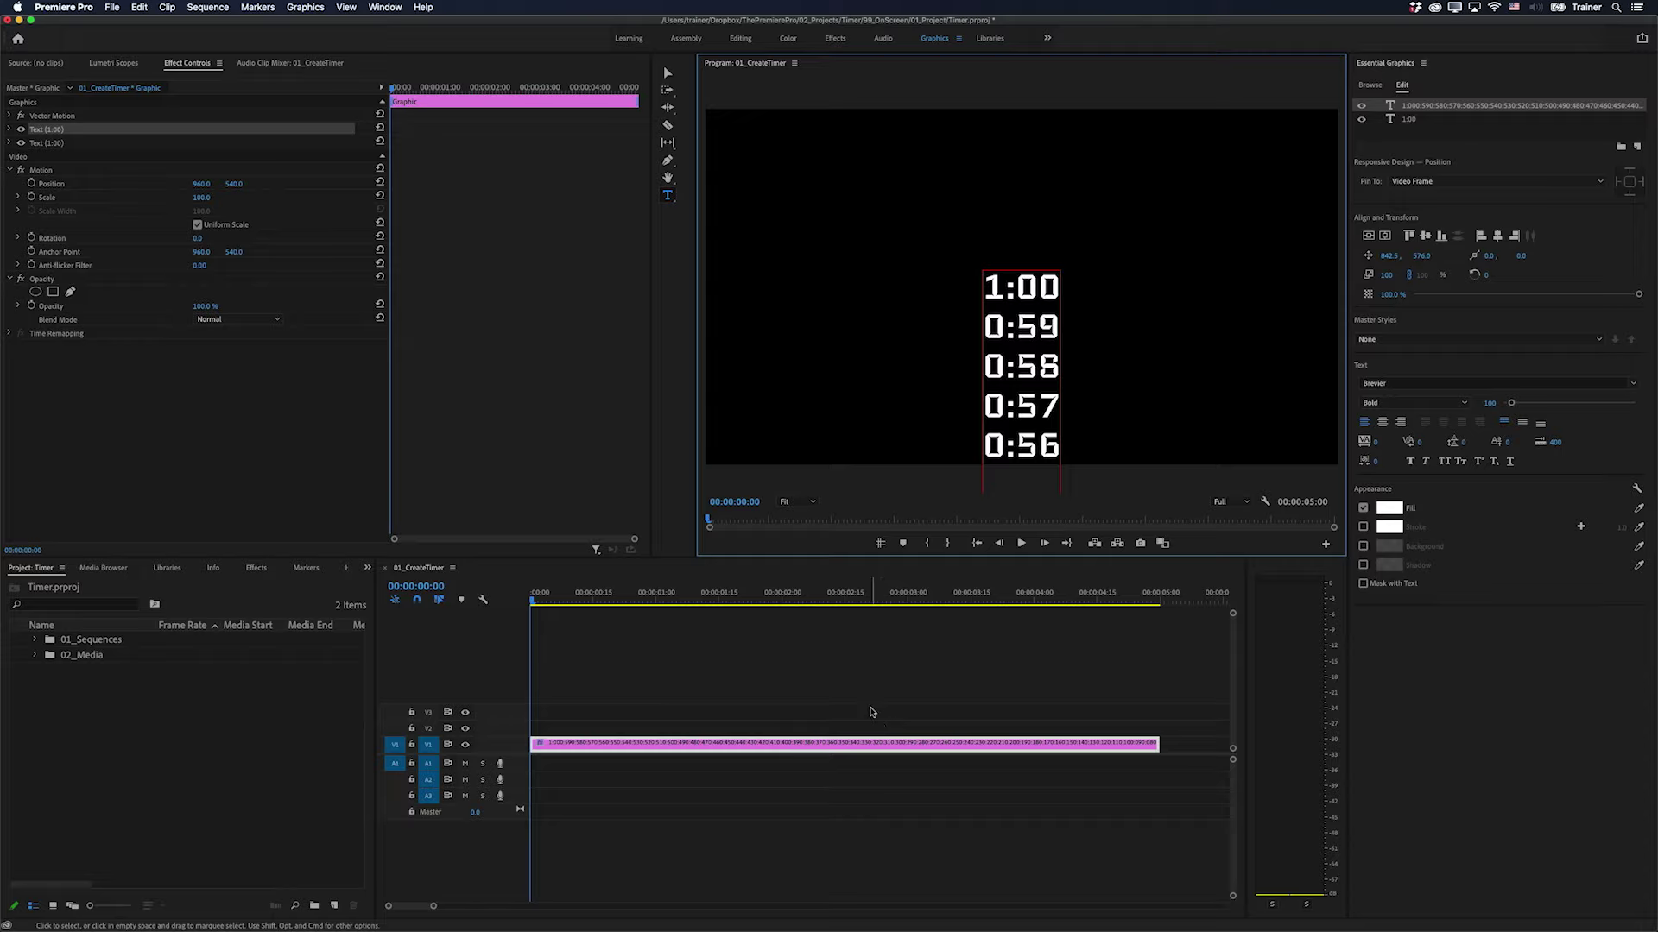
left_click(873, 714)
key("minus")
key("minus")
key("minus")
key("minus")
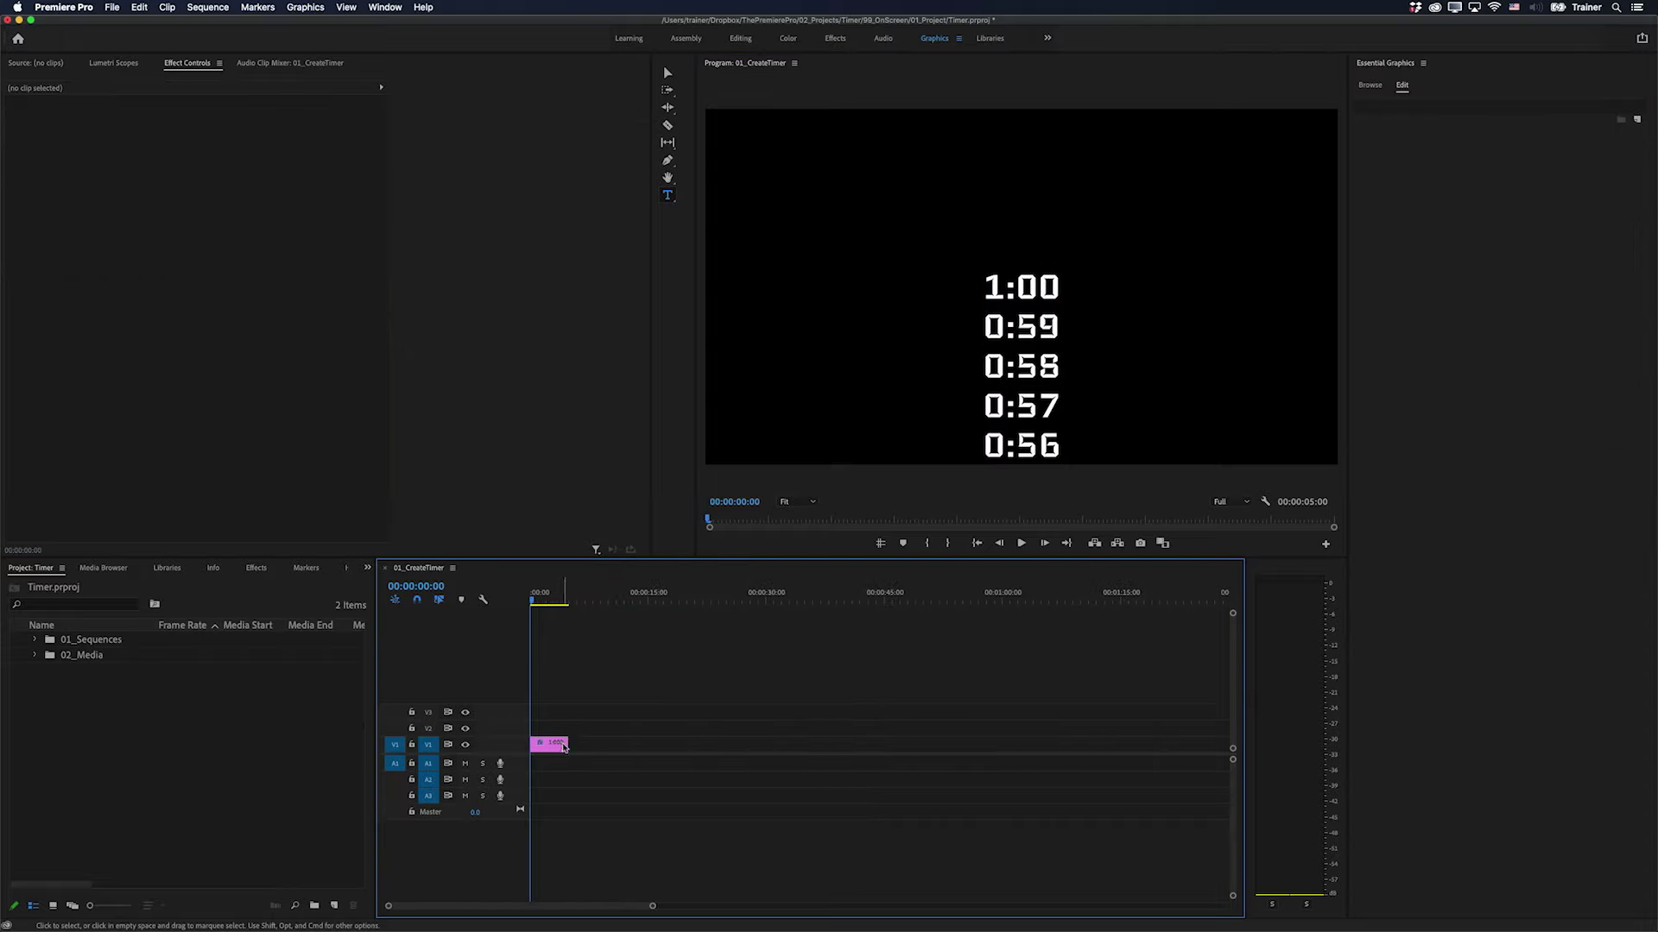
left_click_drag(567, 743, 1186, 740)
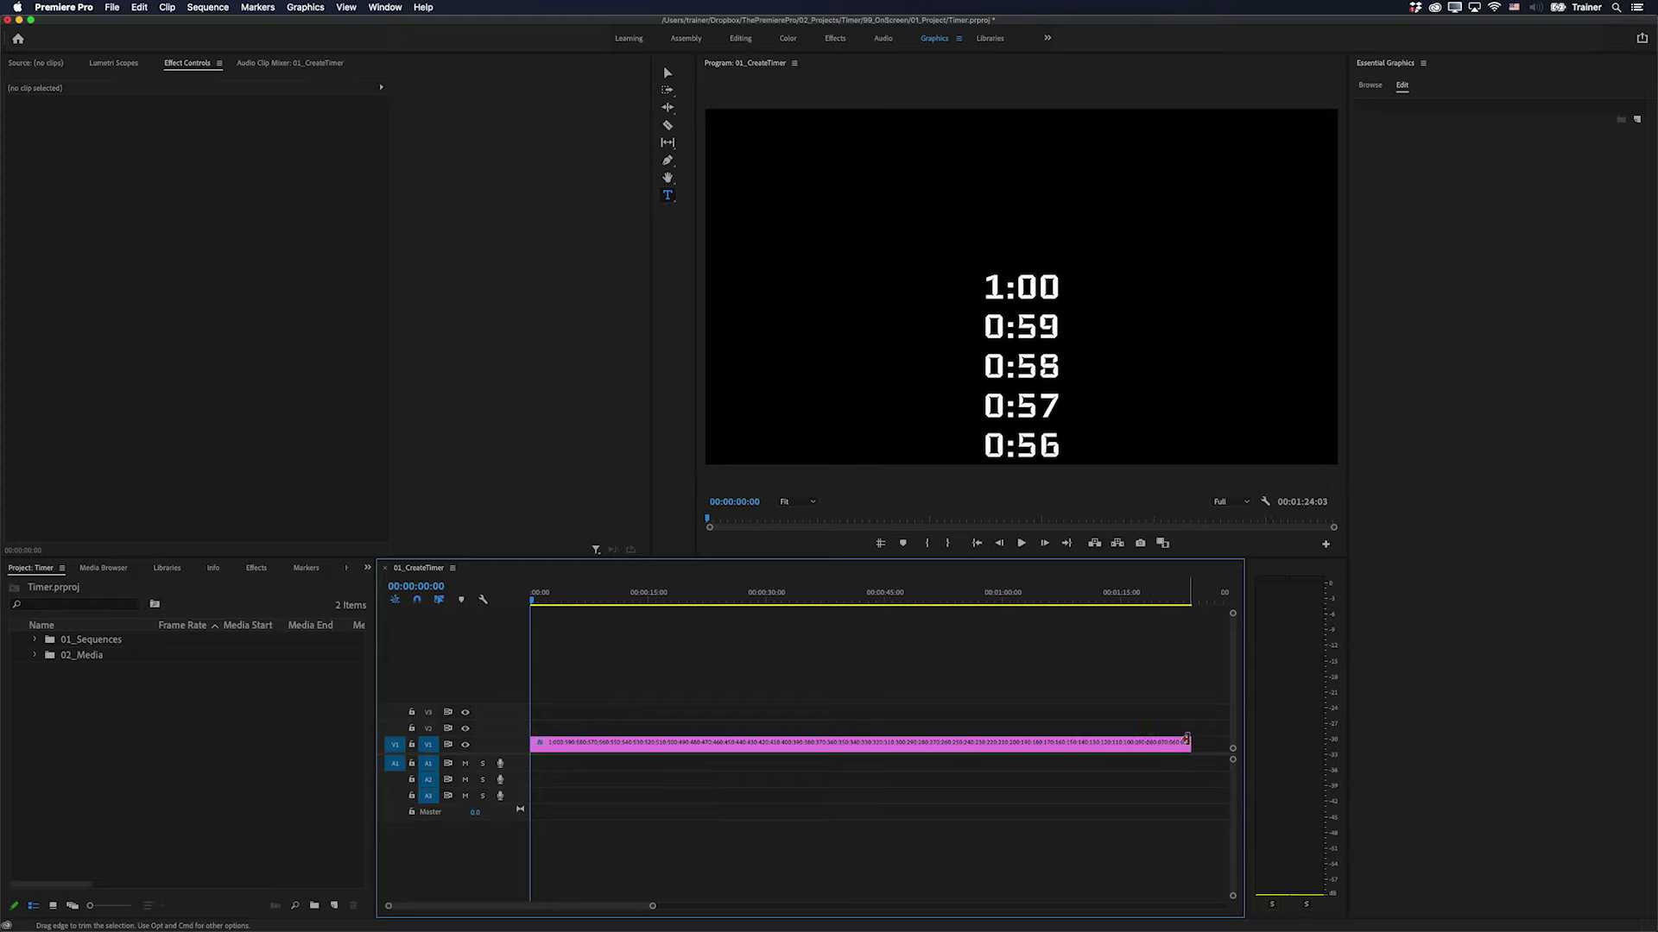
left_click(1122, 746)
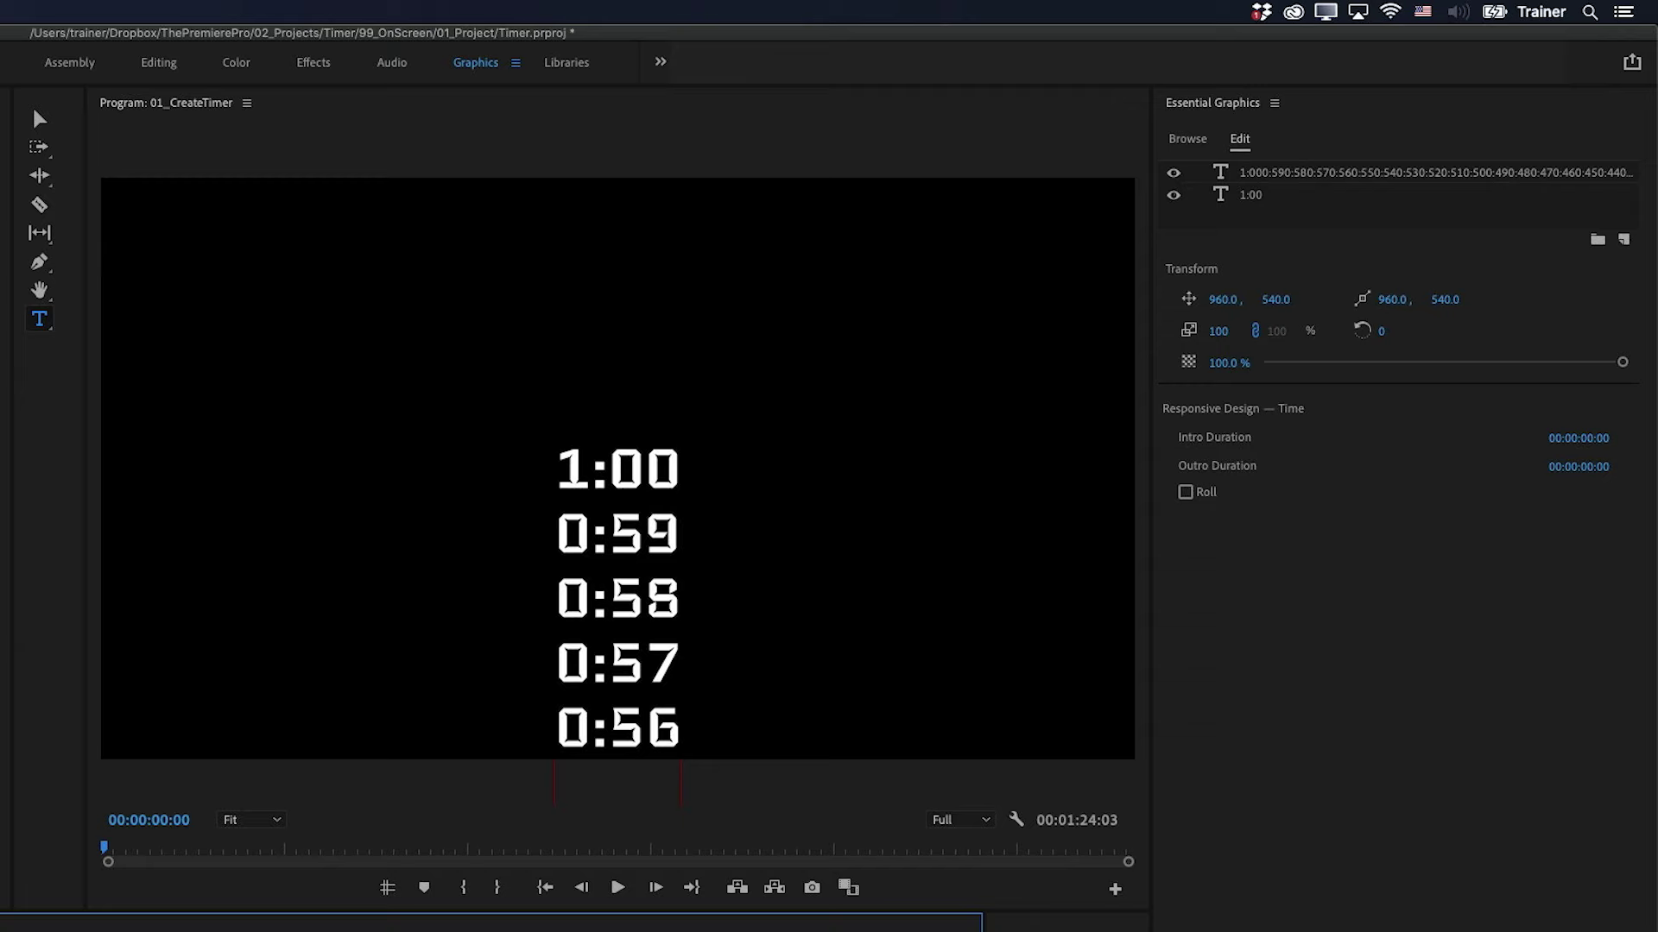
Step: Jump the playhead to 1:00:00 and align the countdown column to the frame bottom, then raise it
left_click(1419, 177)
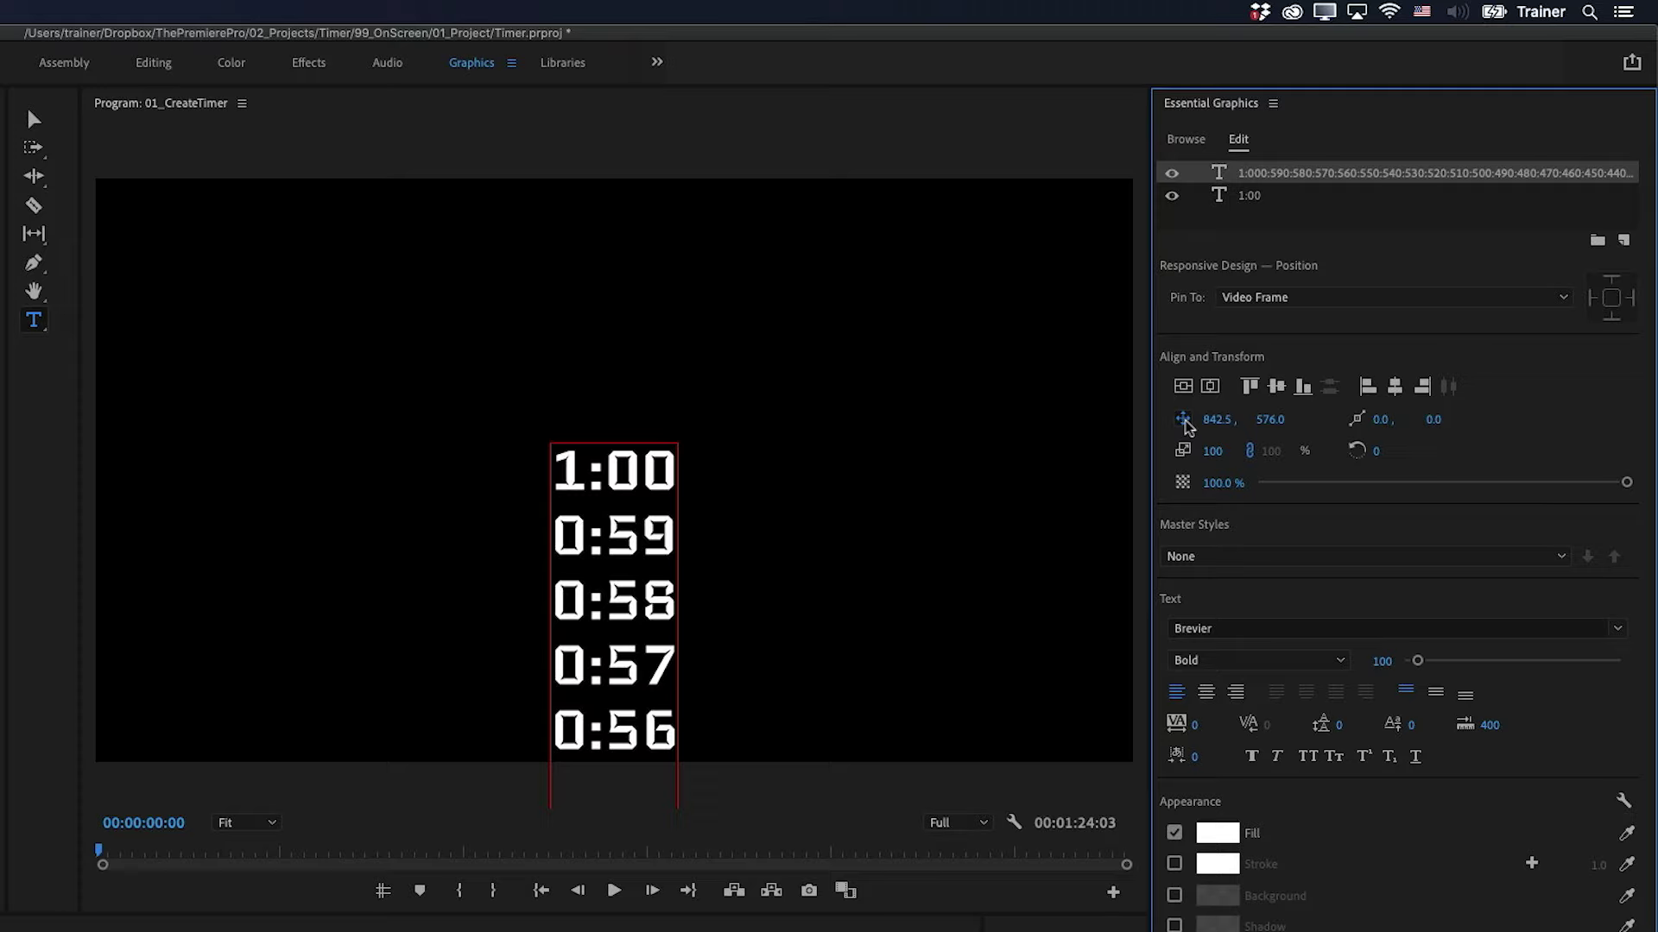
left_click(161, 819)
type("1")
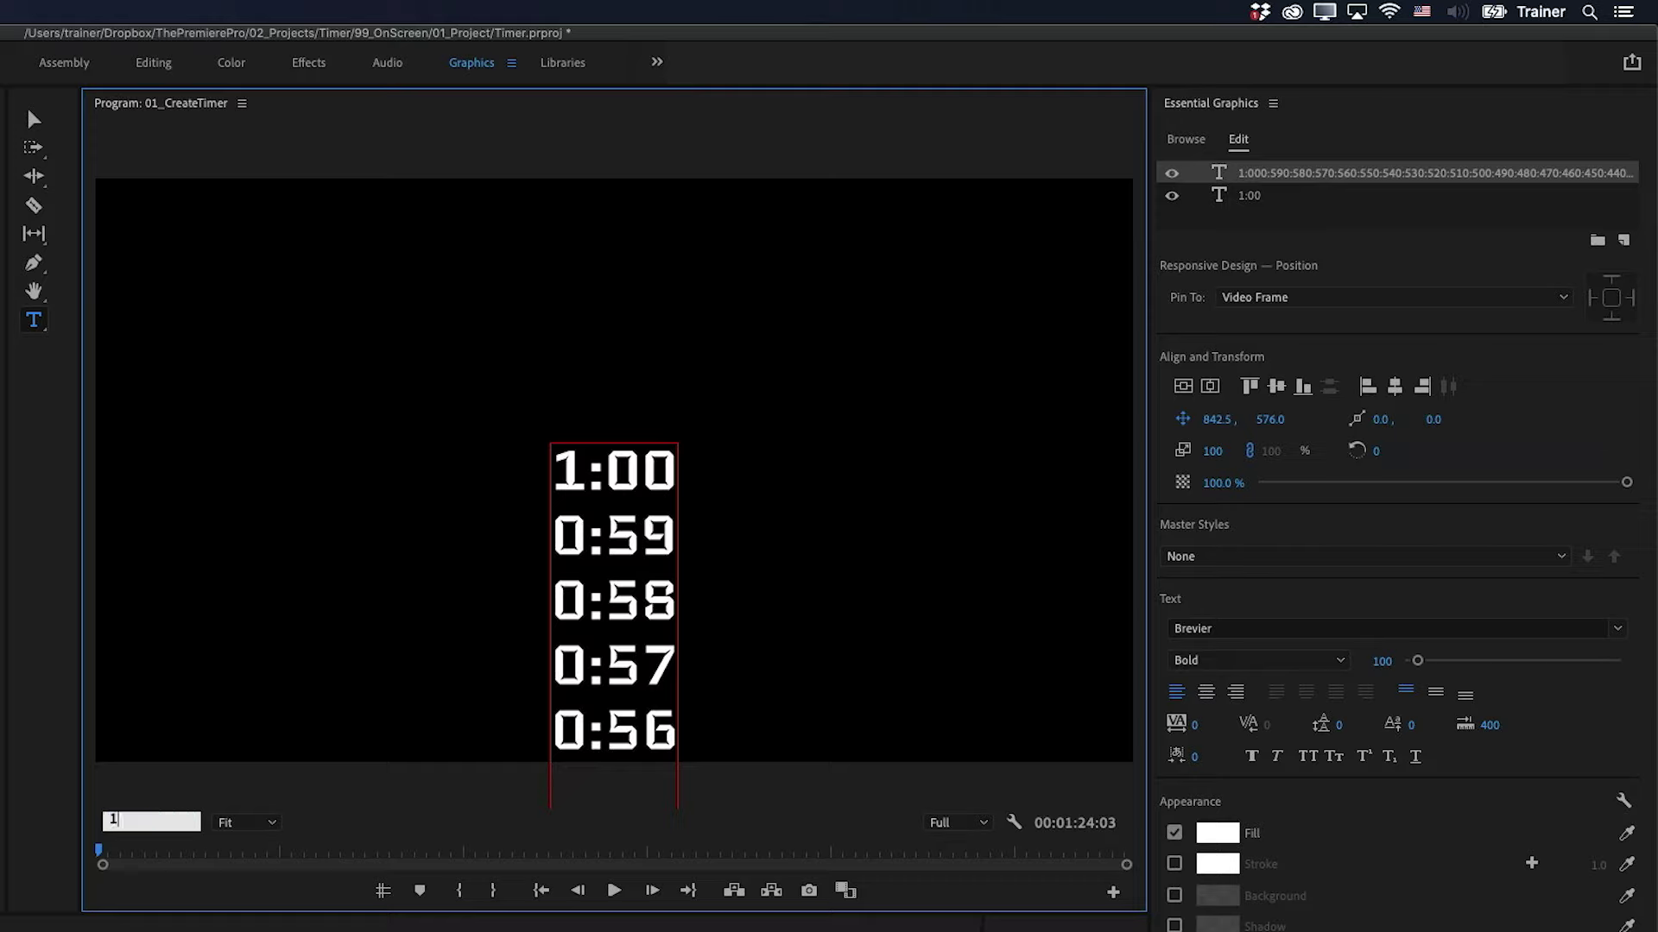
type(":00:00")
key("Return")
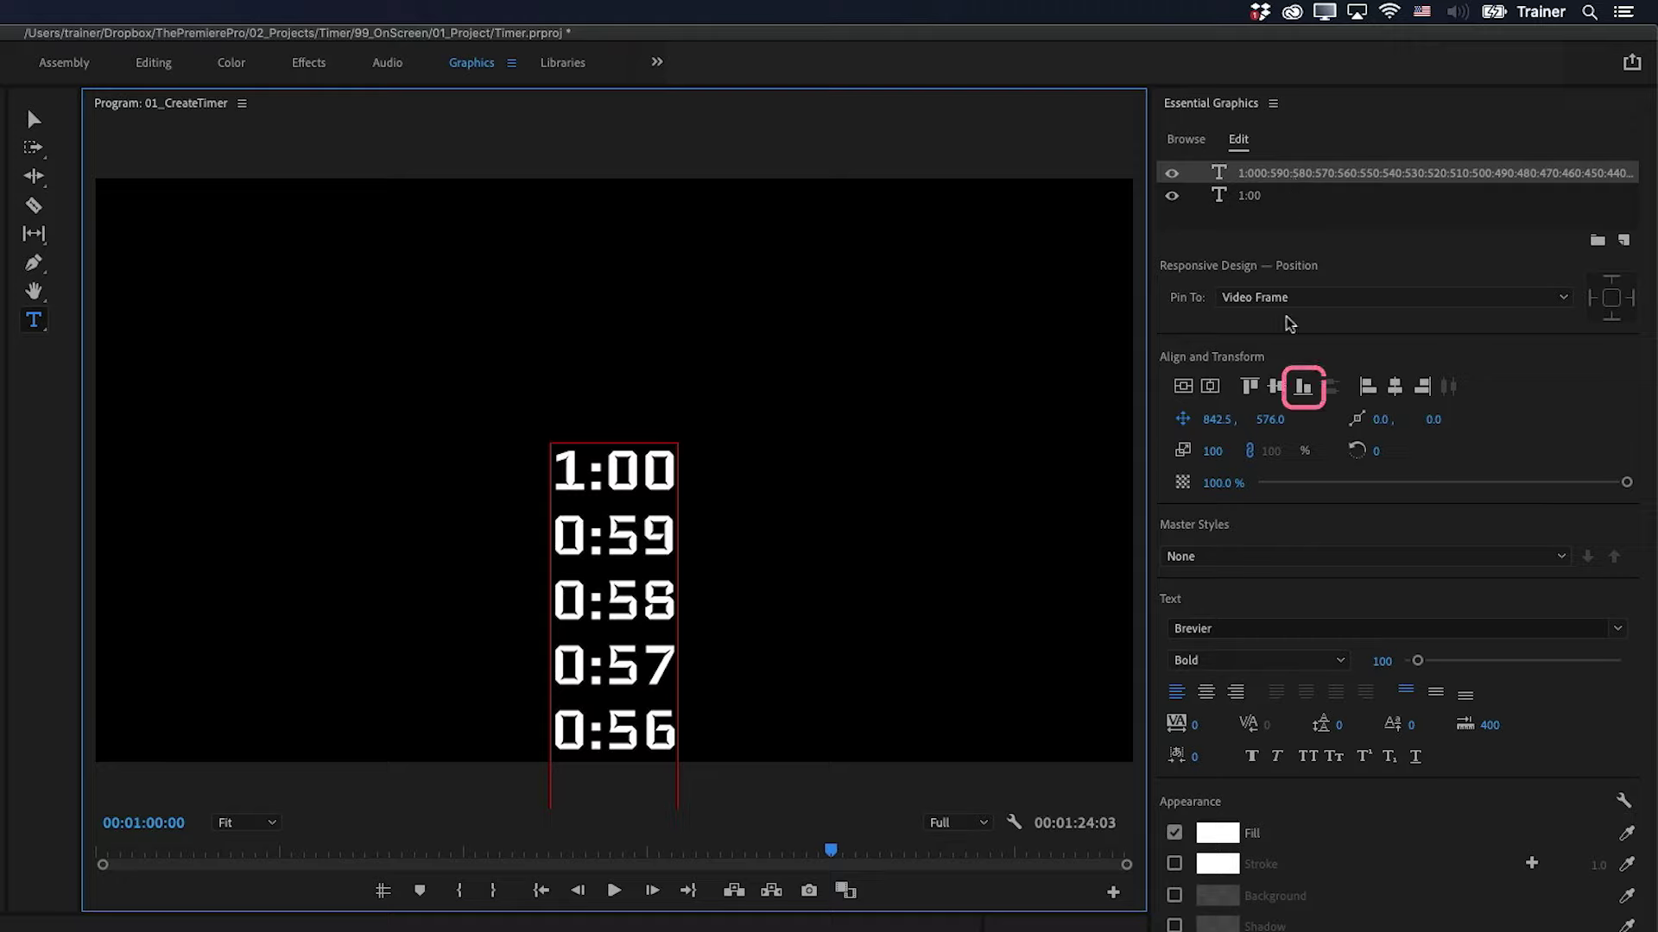
left_click(1302, 387)
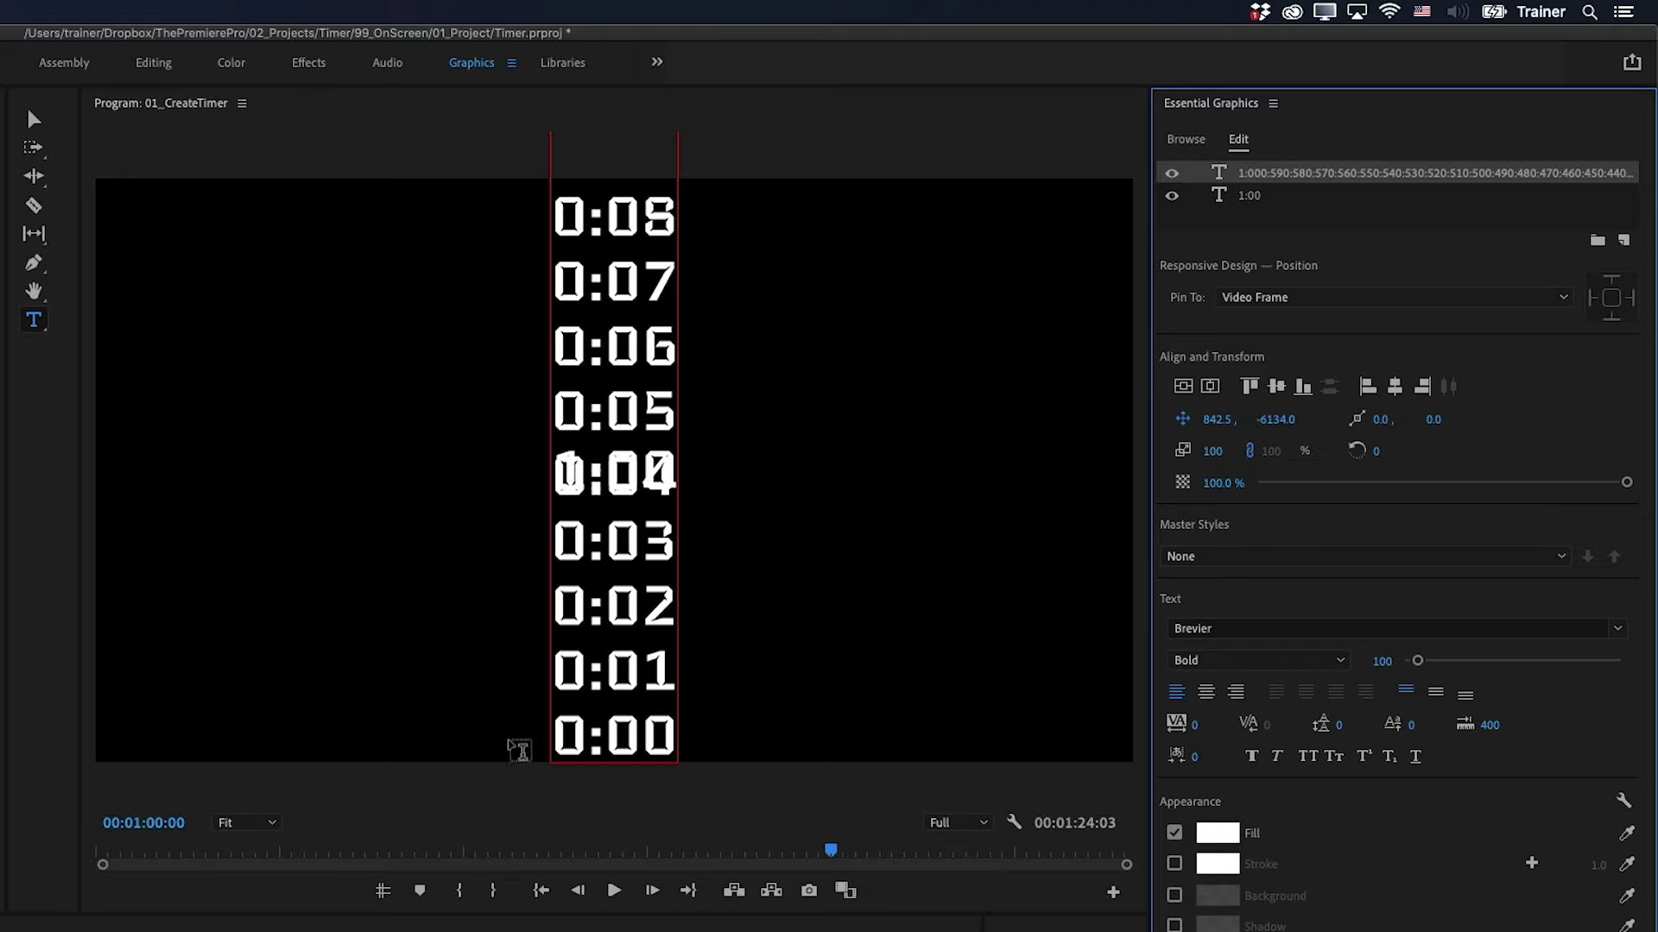
left_click_drag(1277, 421, 1056, 421)
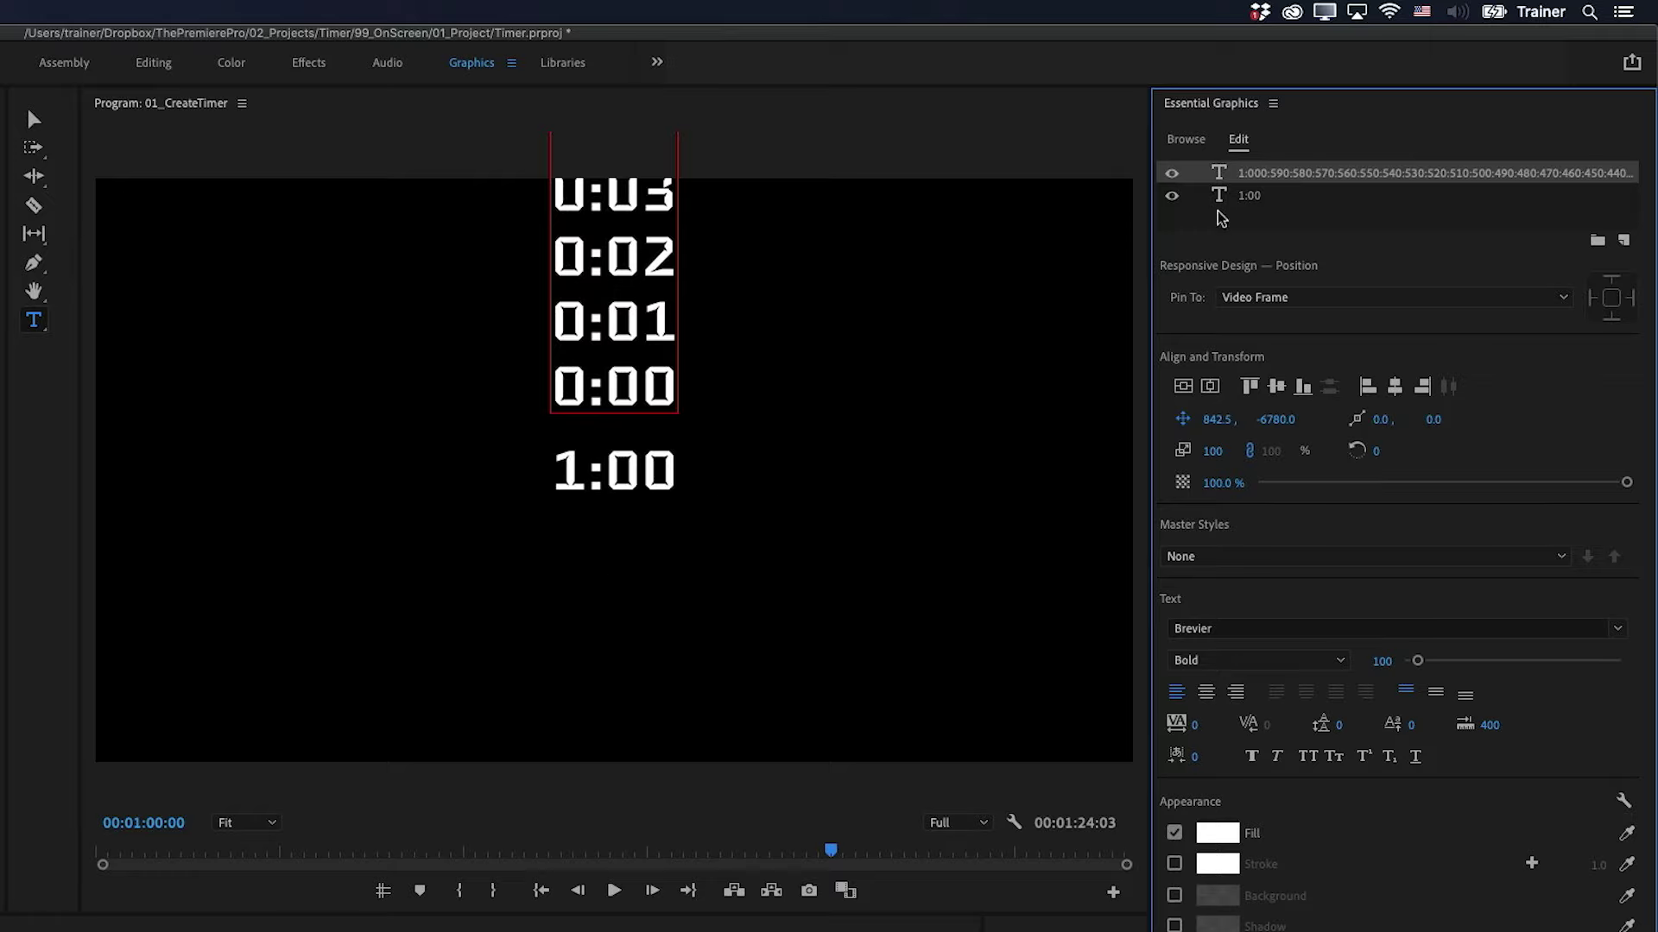
Step: Bottom-align the countdown column with the 1:00 text, then delete the 1:00 reference layer
left_click(1245, 195, "shift")
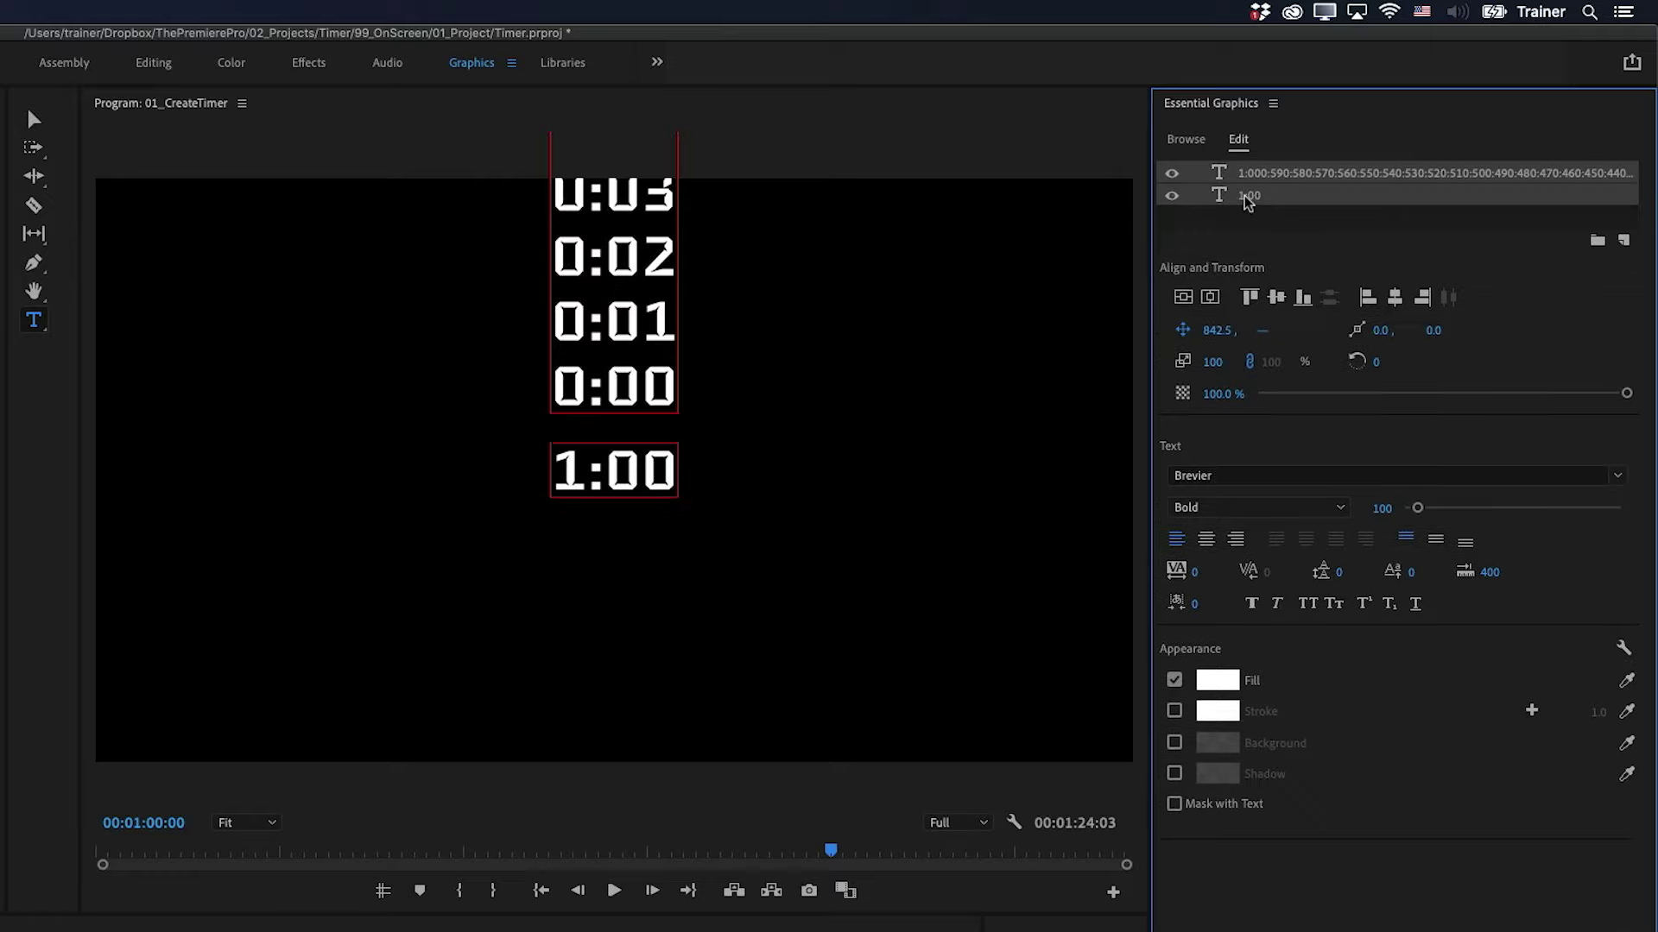
left_click(1303, 296)
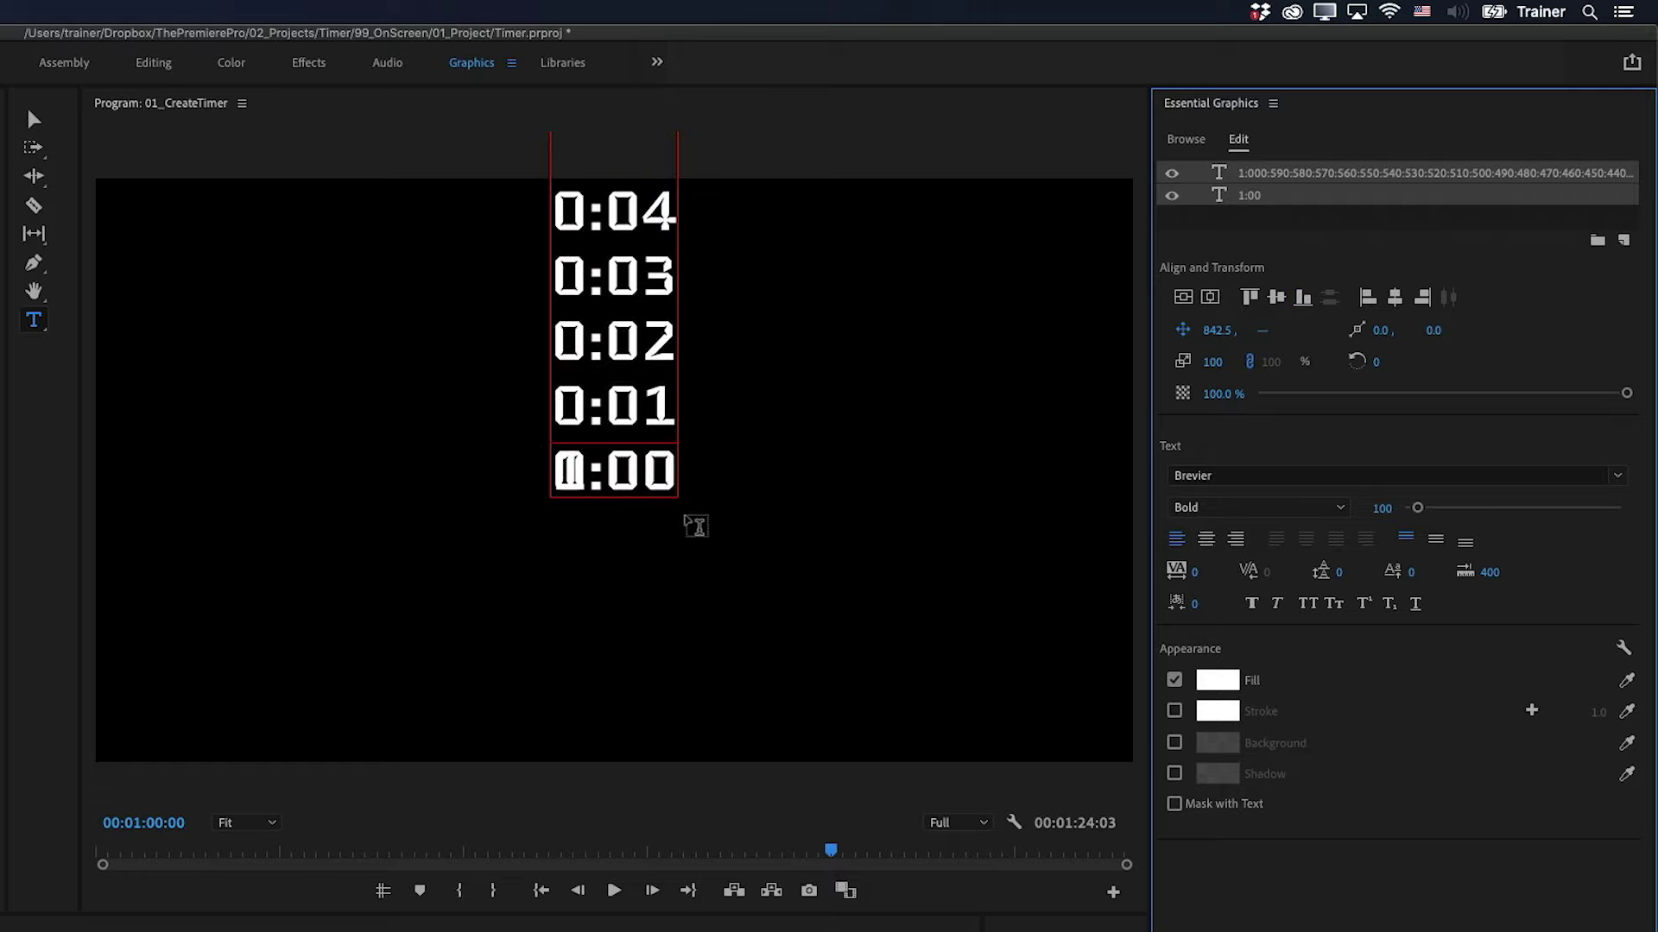
left_click(1247, 220)
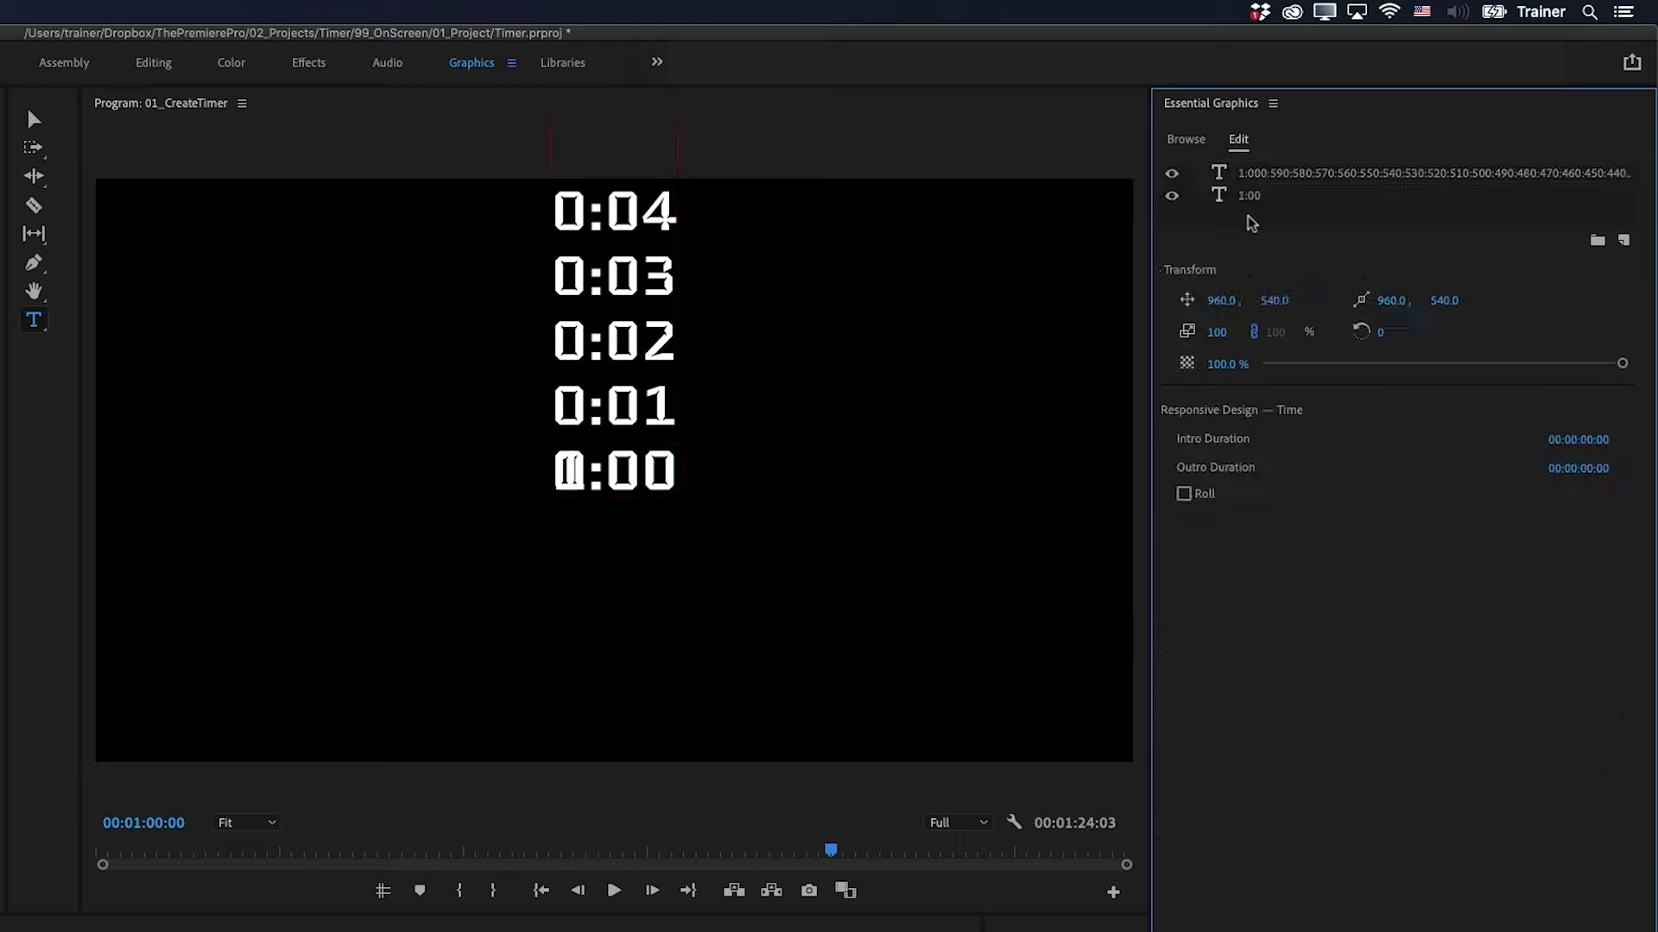
left_click(1252, 198)
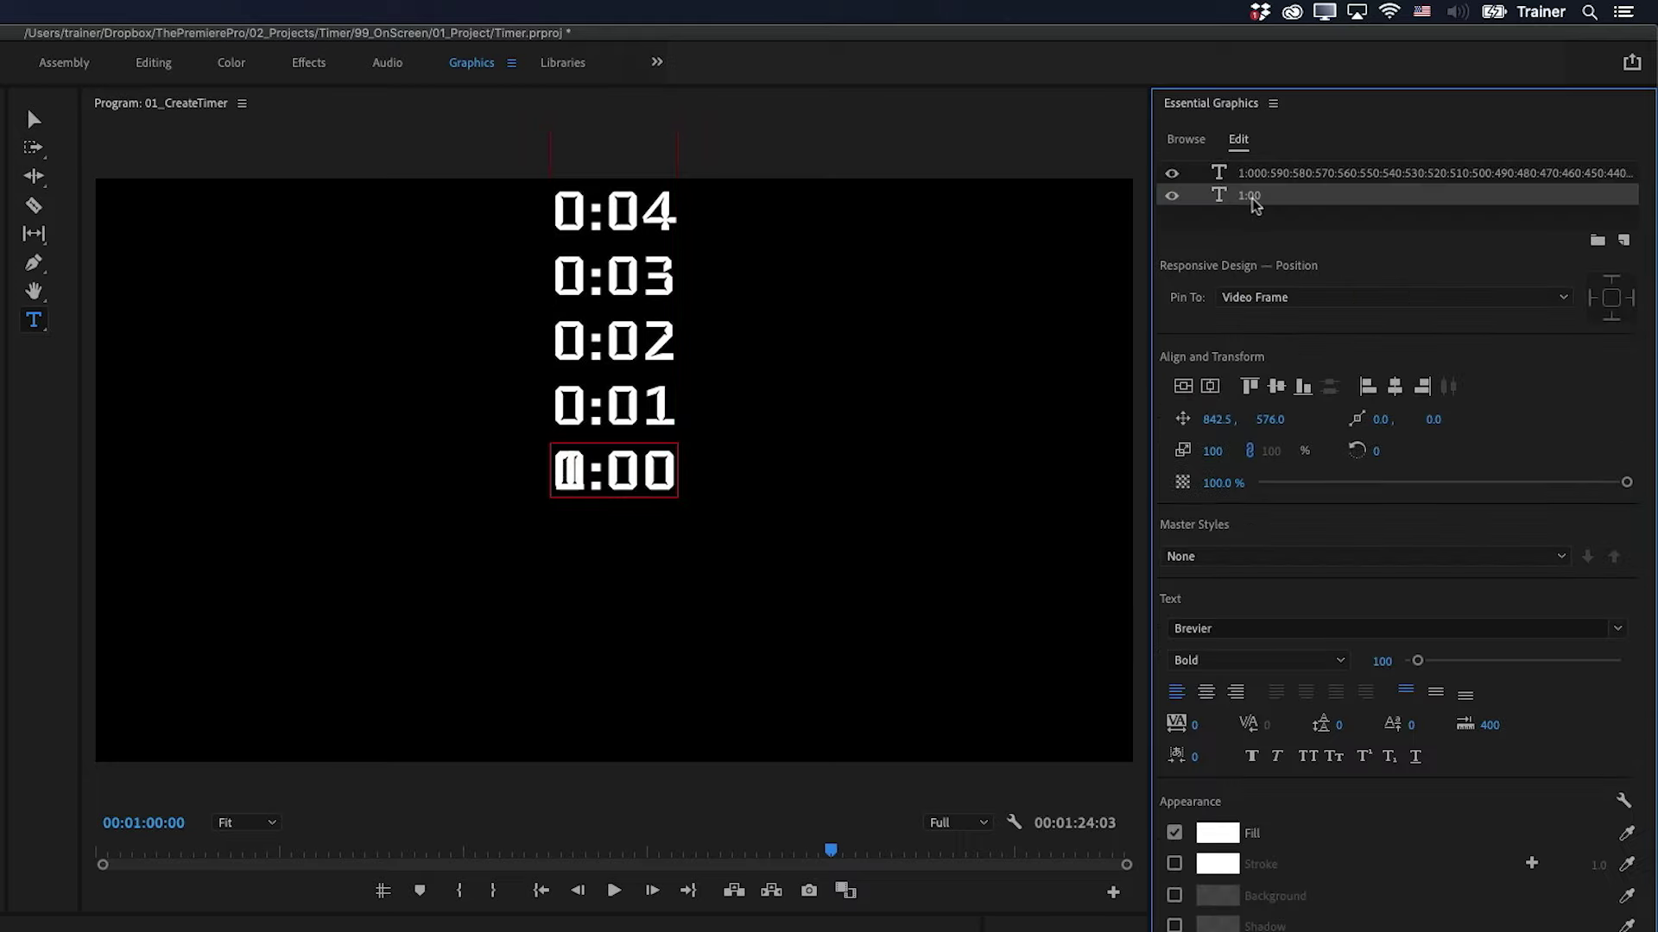
key("Delete")
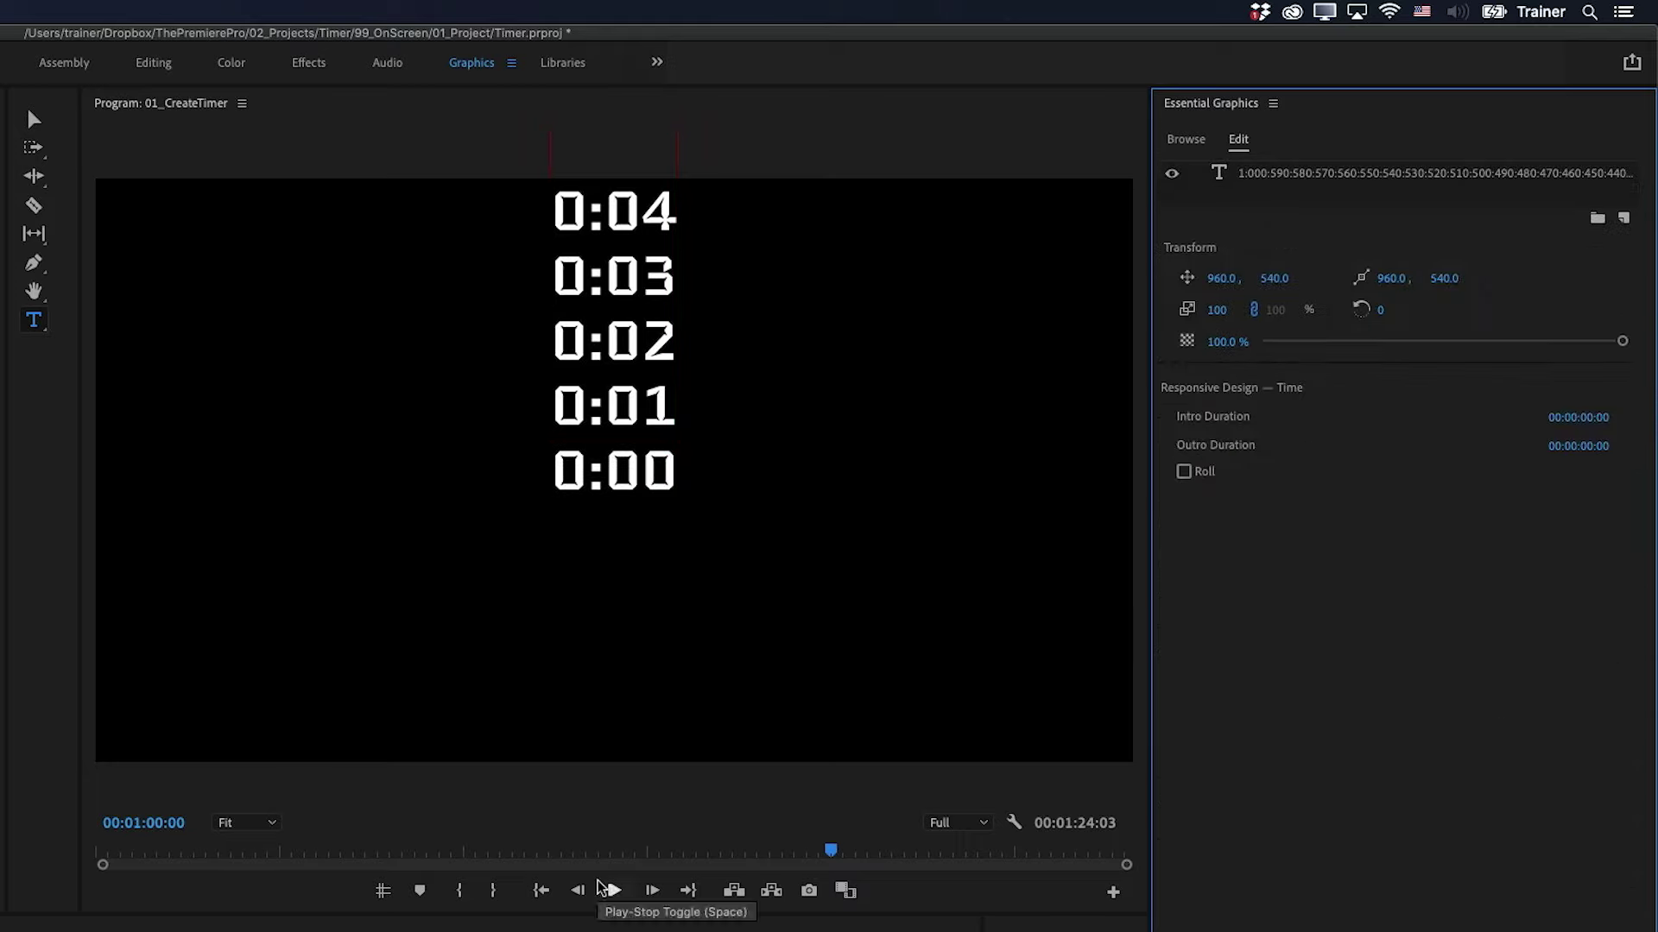
Step: Preview the scrolling countdown from the start of the sequence
left_click(604, 925)
key("Home")
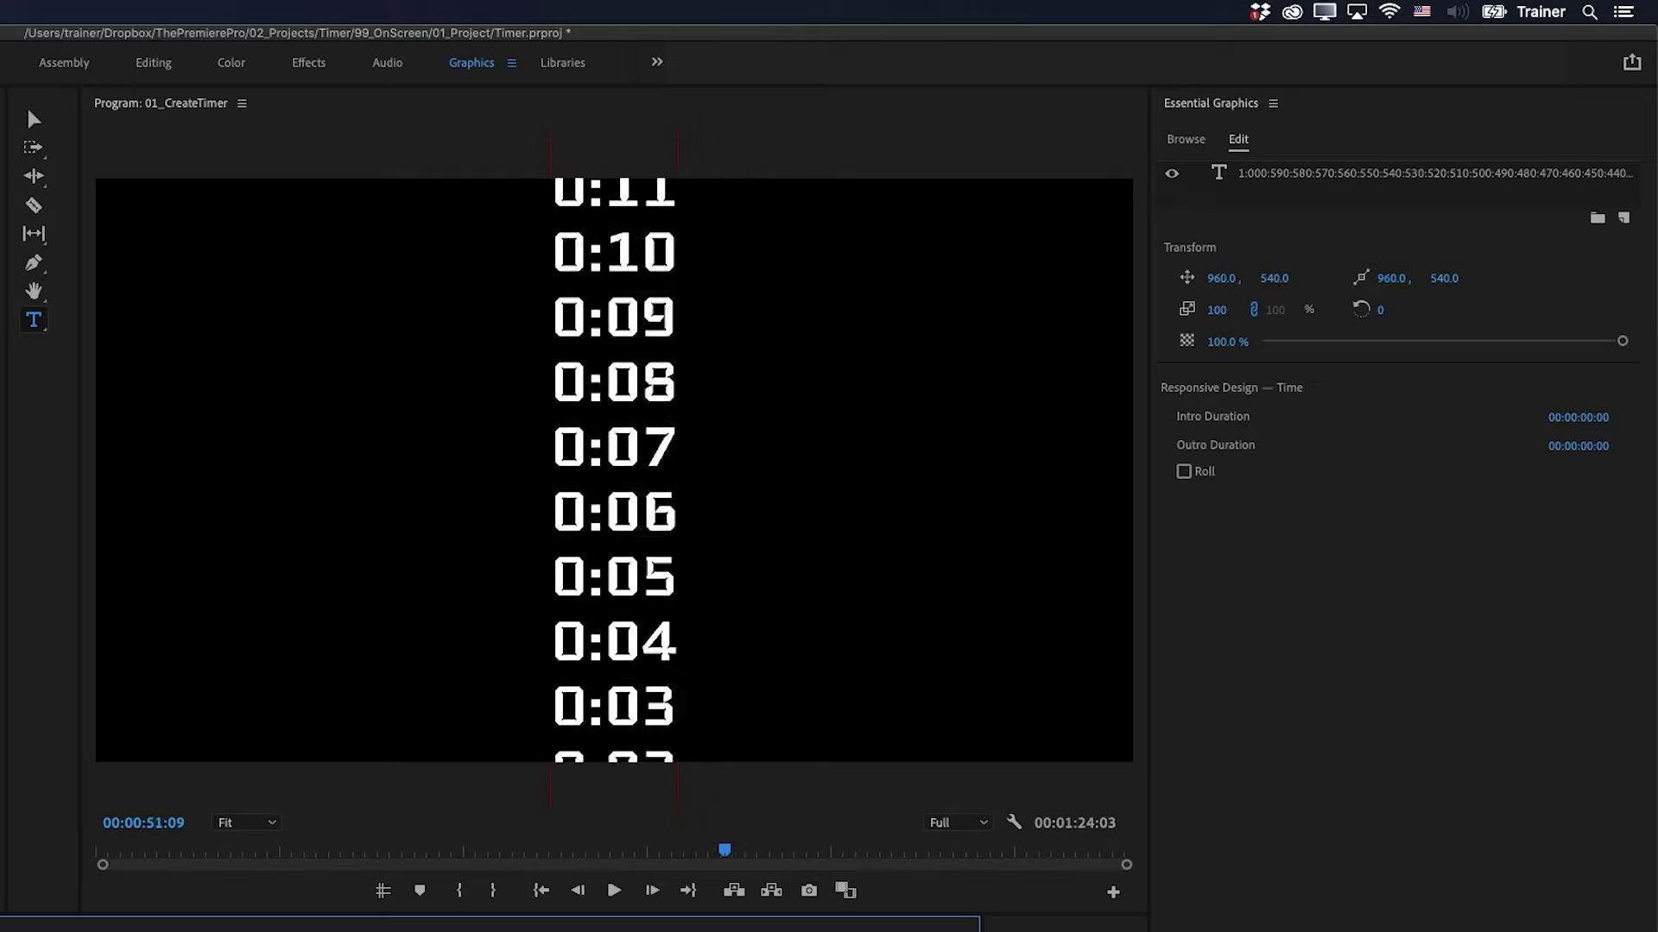
key("Home")
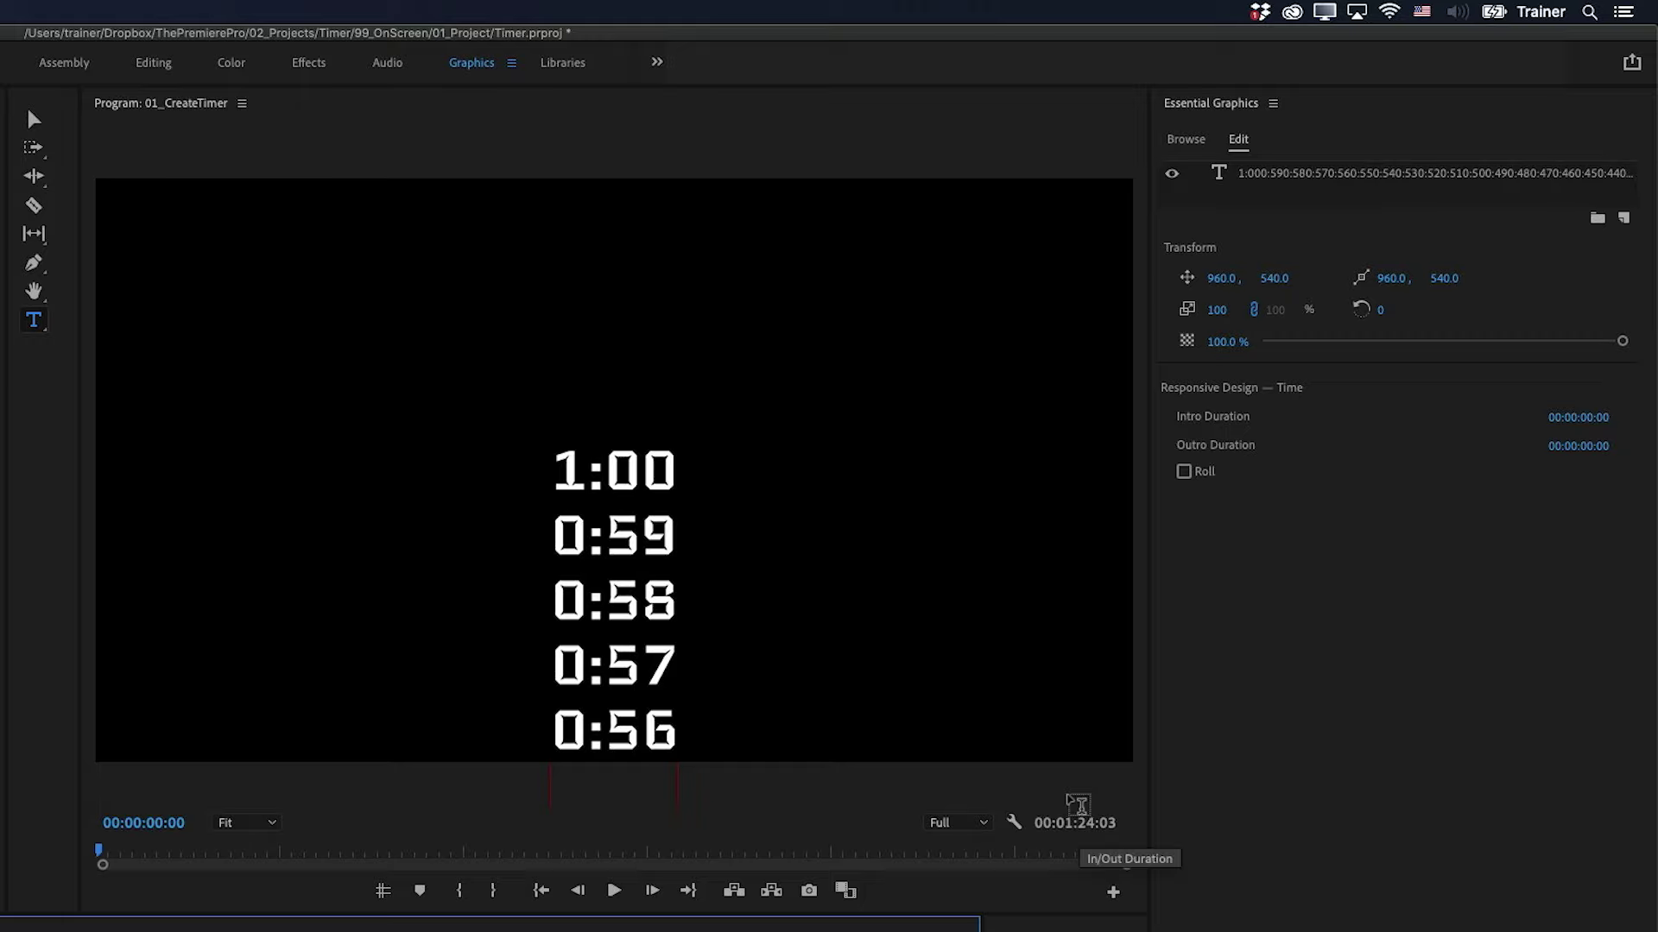
Step: Add a rectangle layer set to Mask with Shape, resized to show only the 1:00 line
left_click(1623, 217)
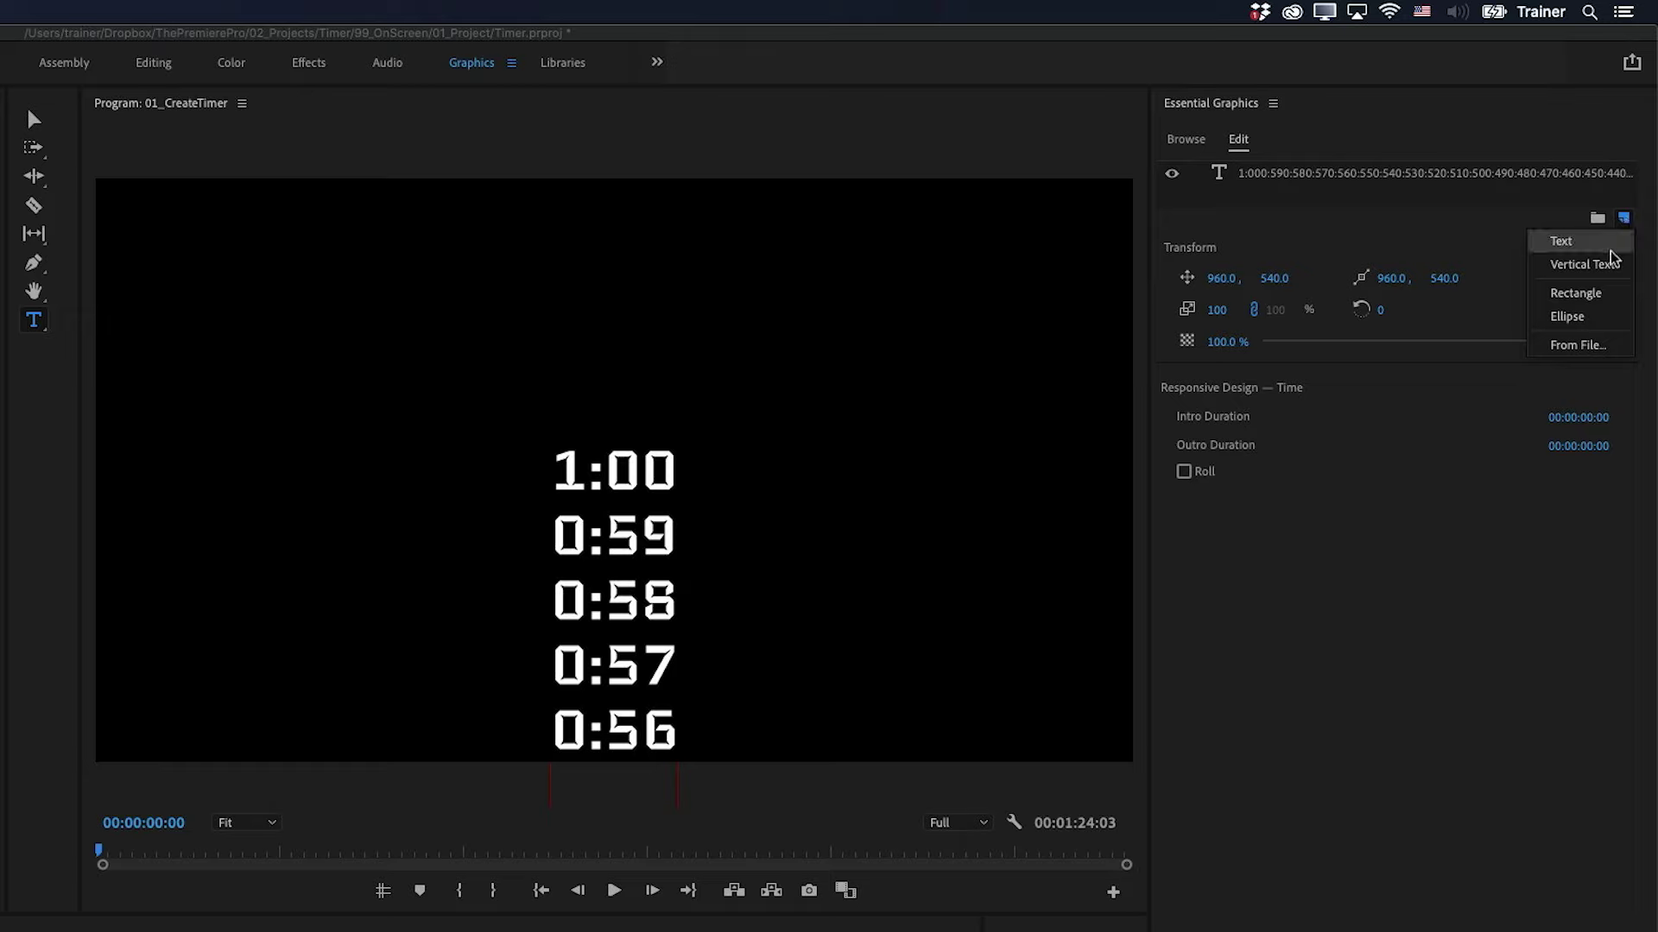
left_click(1601, 293)
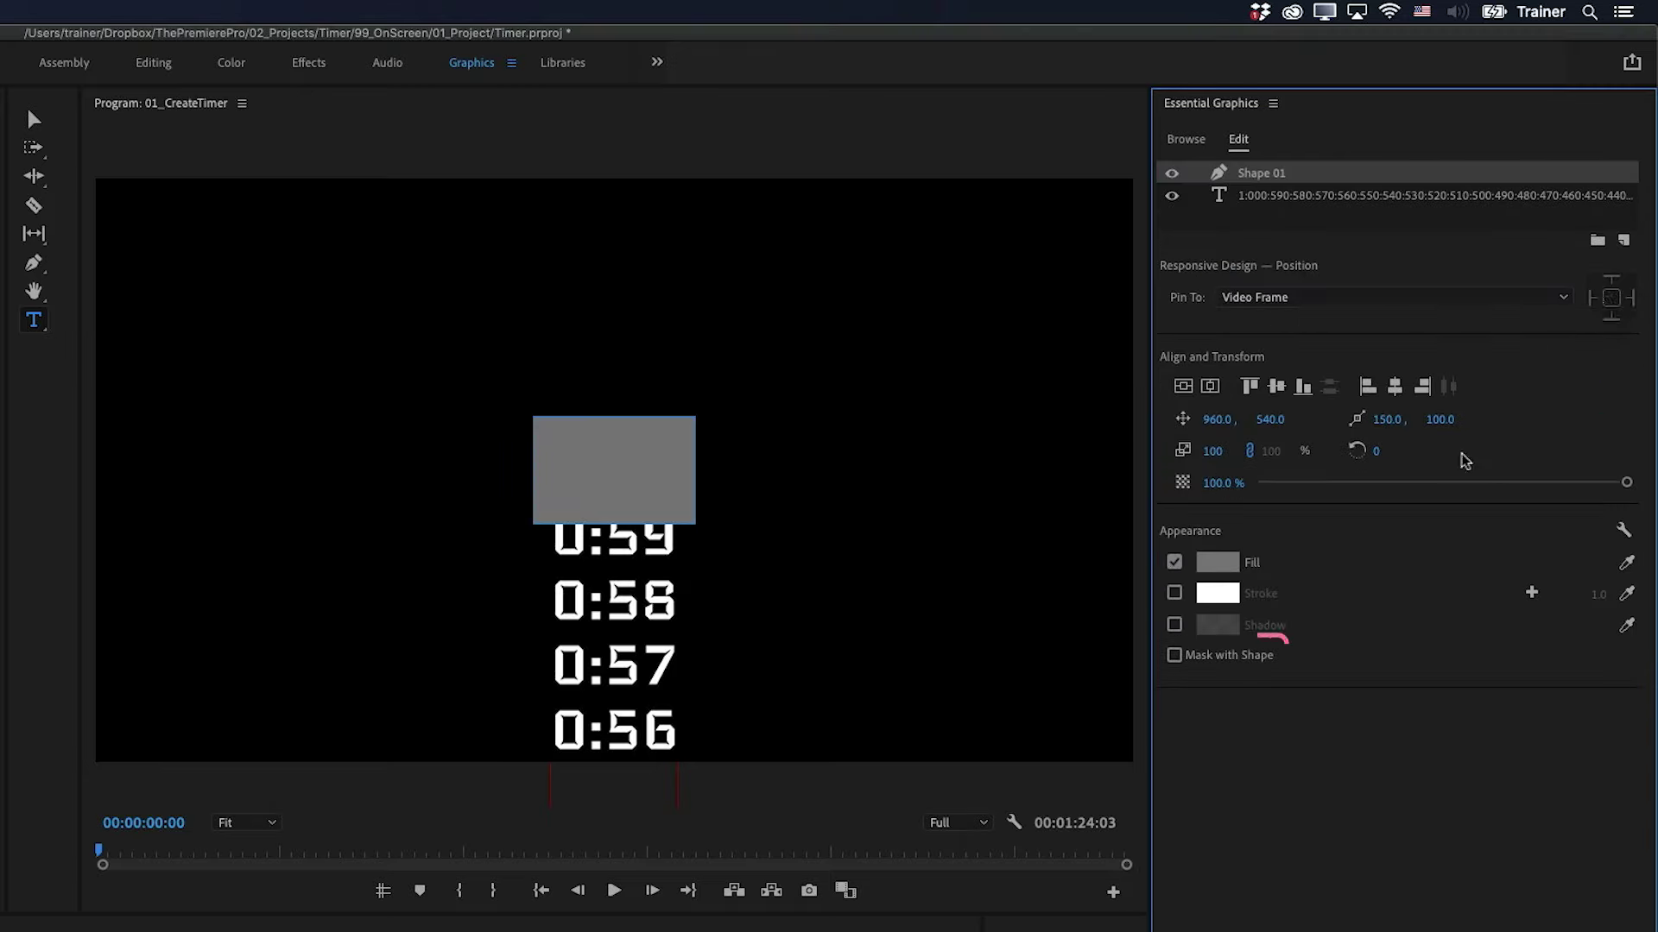
left_click(1175, 656)
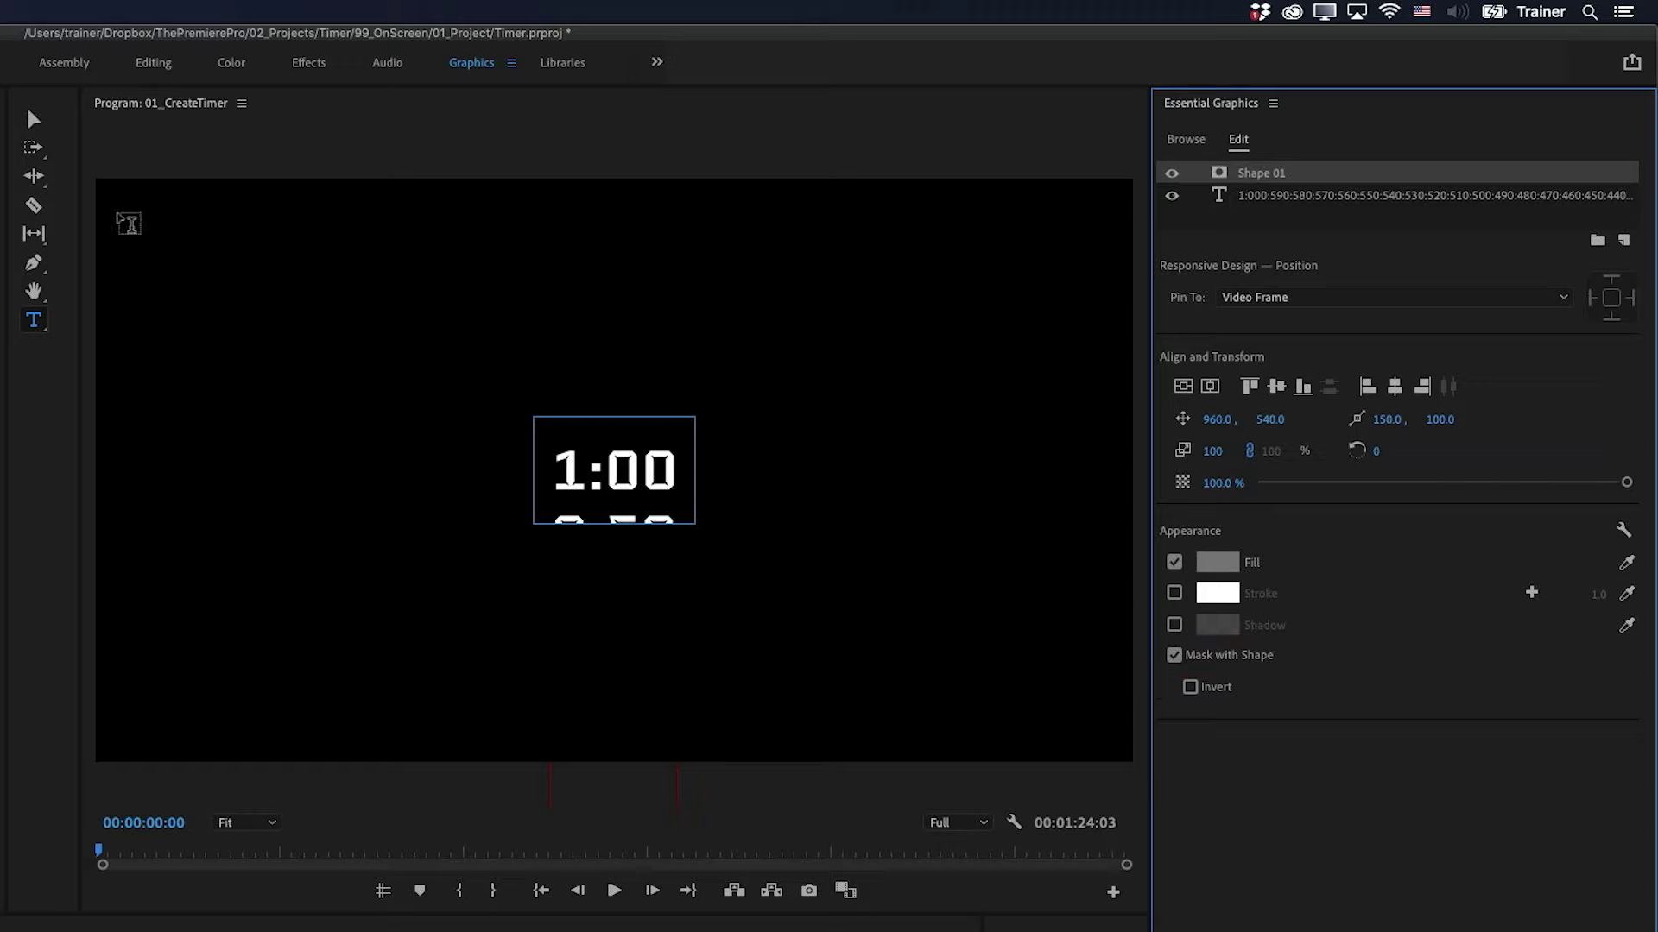
left_click(33, 120)
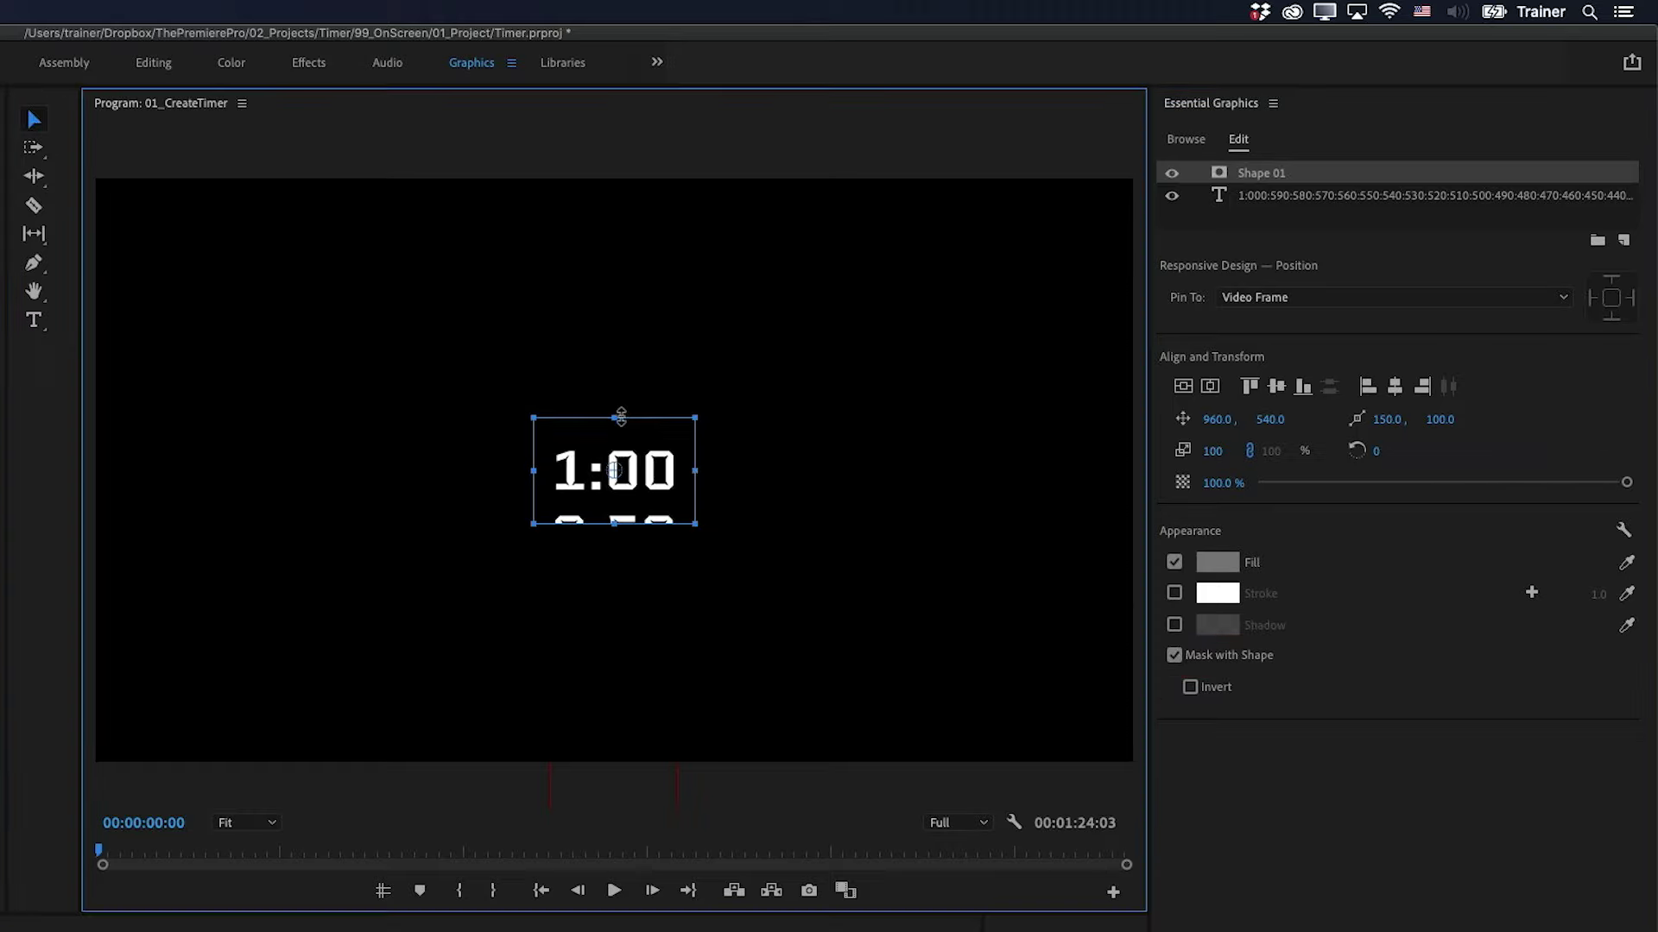
left_click_drag(622, 417, 621, 438)
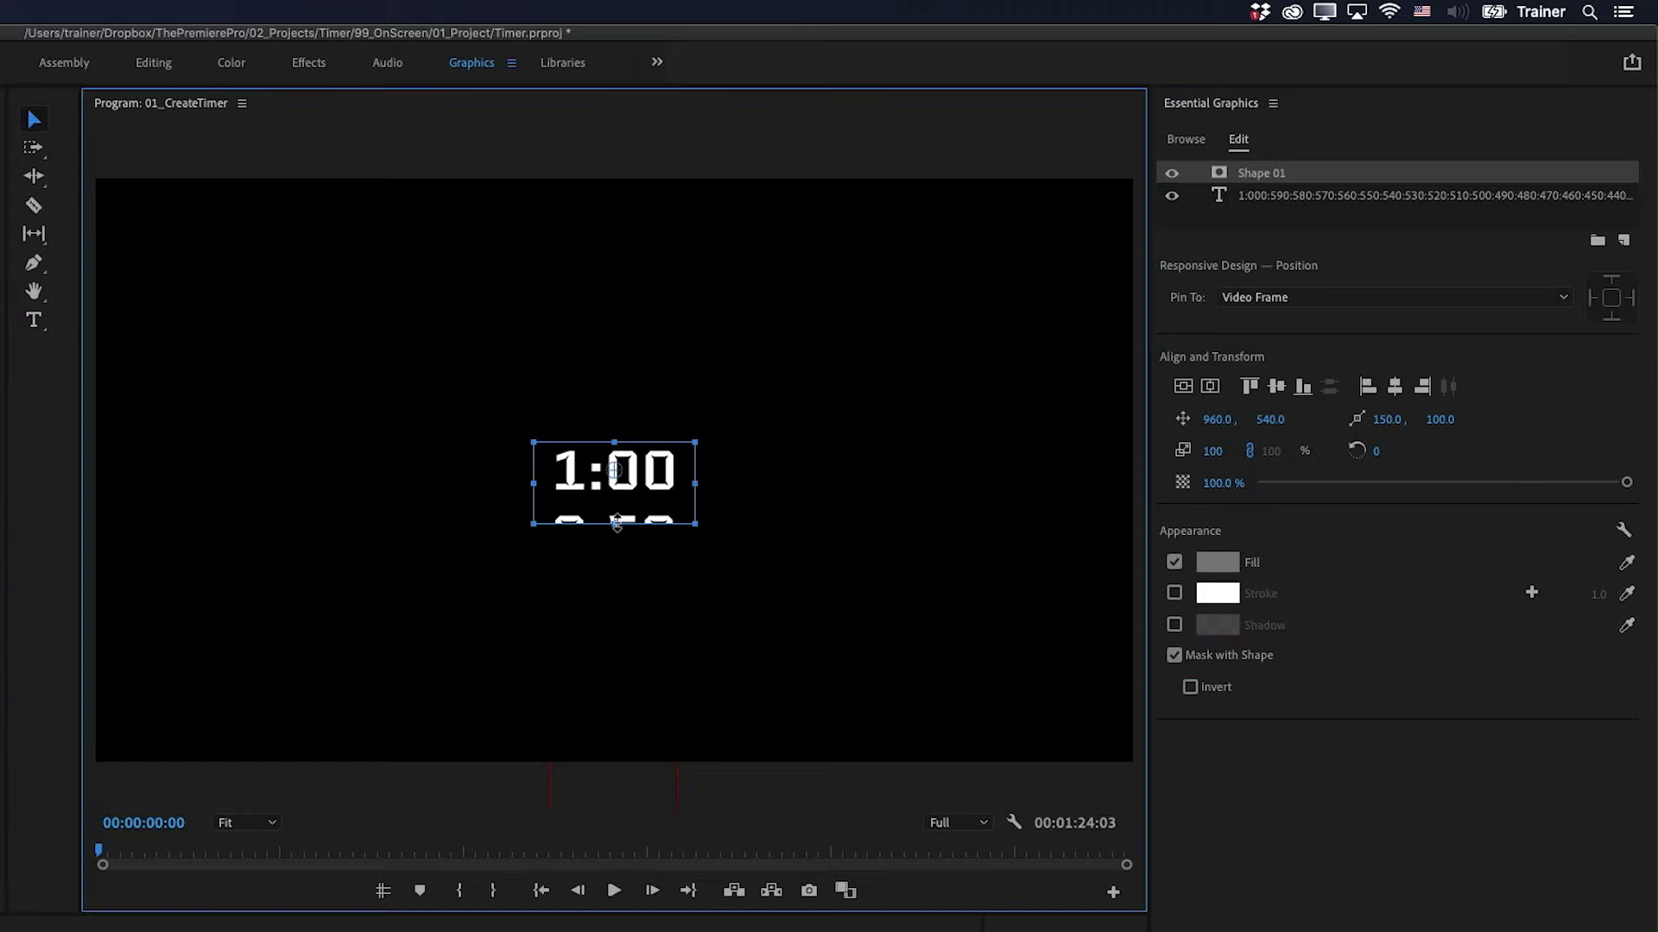
left_click_drag(616, 523, 618, 503)
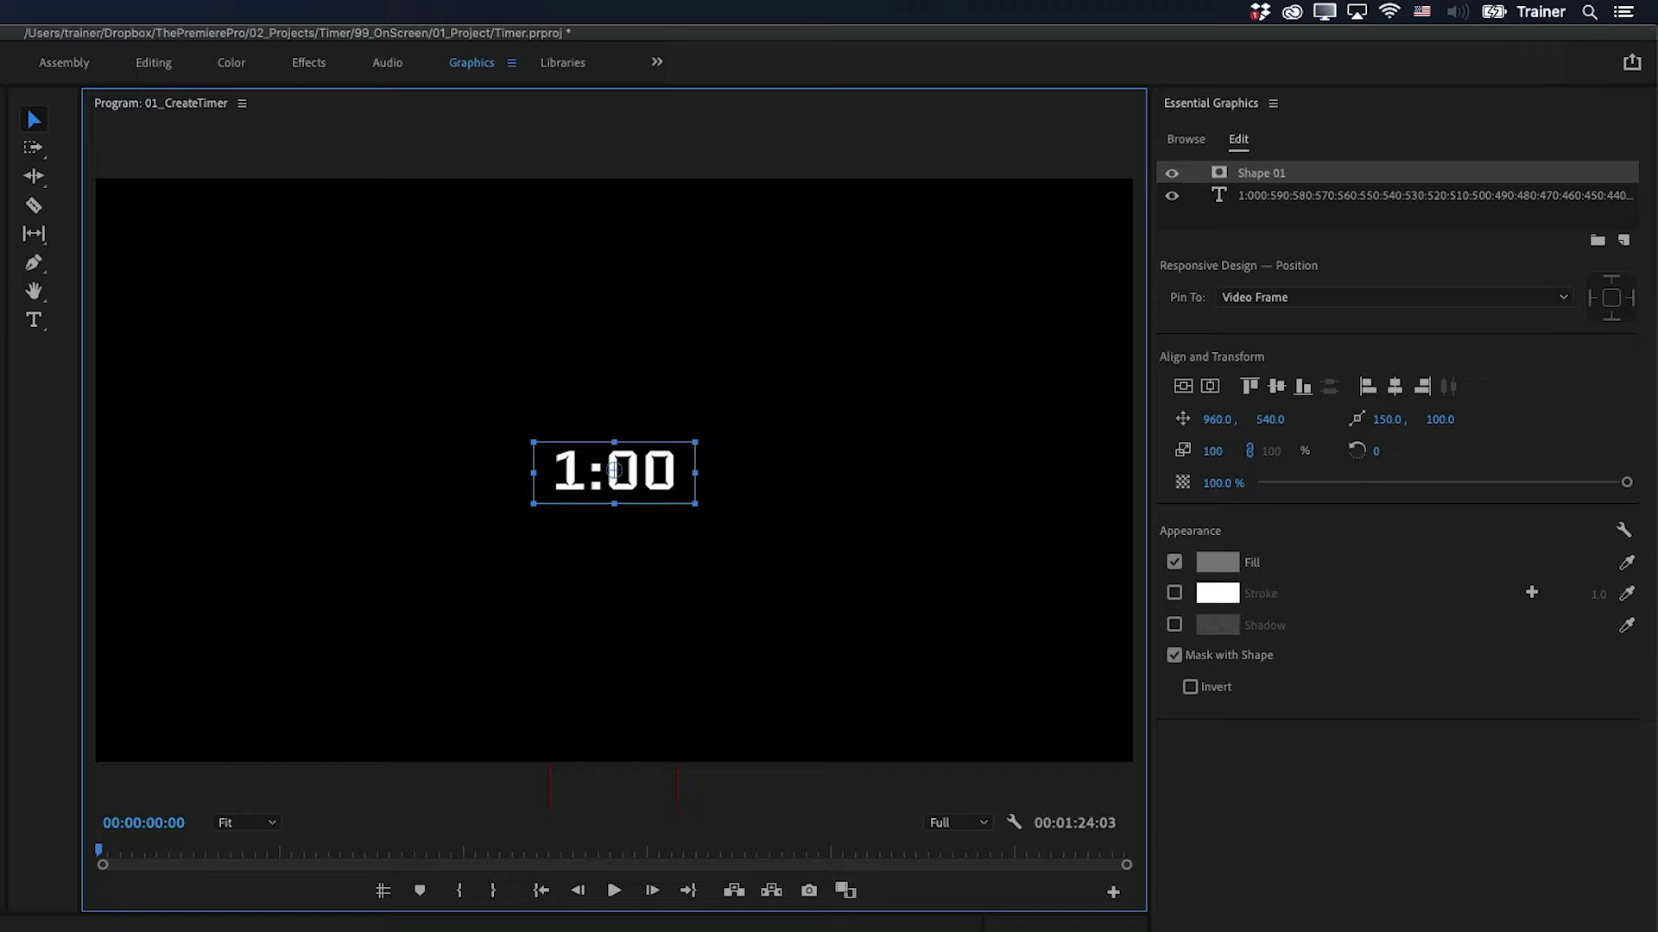
Step: Play back the masked countdown, then return to the sequence start
left_click(466, 922)
key("space")
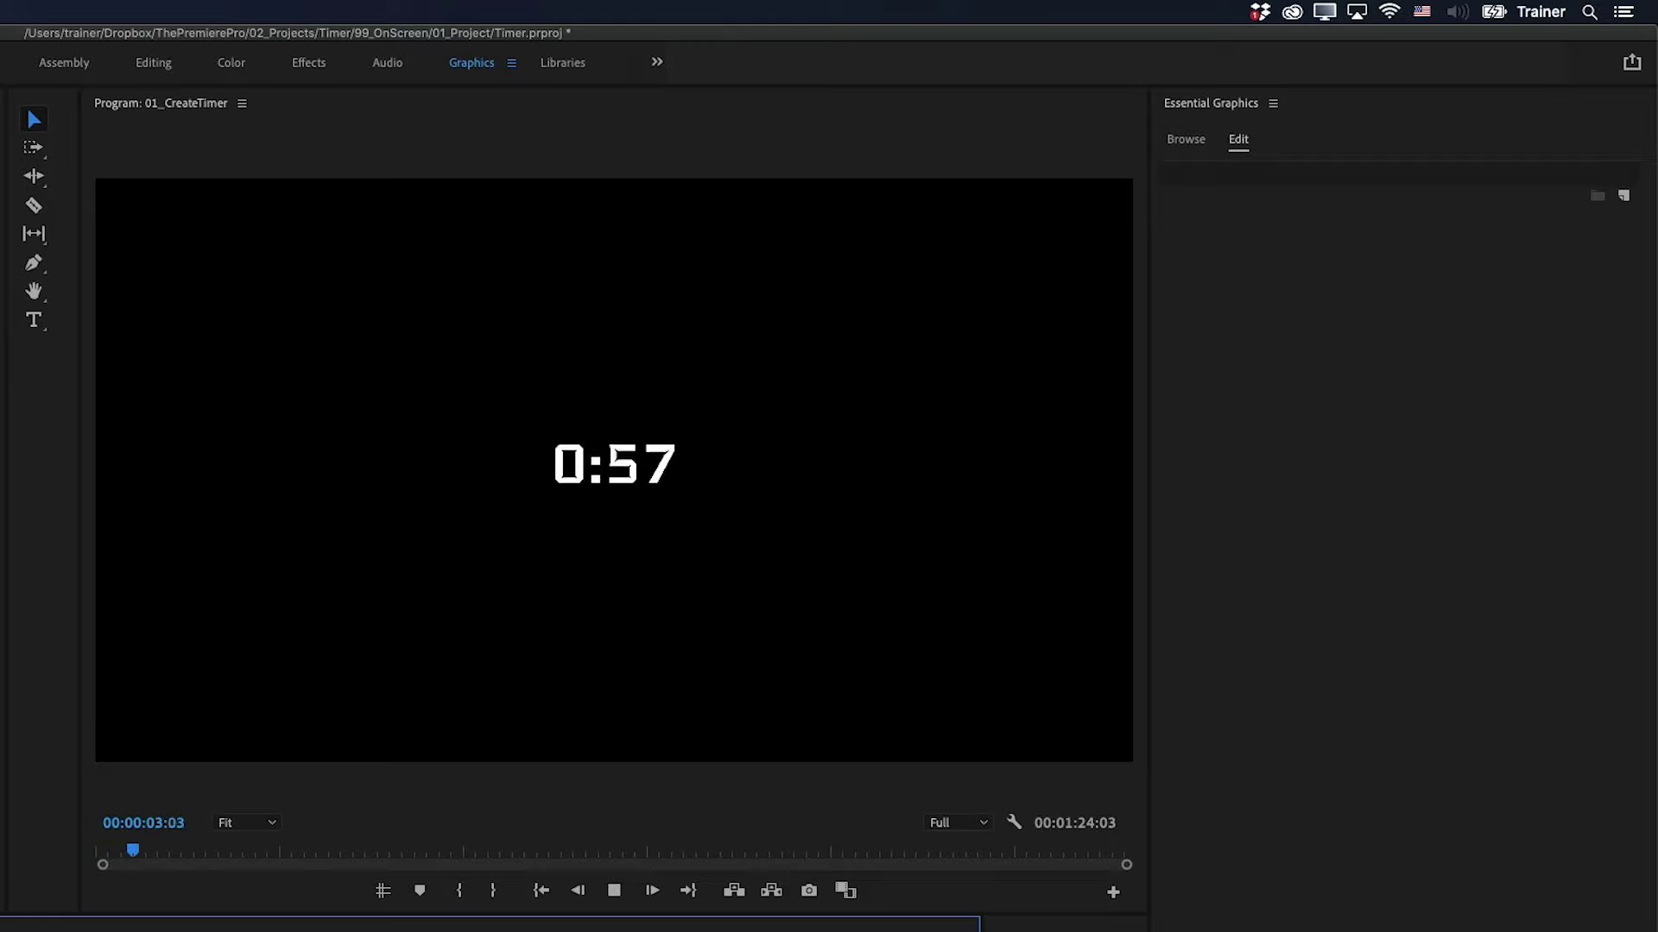
key("space")
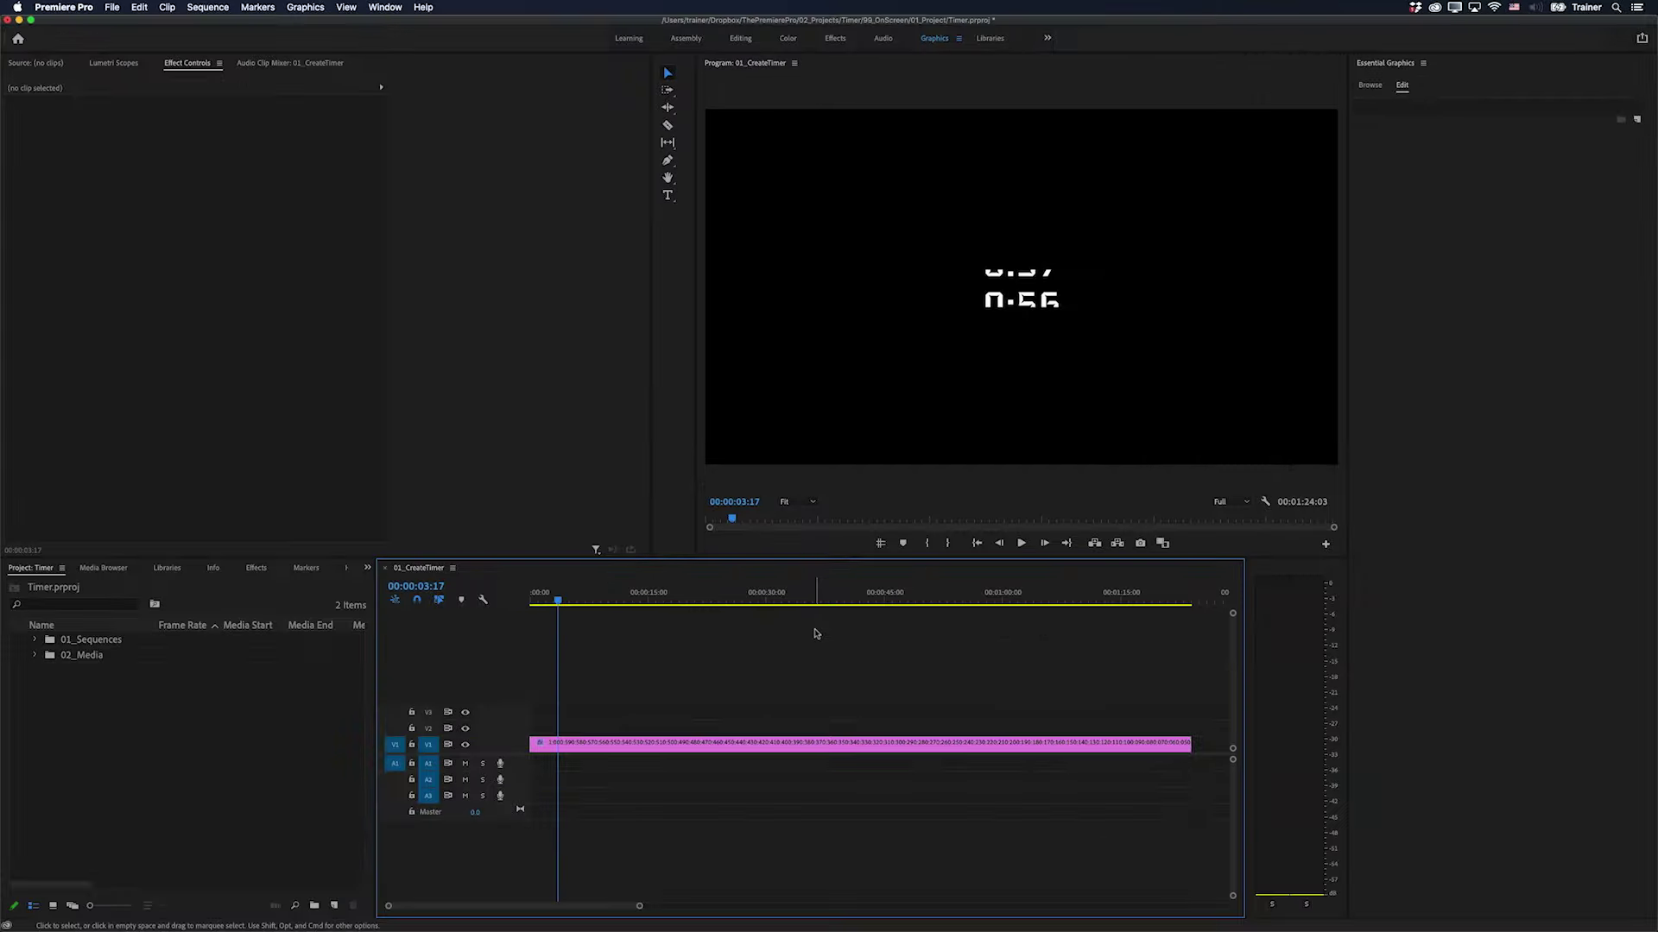
key("Home")
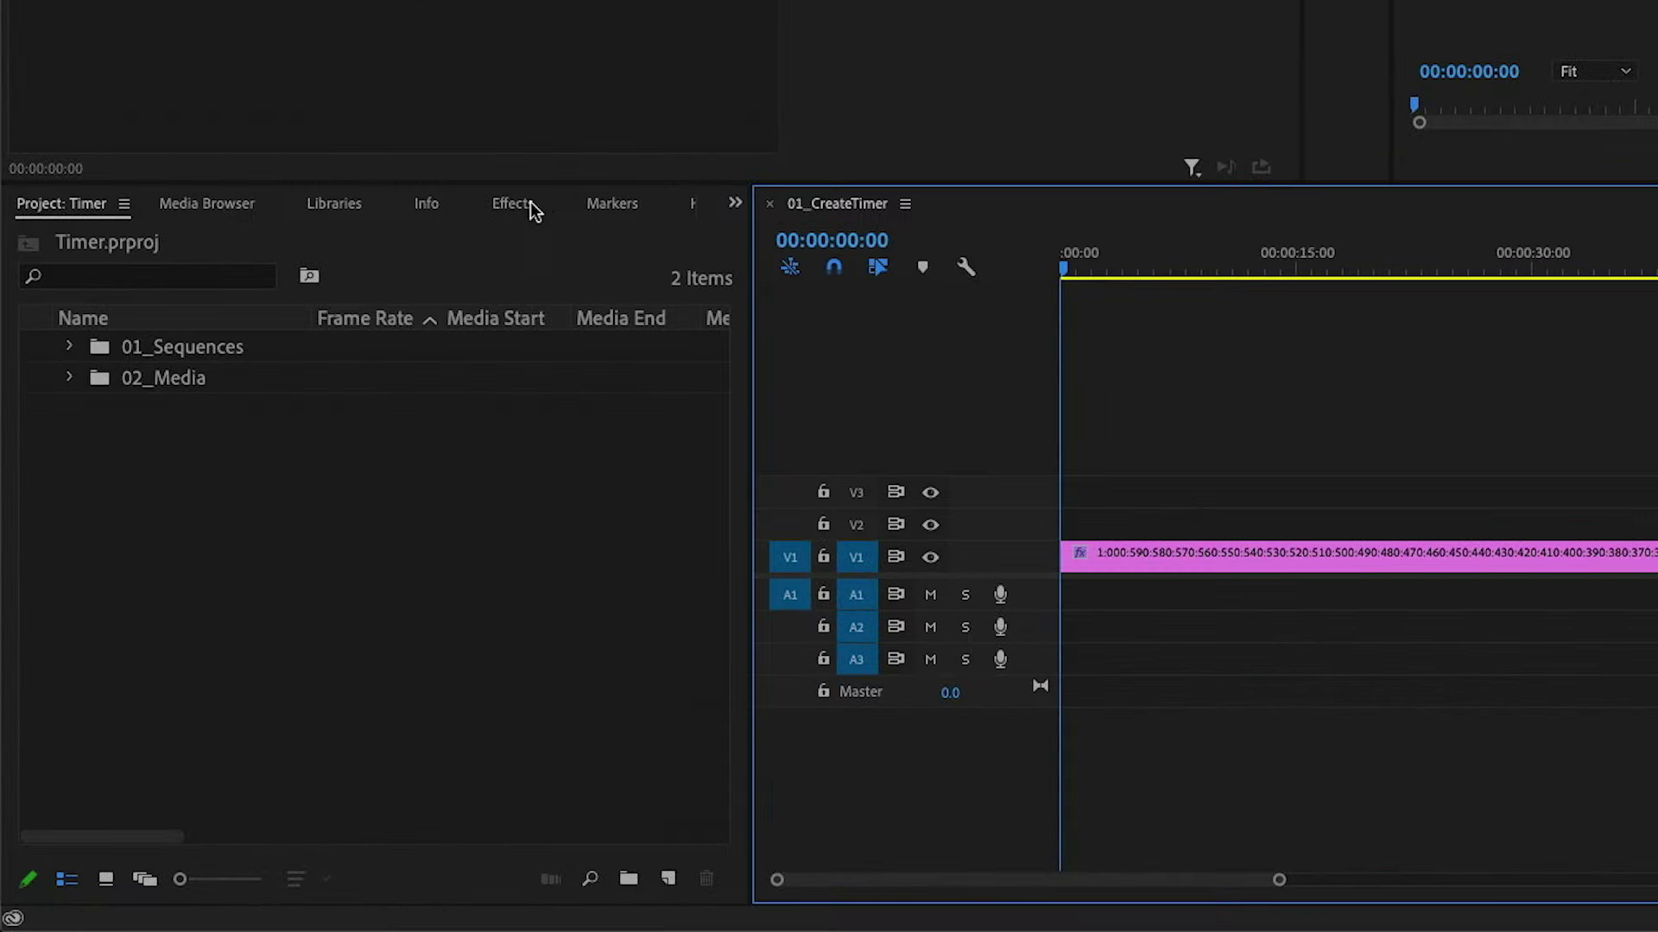
Step: Search the Effects panel for 'posterize' and drag Posterize Time onto the countdown clip
left_click(528, 208)
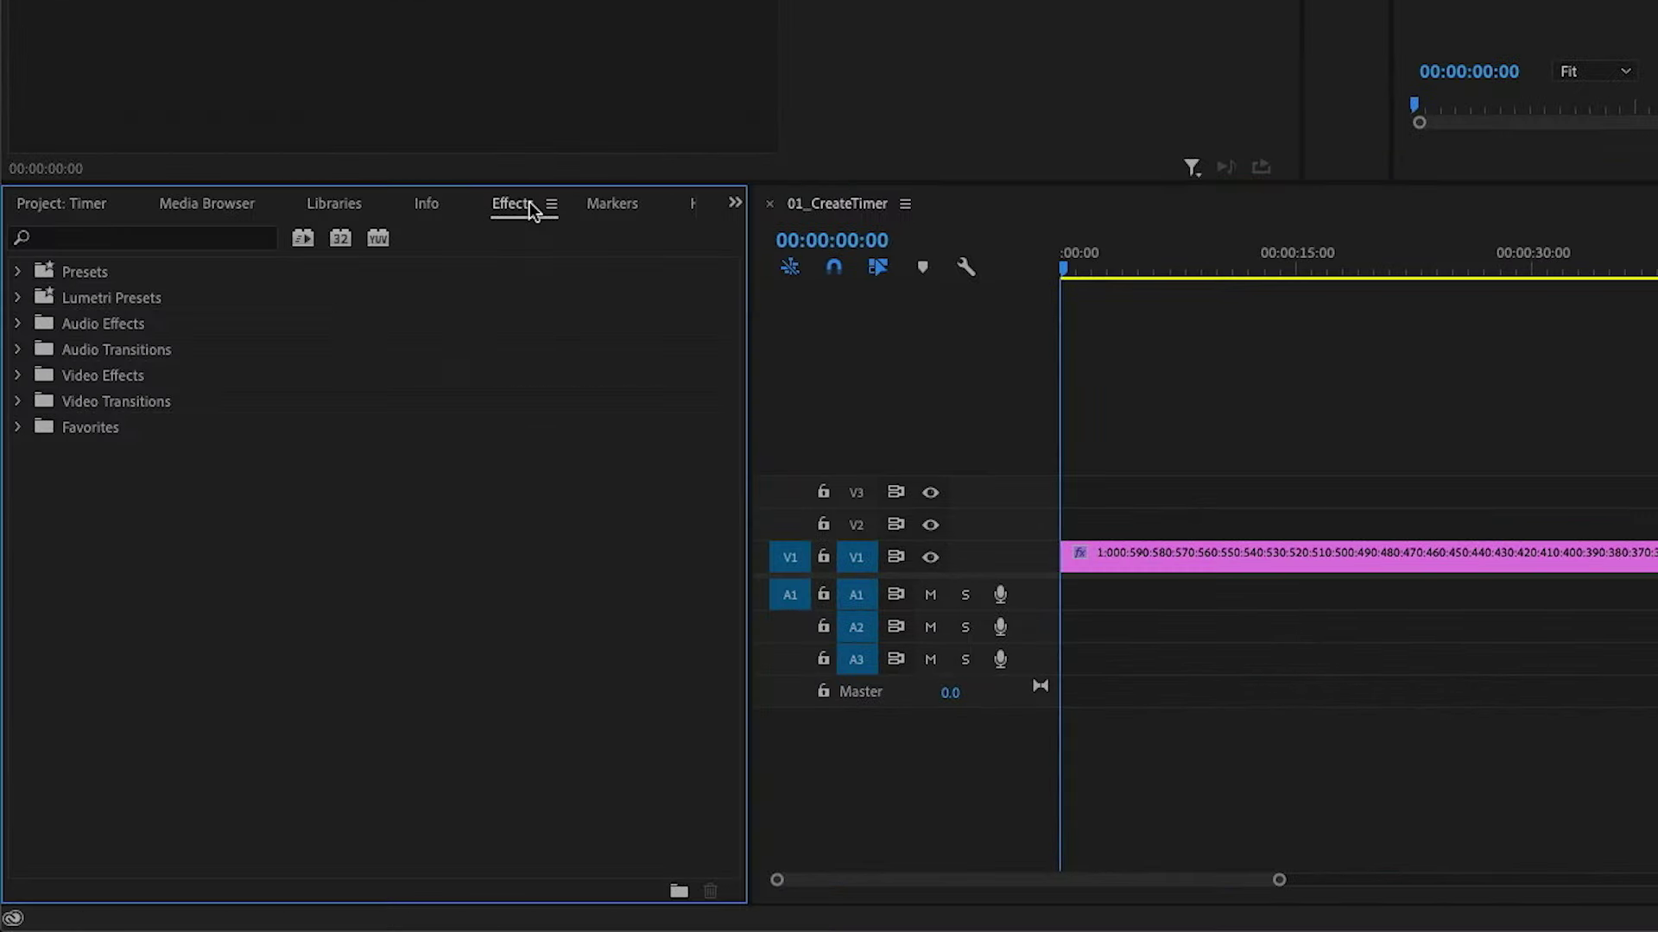
left_click(257, 245)
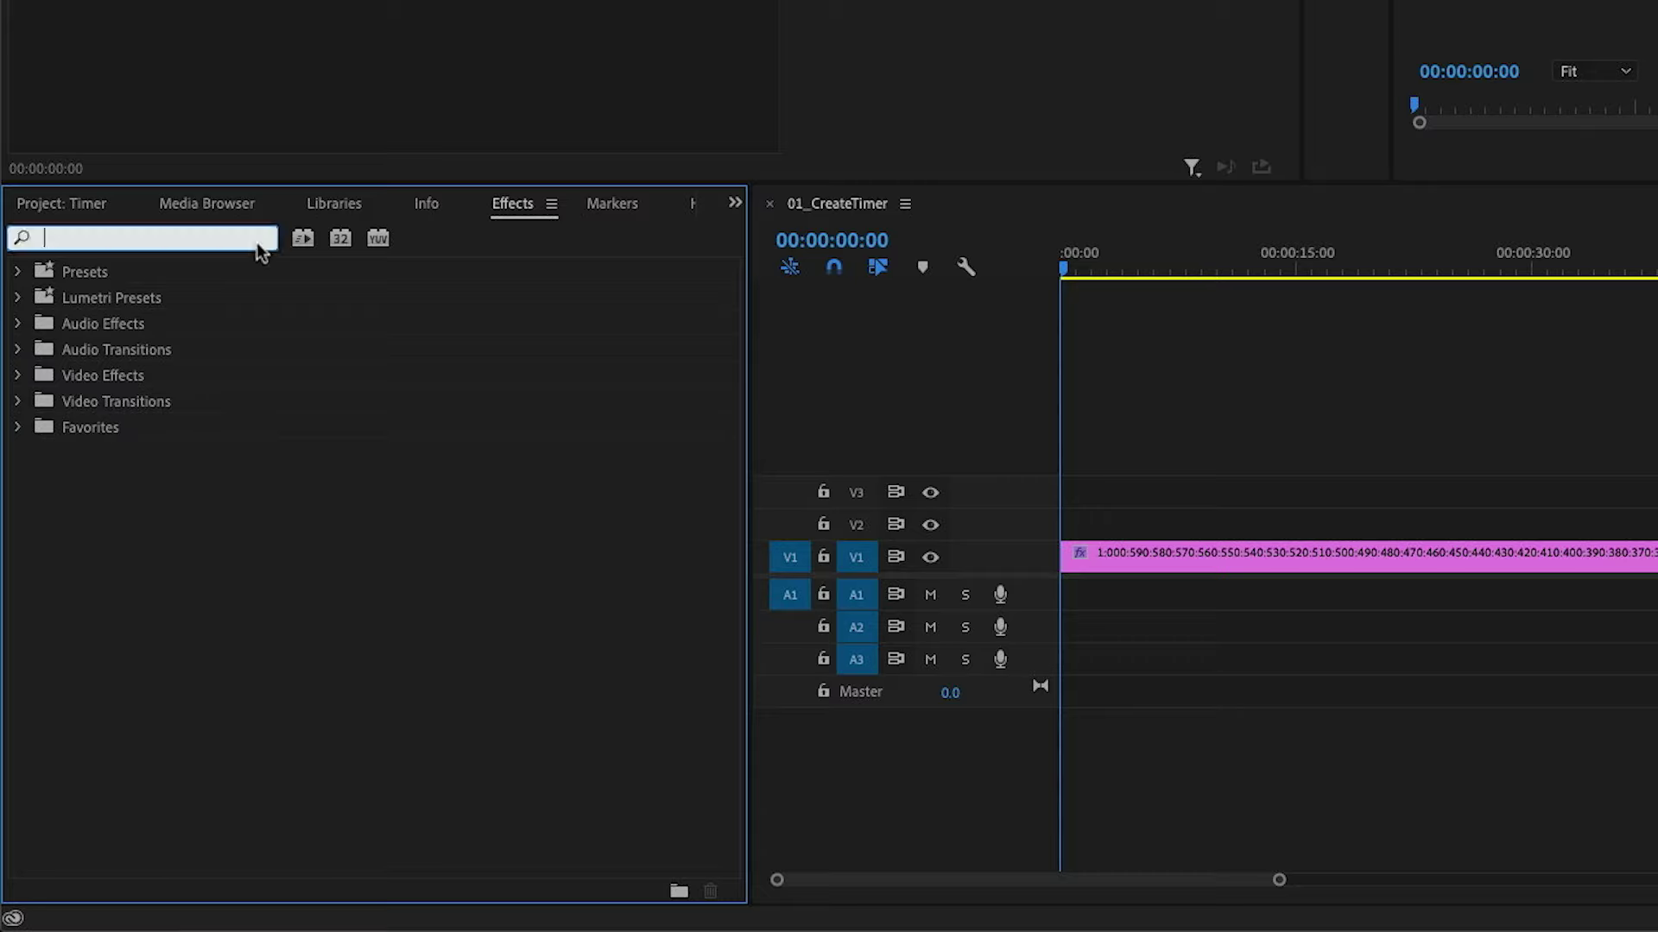
type("posterize")
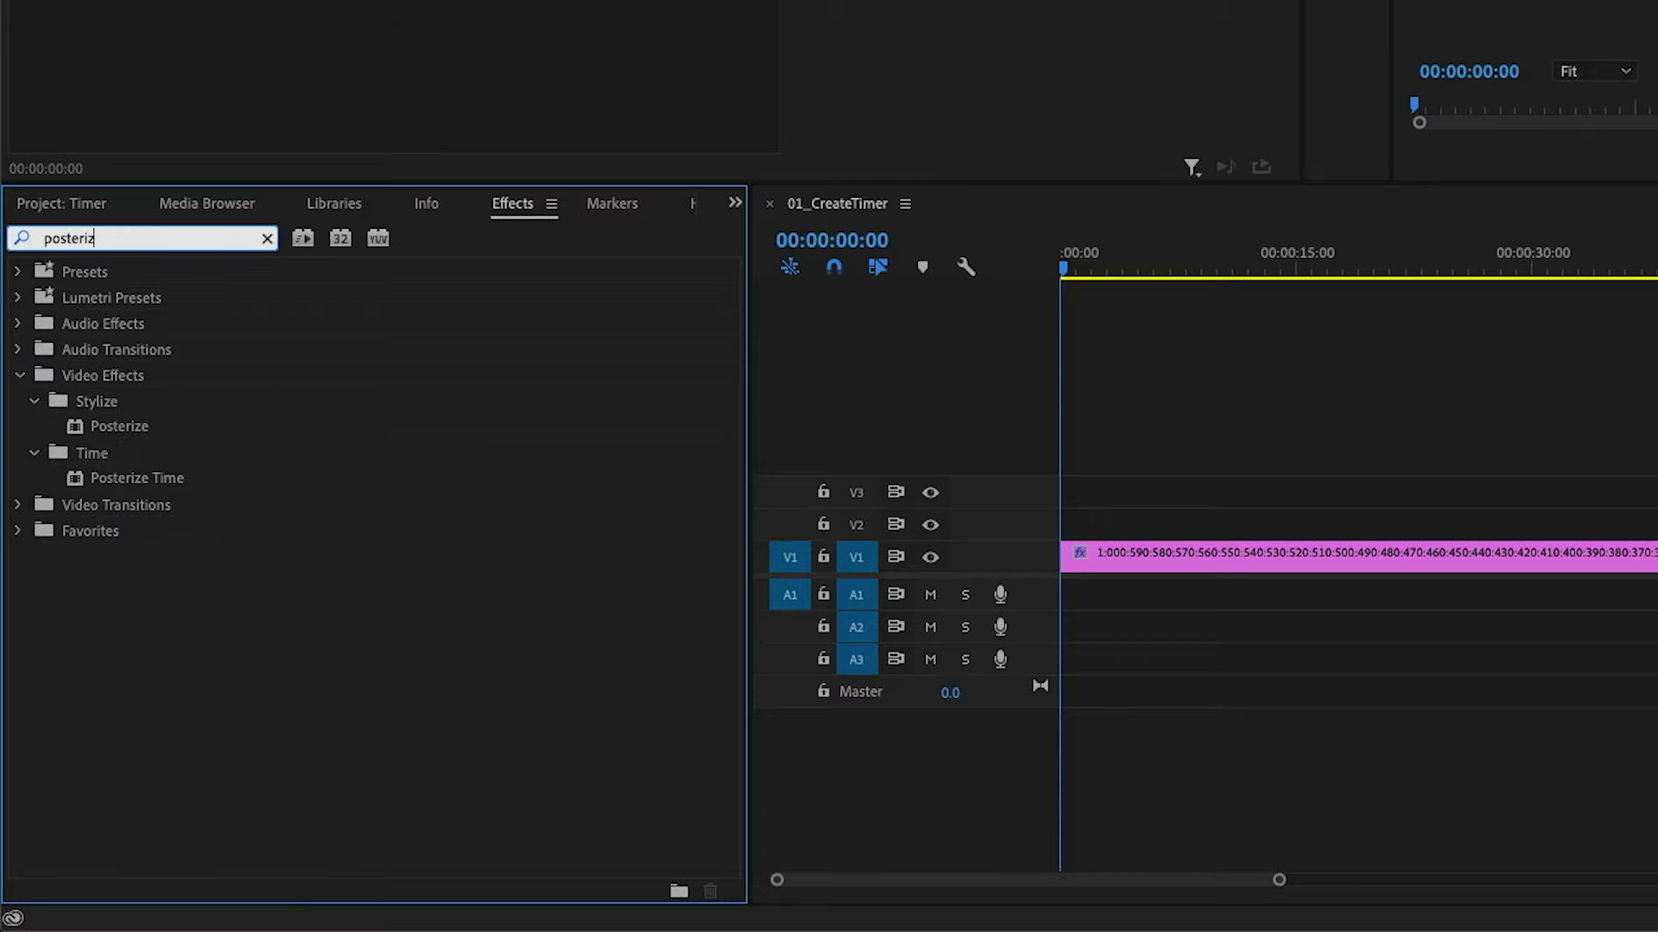
left_click(129, 427)
left_click(142, 481)
left_click(131, 436)
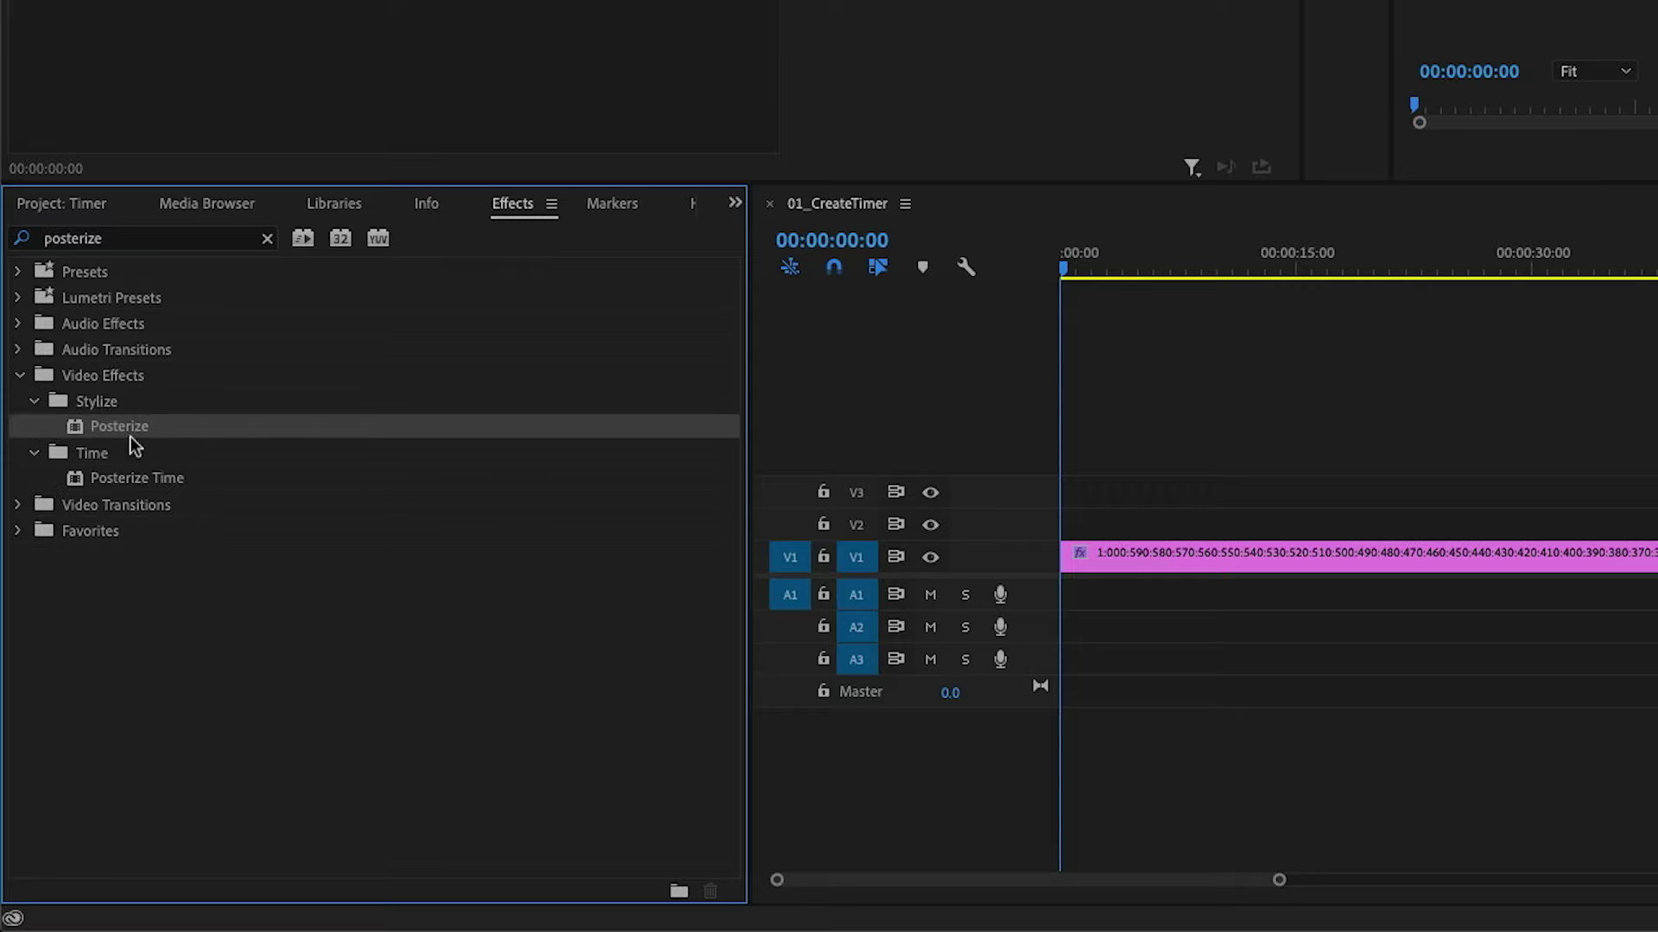
left_click(136, 480)
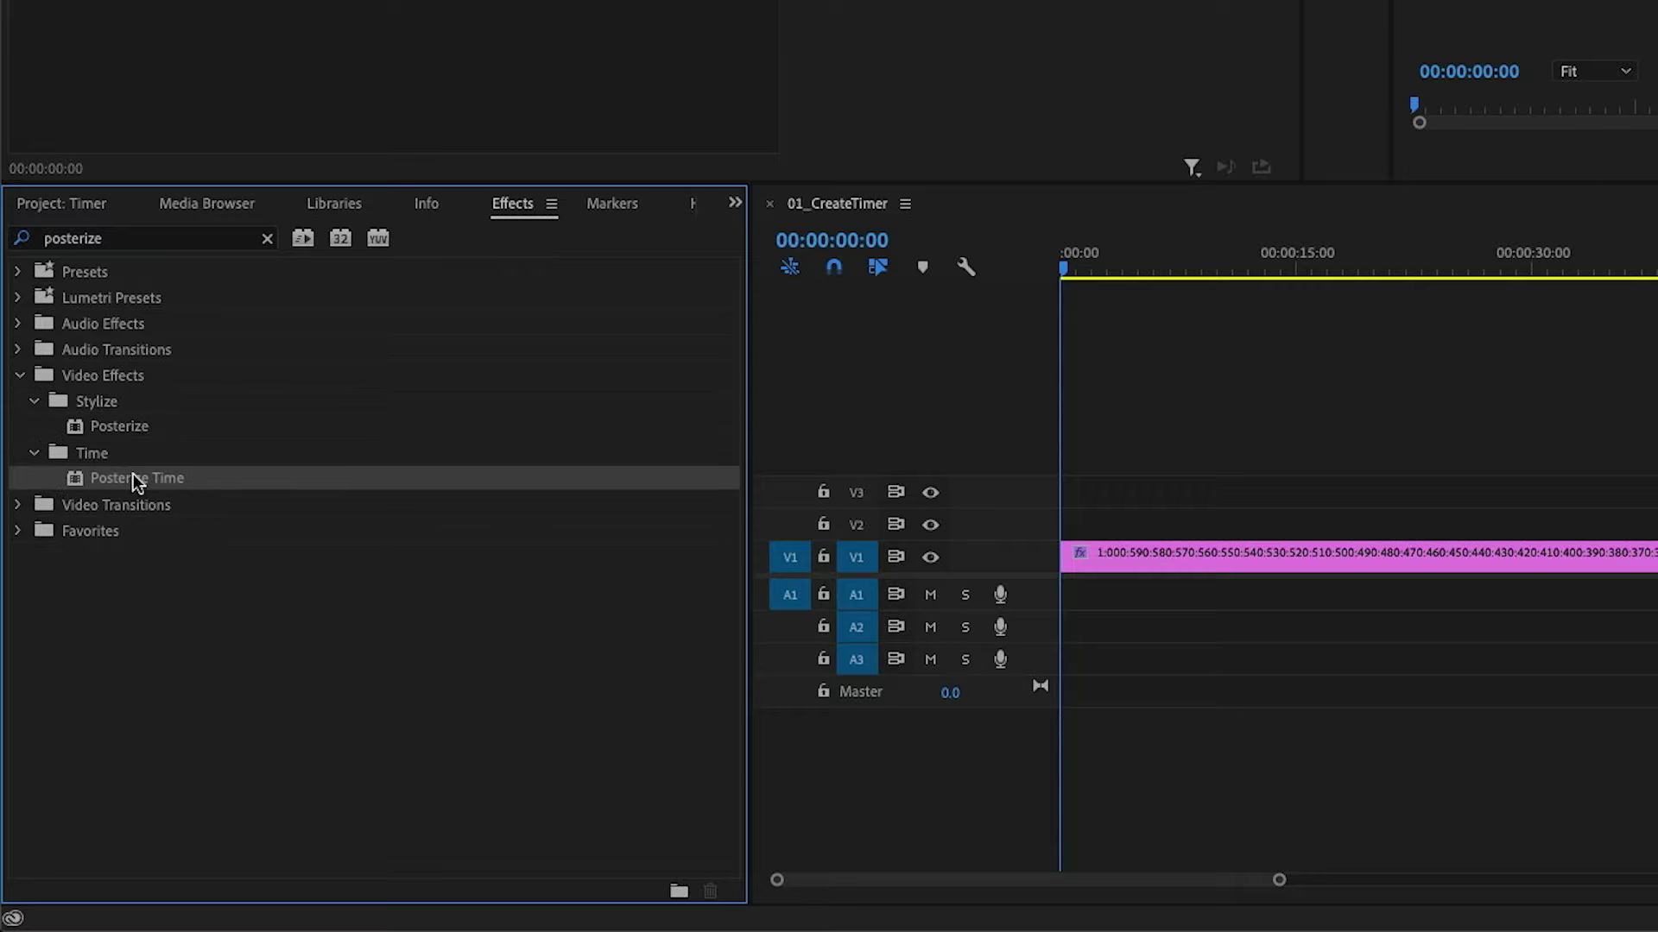
left_click_drag(81, 477, 1550, 552)
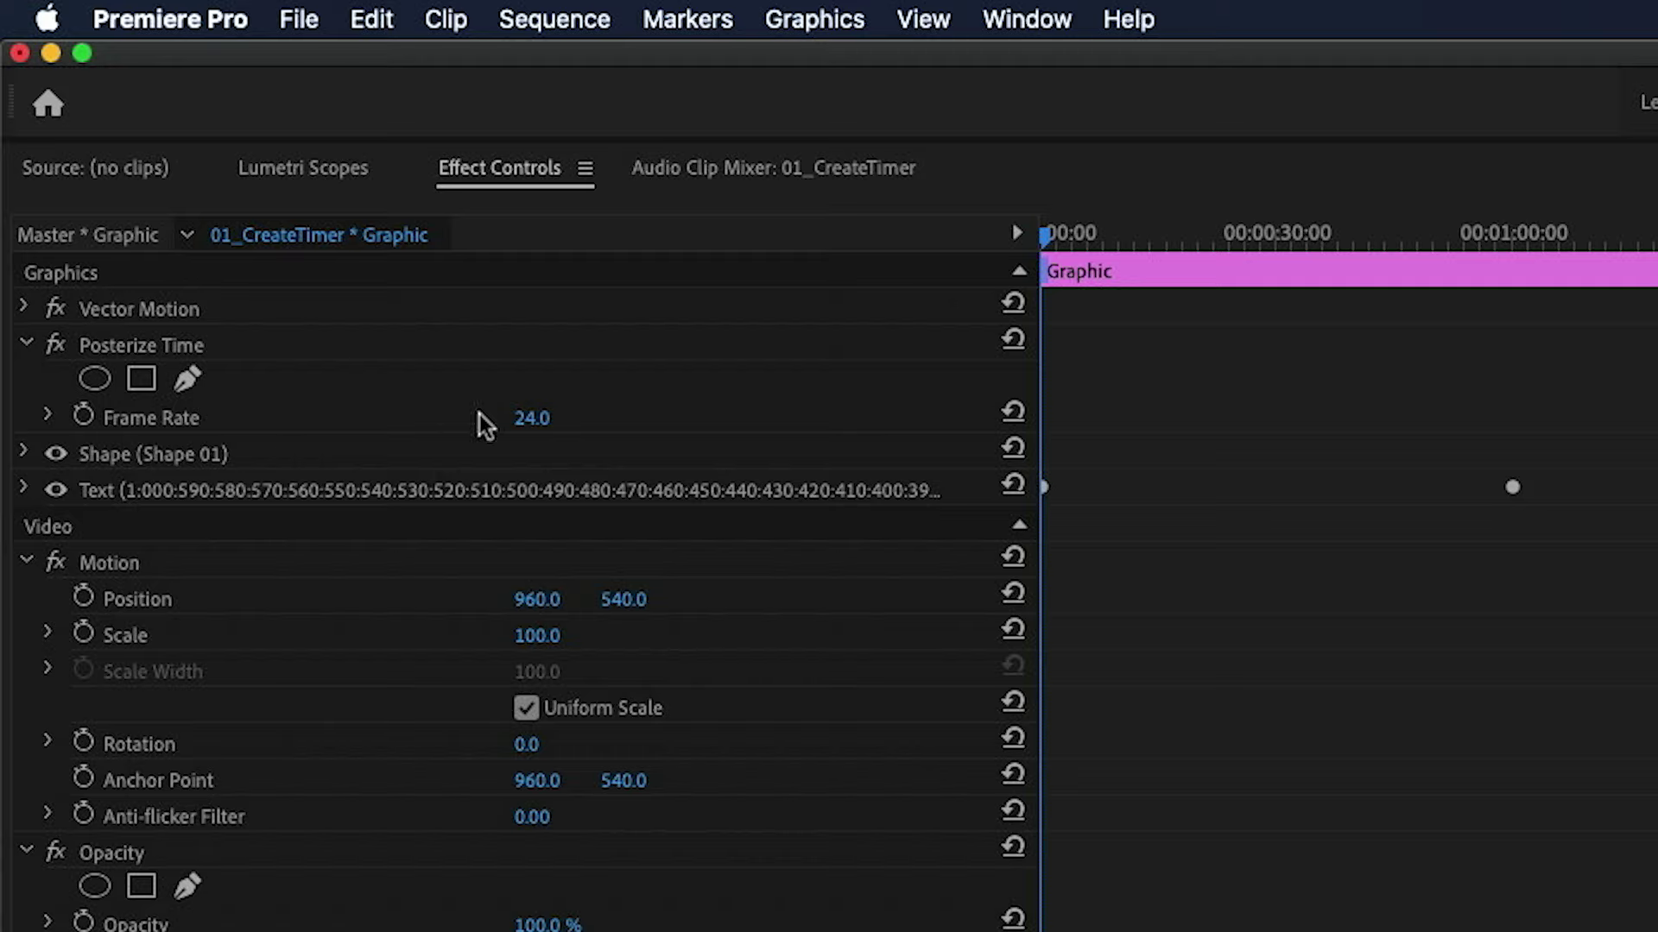
Step: Set Posterize Time's Frame Rate to 1 and preview the once-per-second countdown
left_click(532, 418)
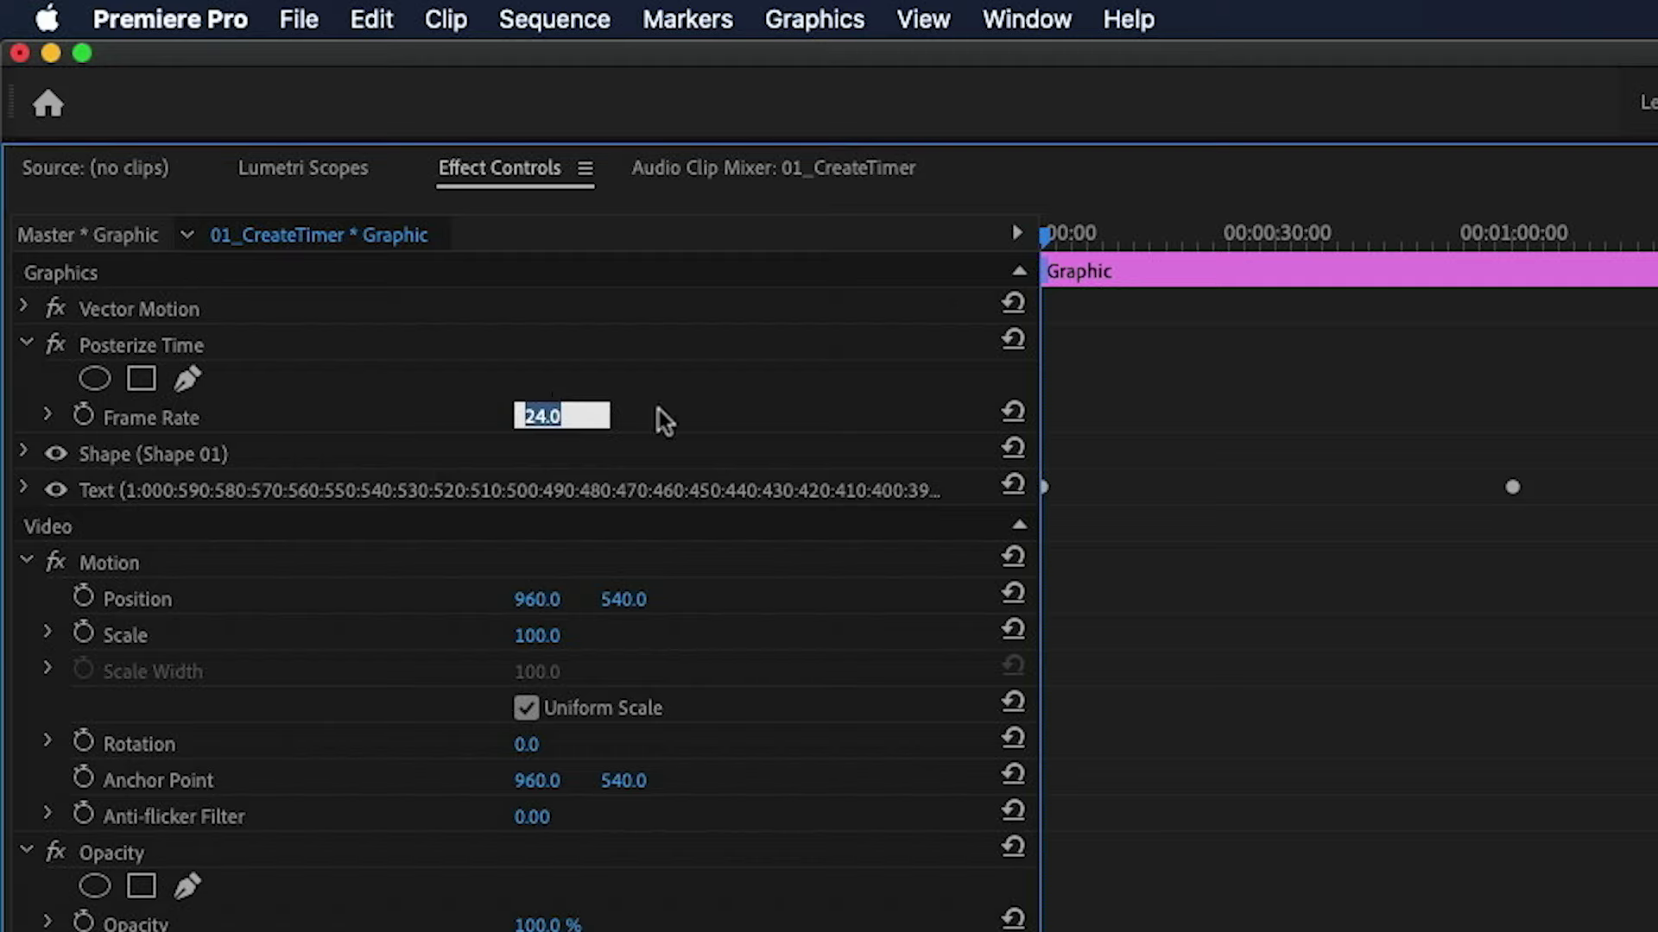
type("1")
key("Return")
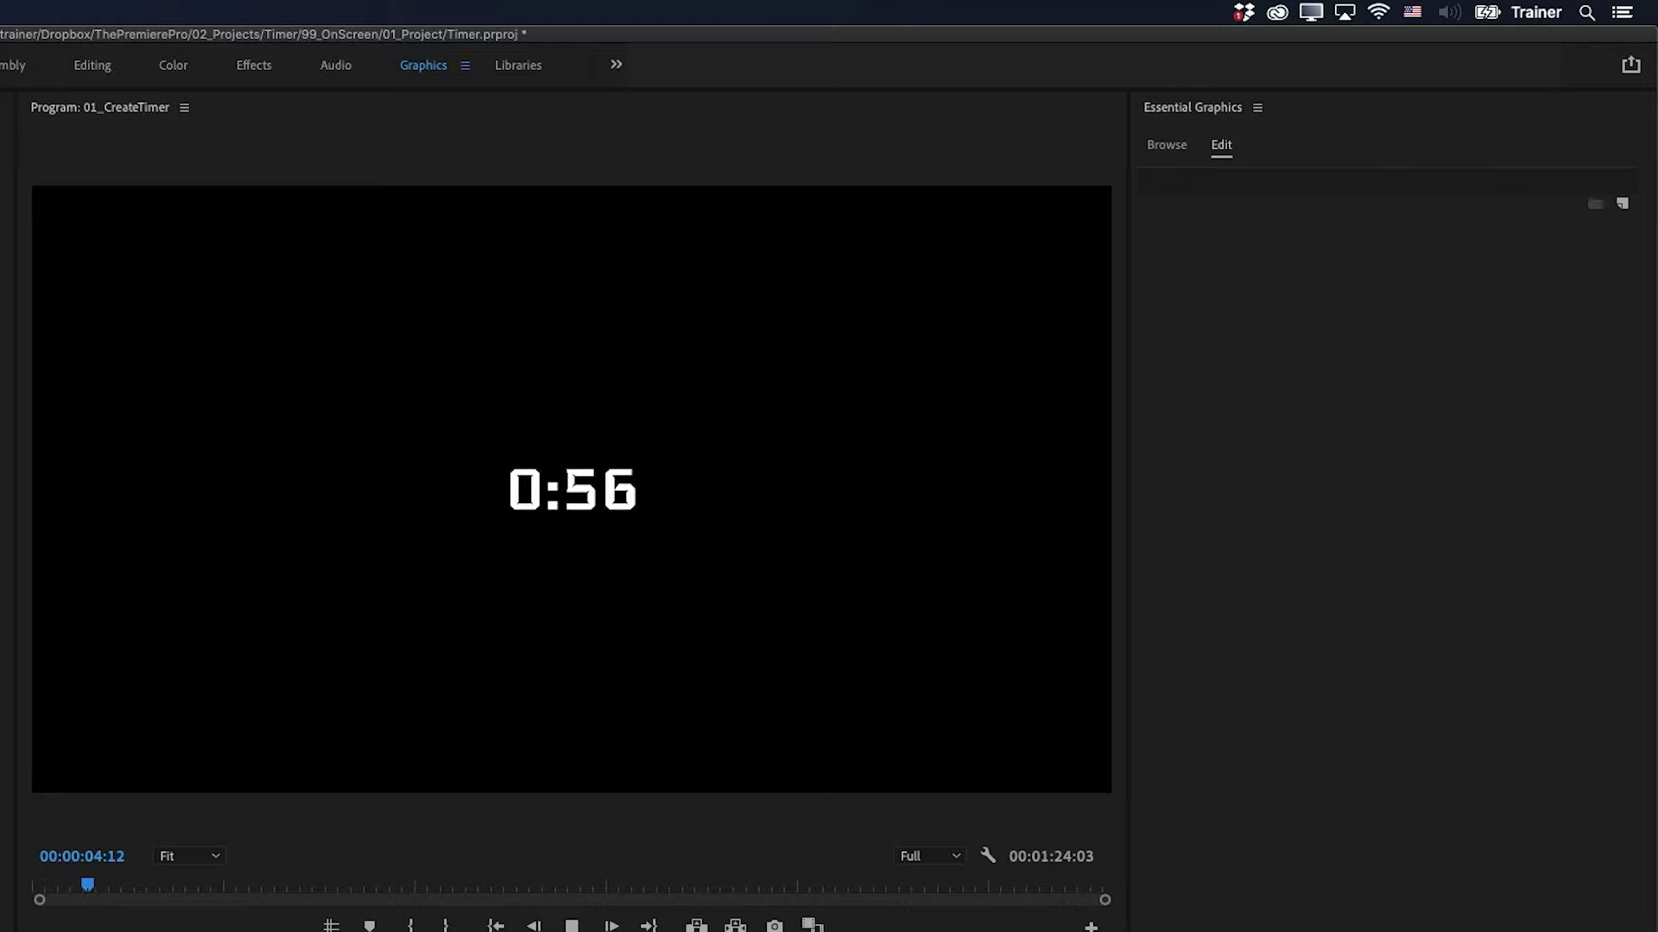
key("space")
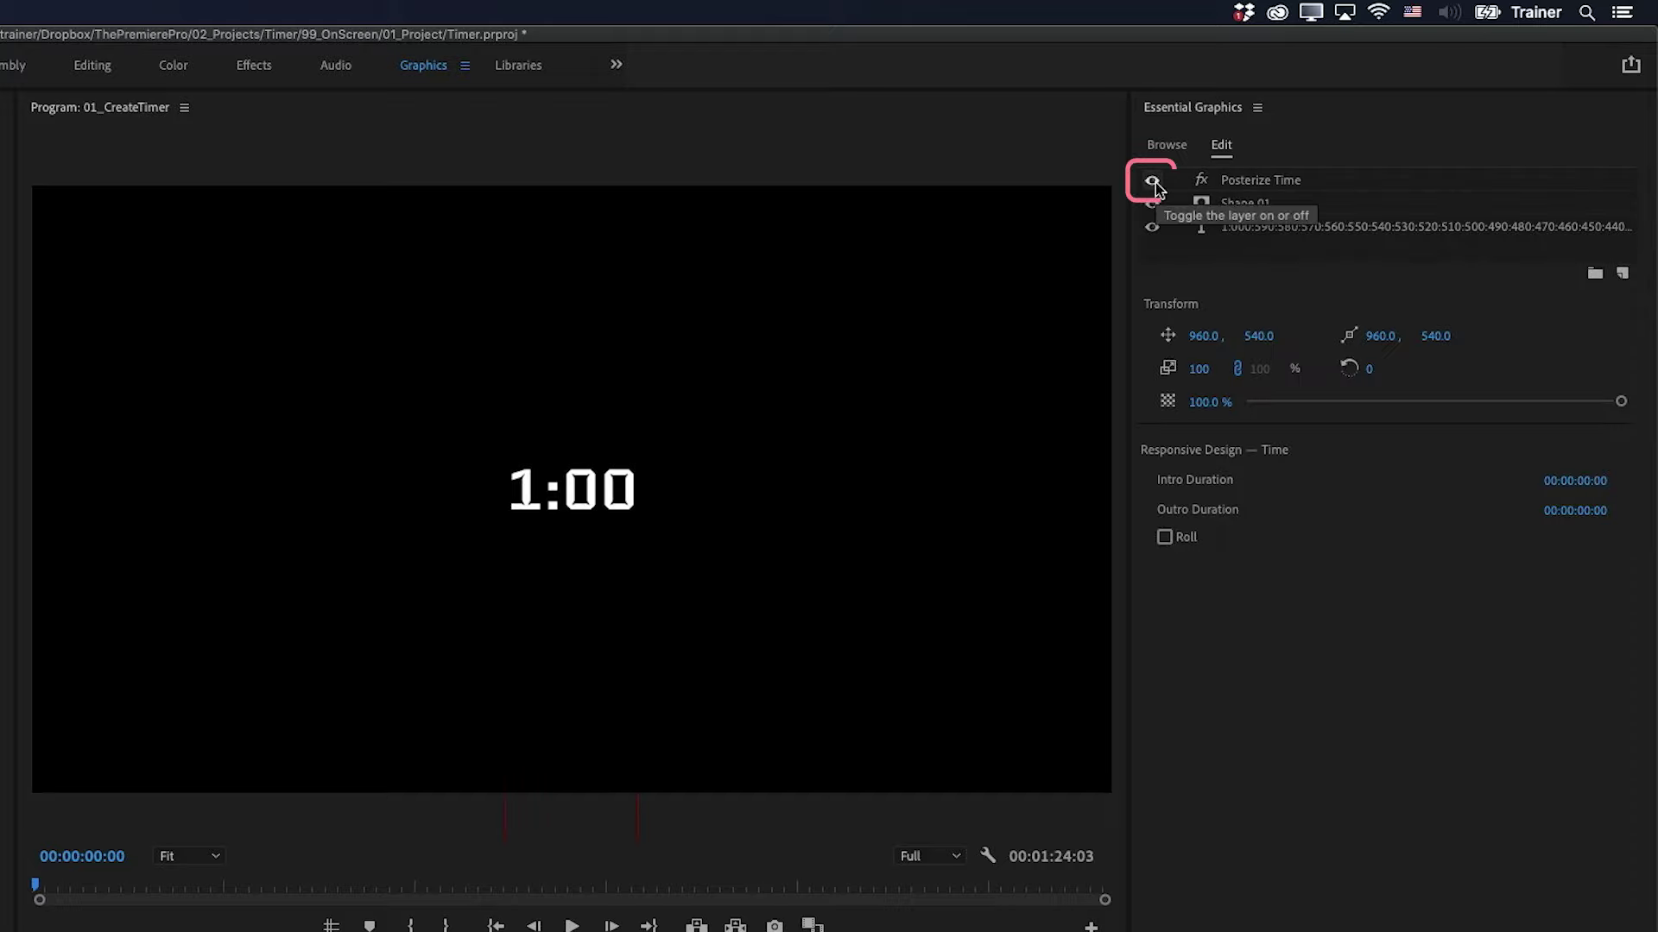
Step: Toggle off Posterize Time and set the countdown text font to DIN Alternate
left_click(1151, 180)
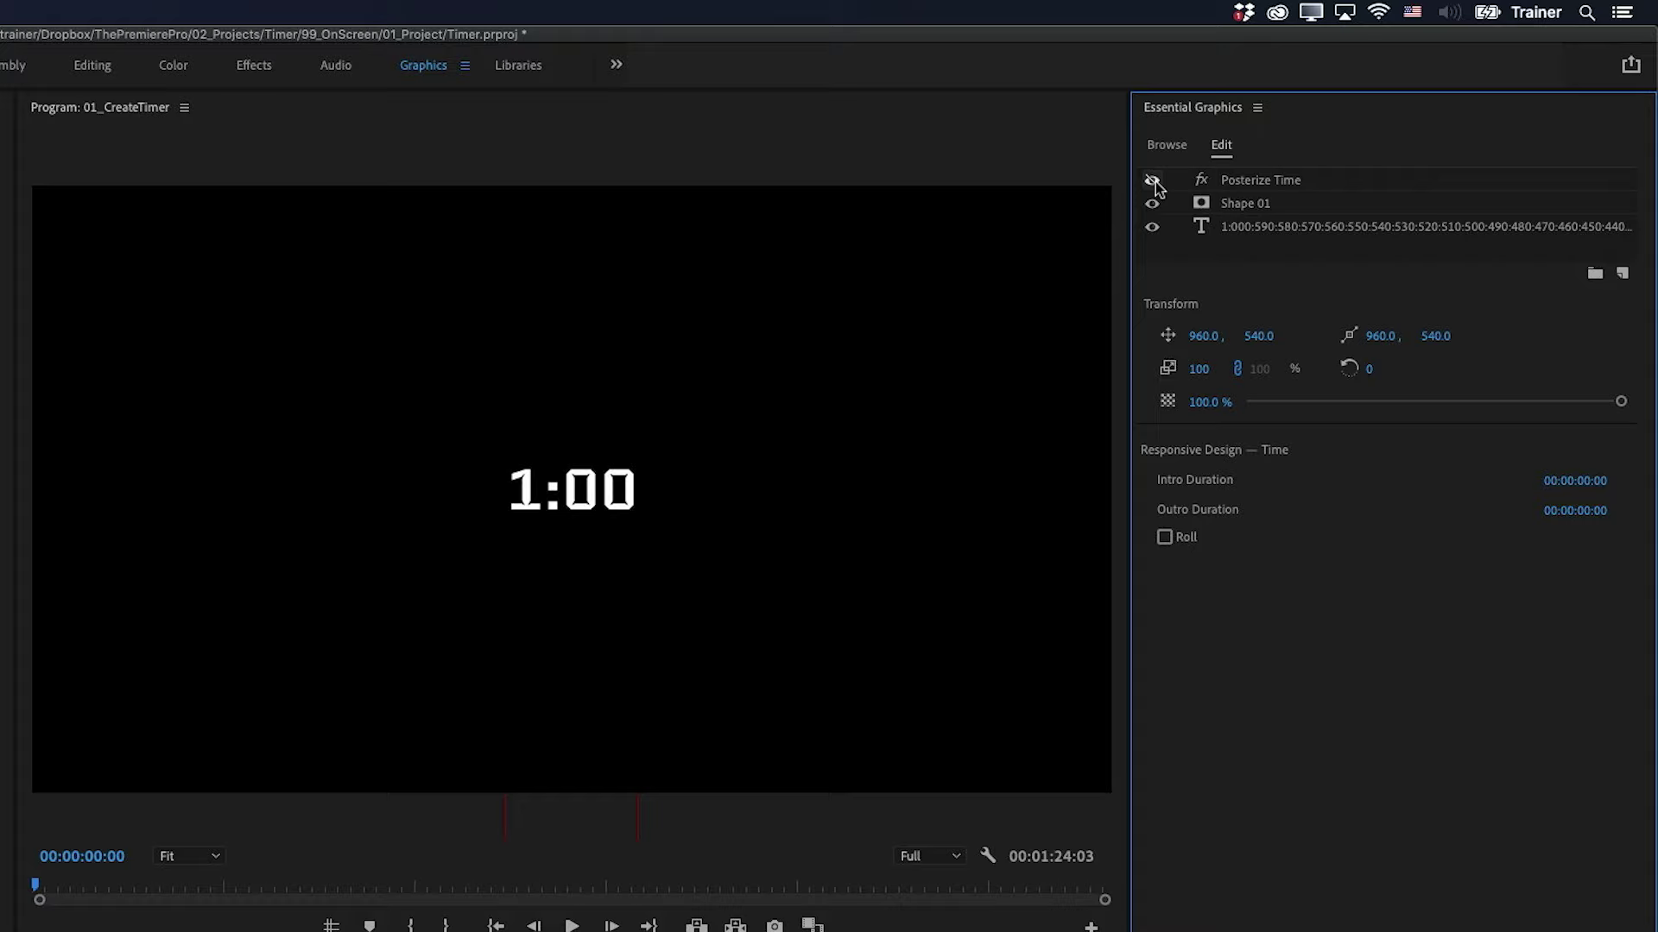
left_click(1329, 226)
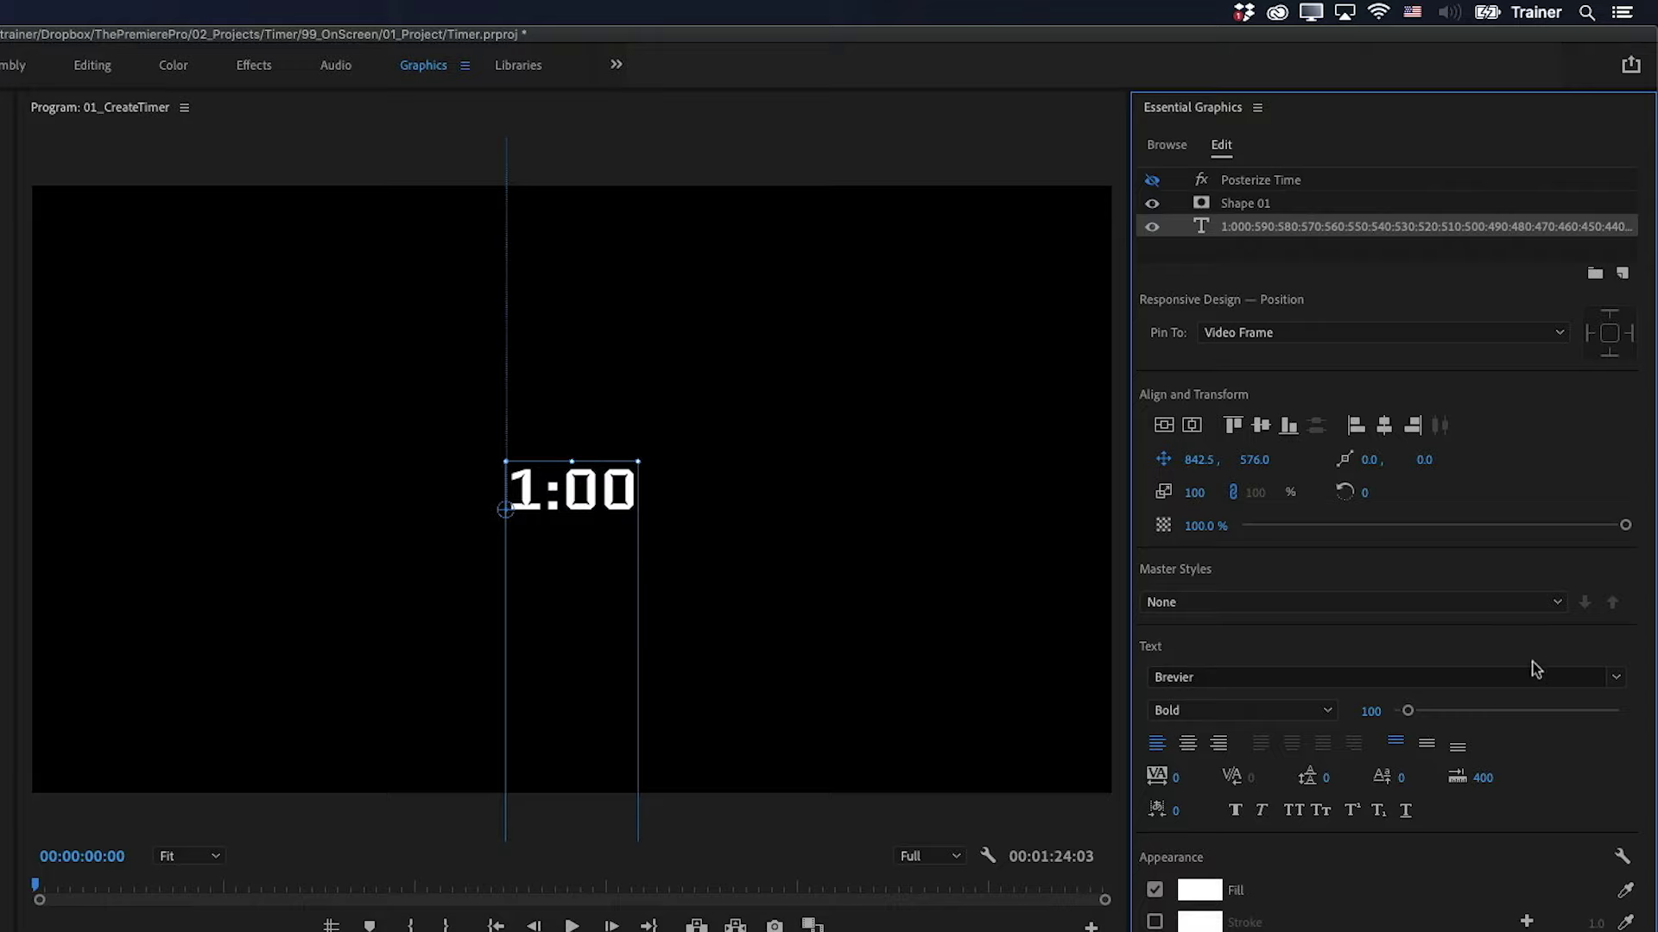
left_click(1600, 674)
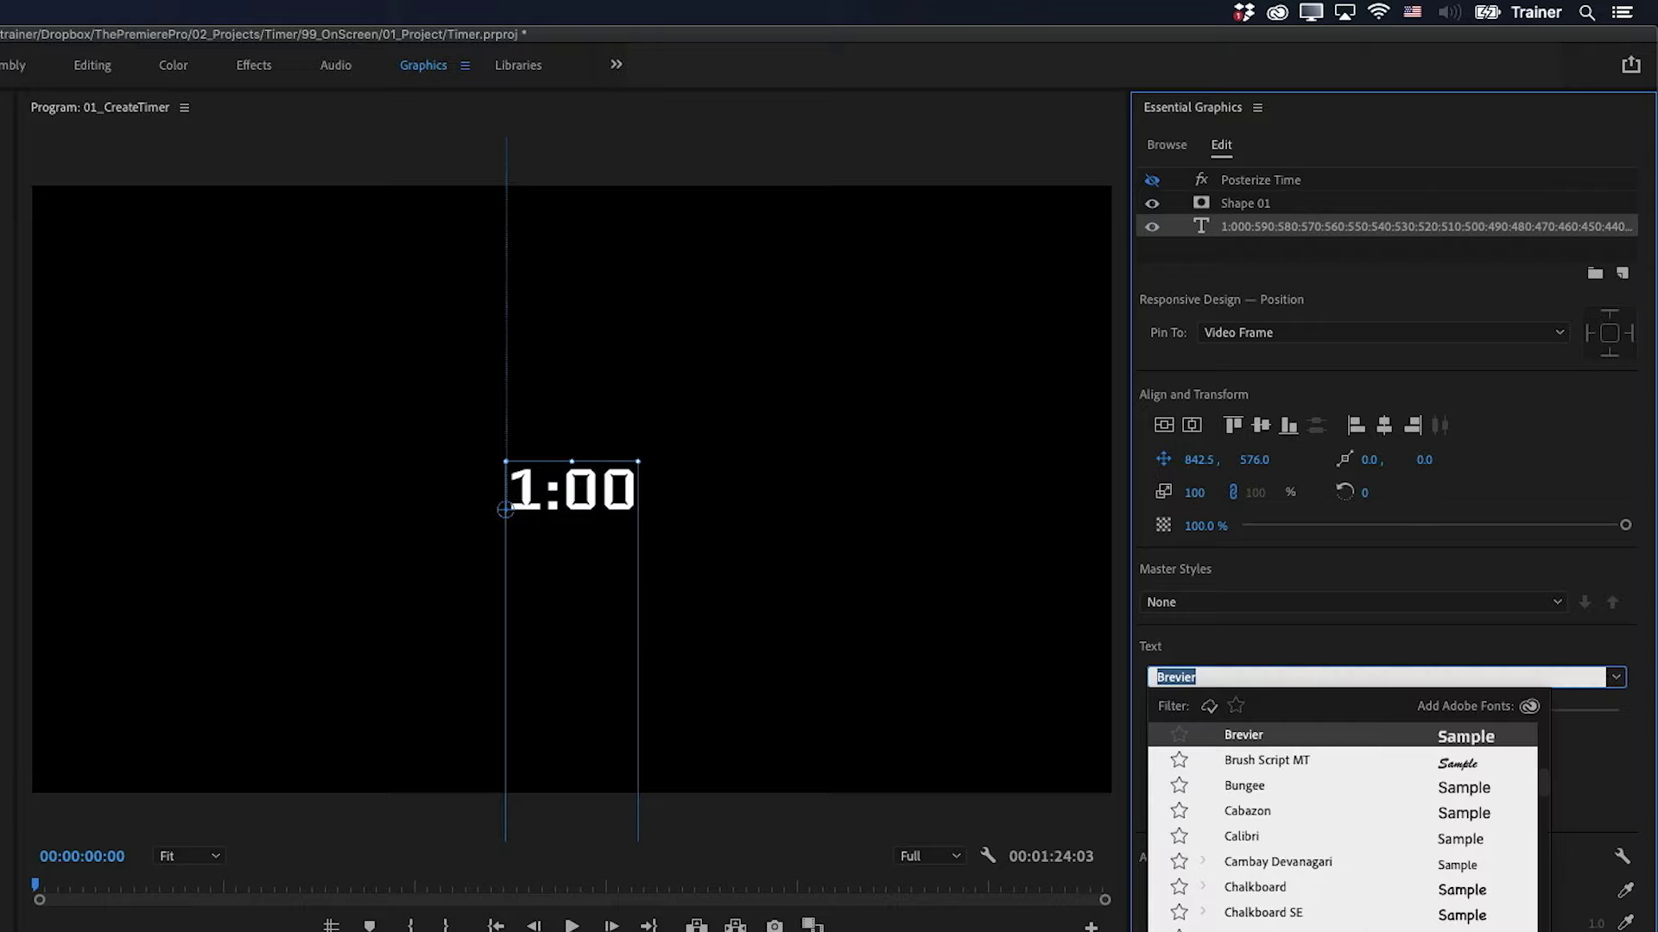
type("DIN Alternate")
key("Return")
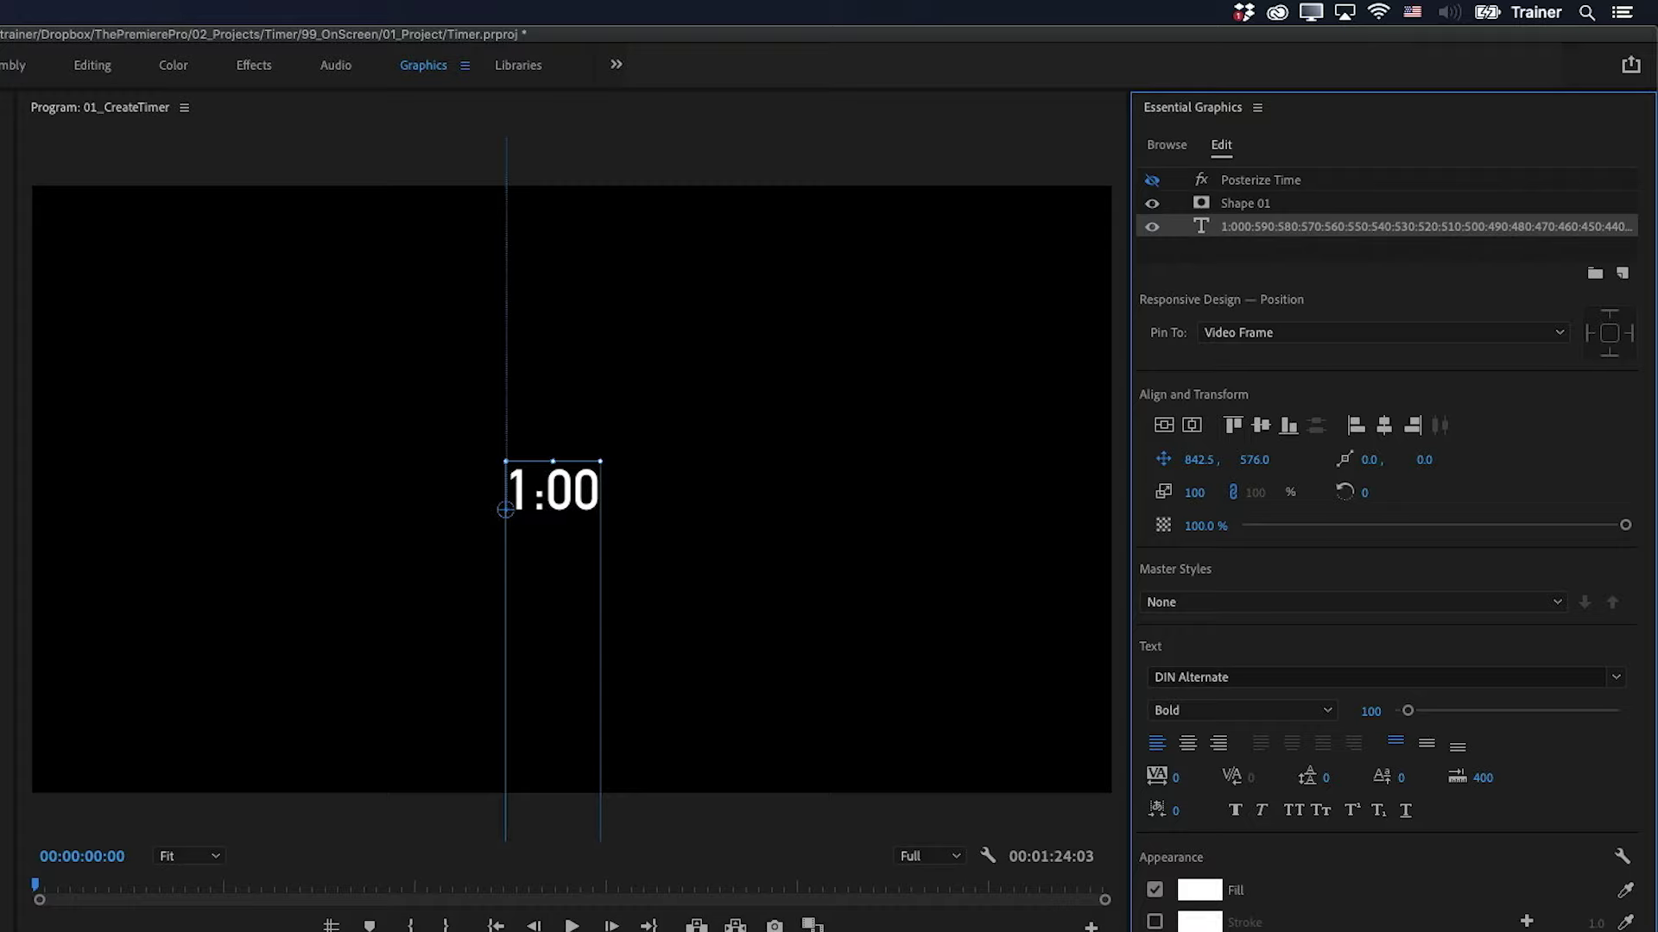
Step: Set the countdown clip's Transform Scale to about 1105 and Position X to about 1311
left_click(1321, 260)
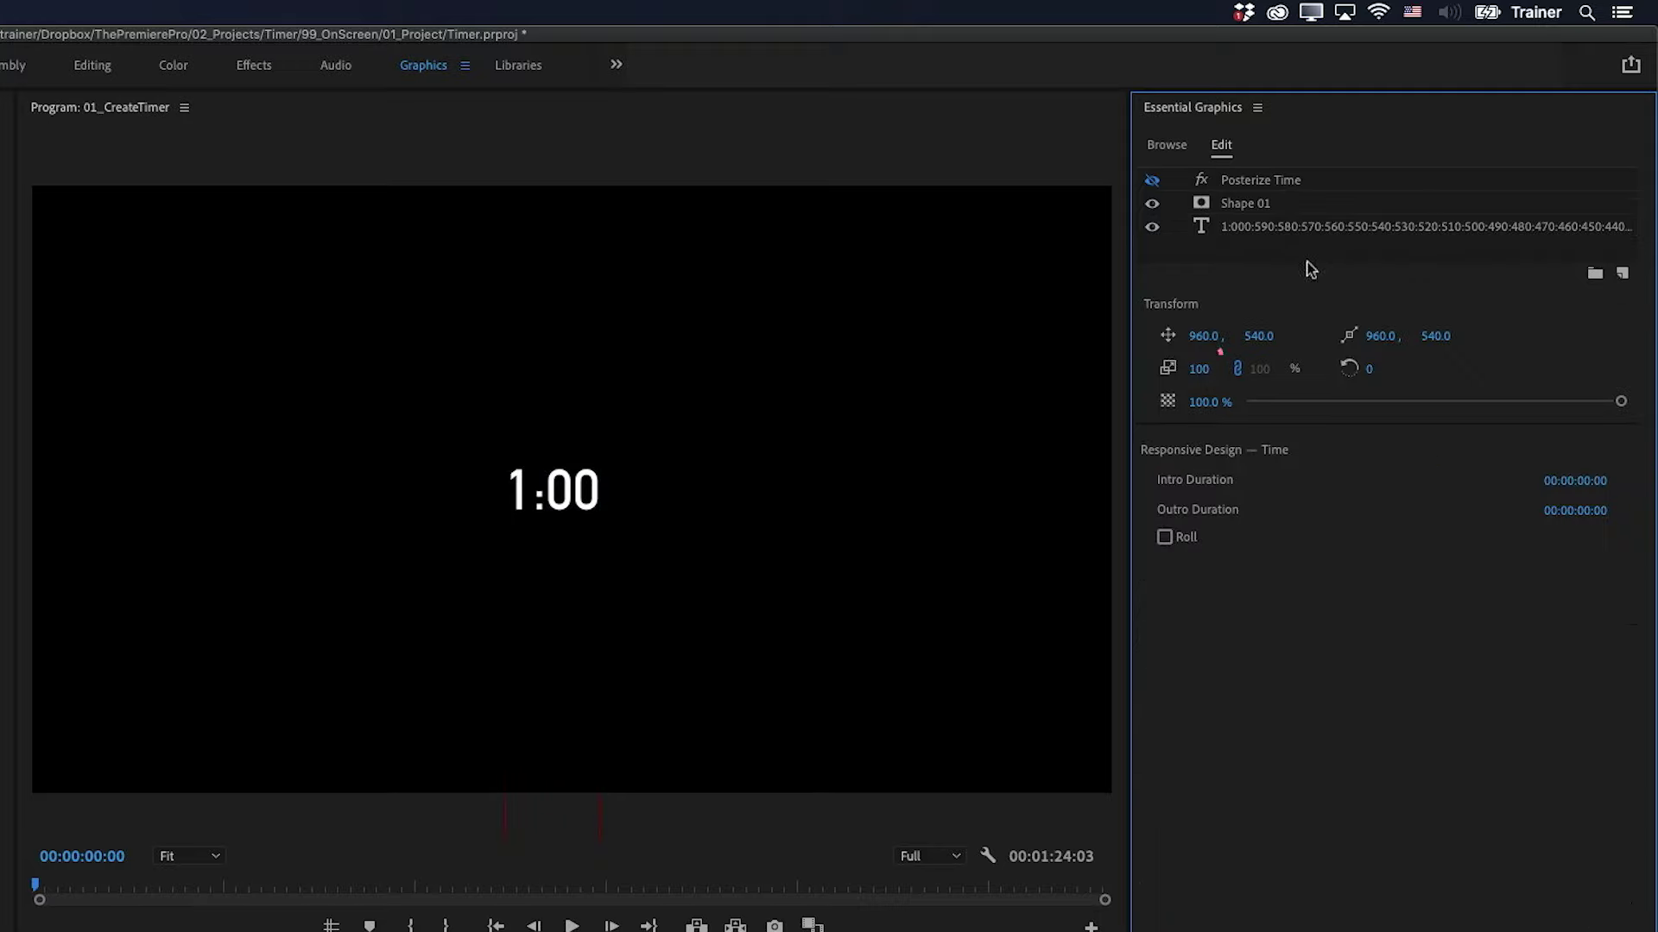
left_click_drag(1199, 370, 1424, 371)
left_click_drag(1202, 343, 1357, 342)
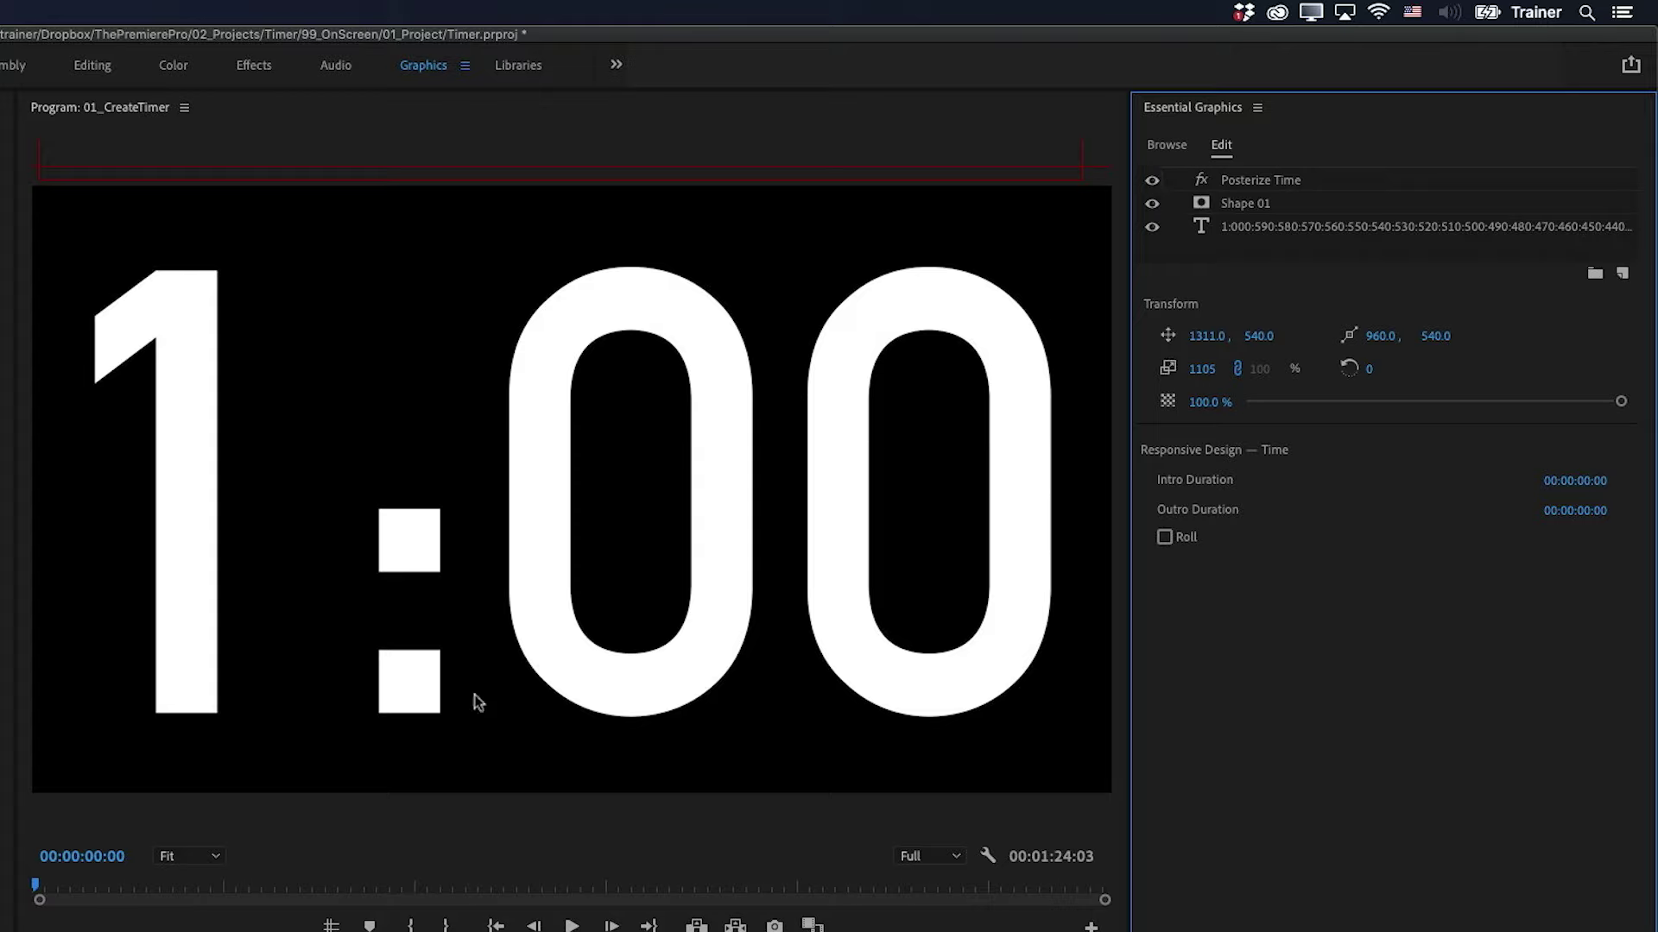
key("space")
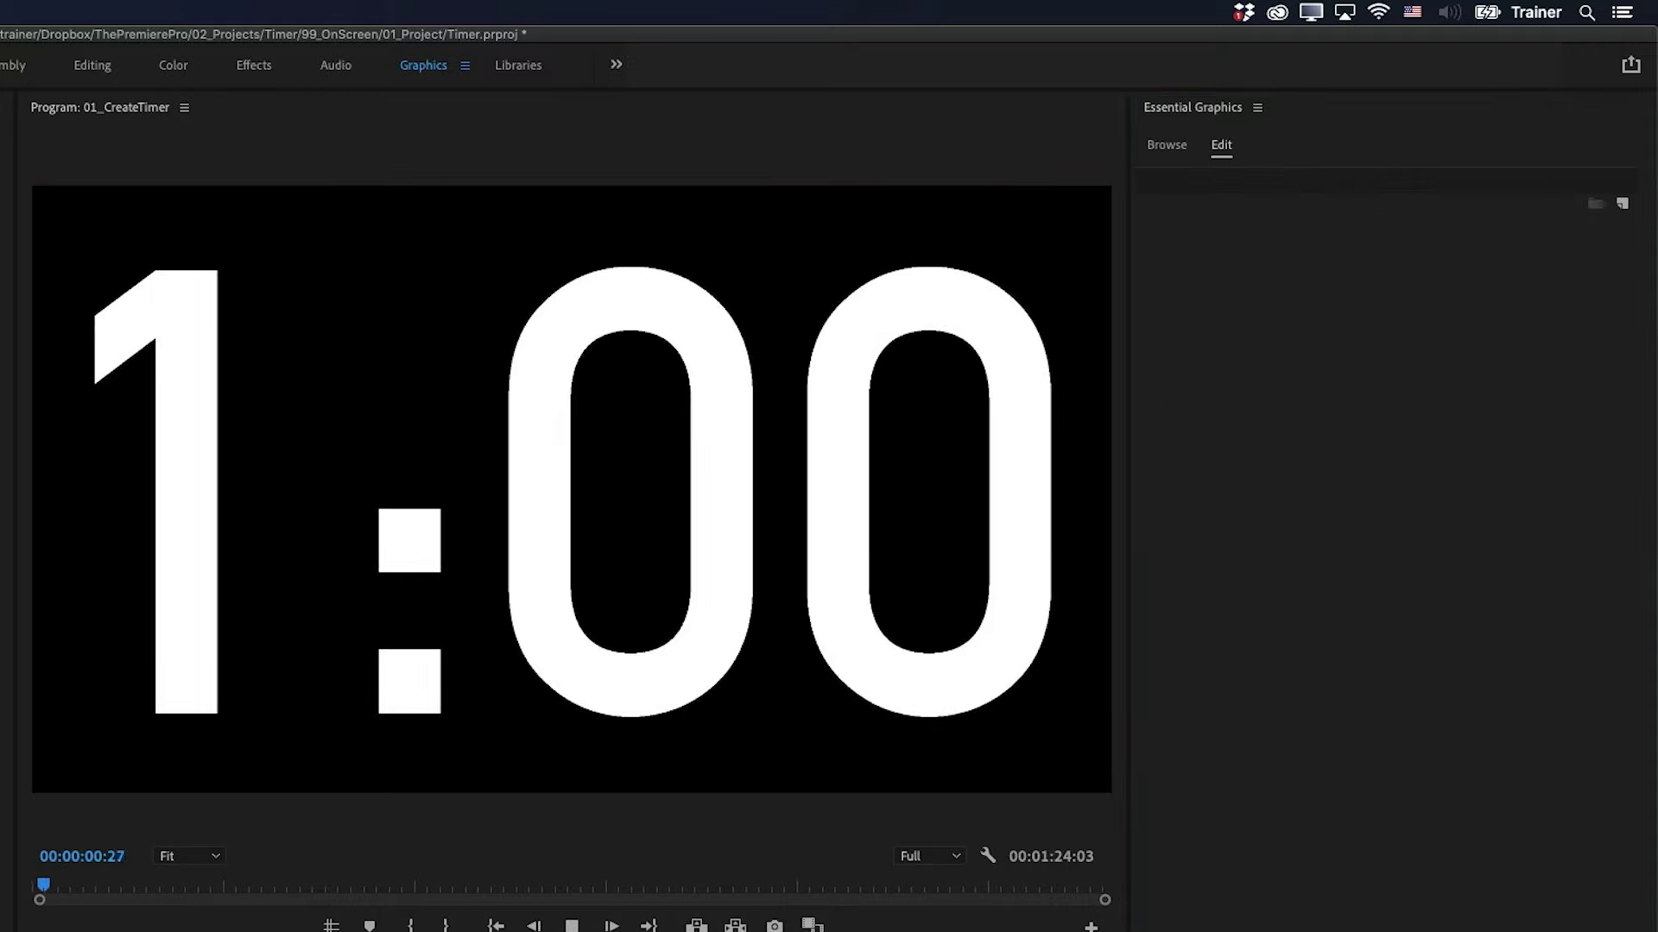